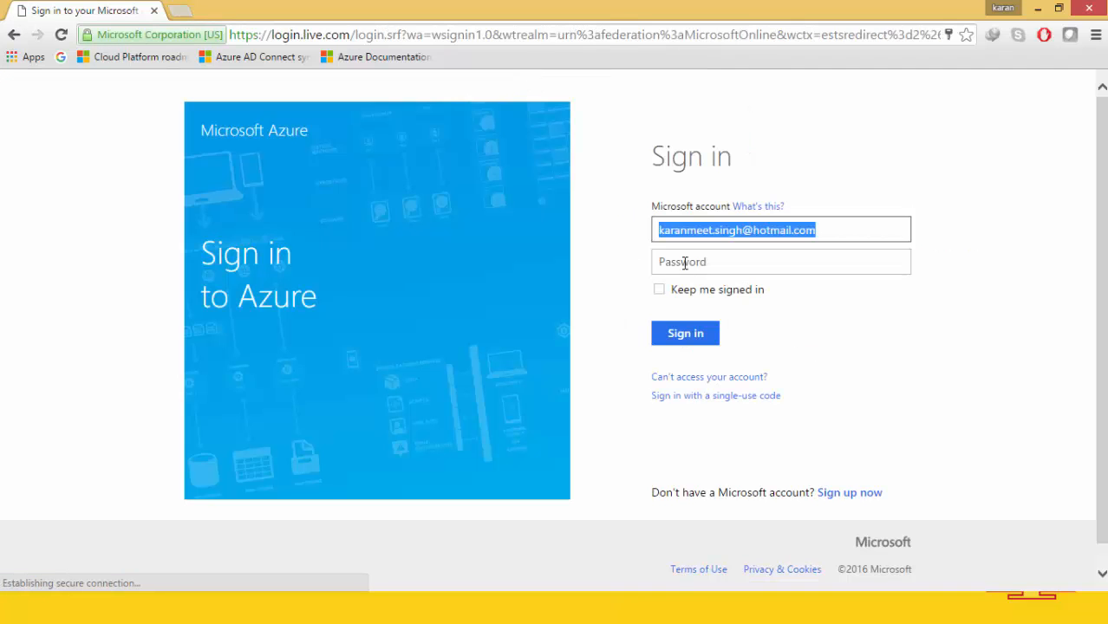
Enter the account password to sign in and reach the Azure dashboard.
click(687, 263)
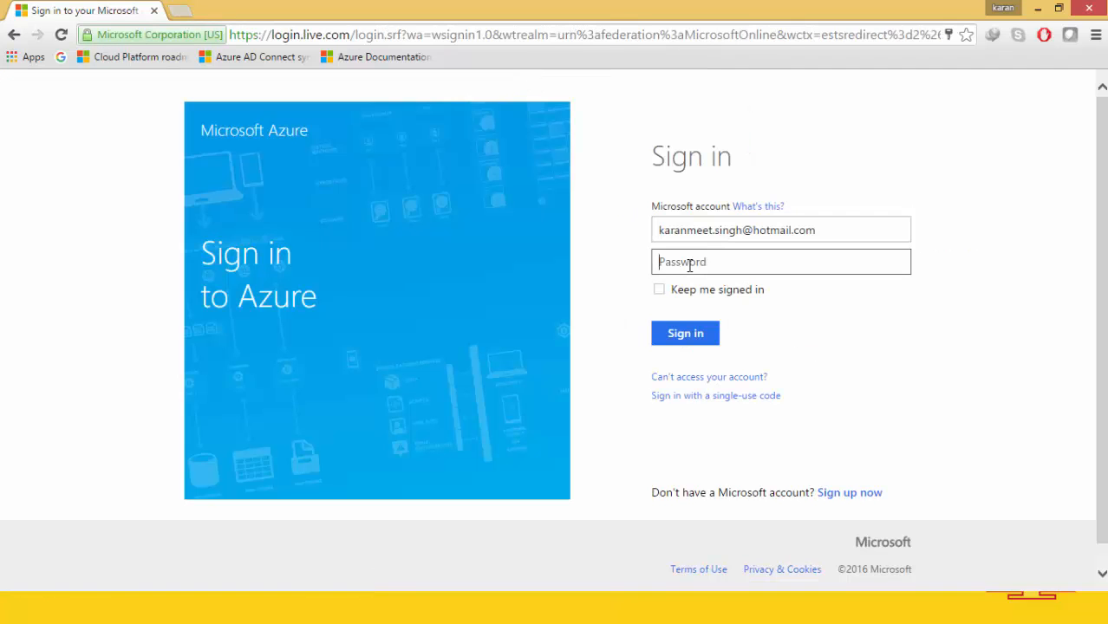
text(*****)
key(ctrl+a)
text(*)
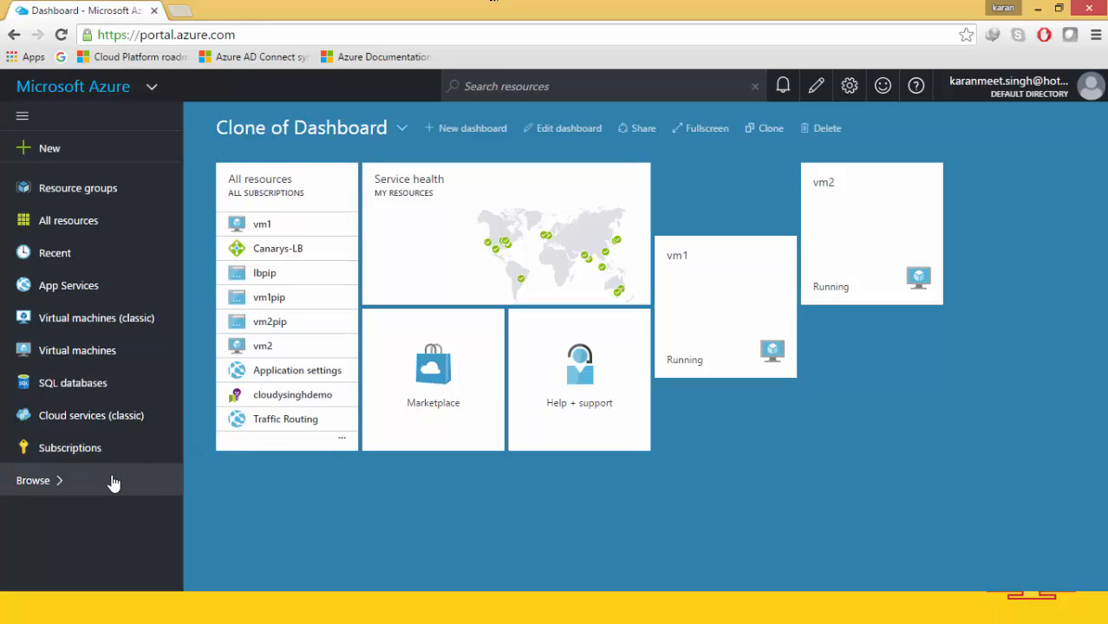
Open vm1's public IP resource vm1pip and select its address 13.76.89.59.
click(106, 351)
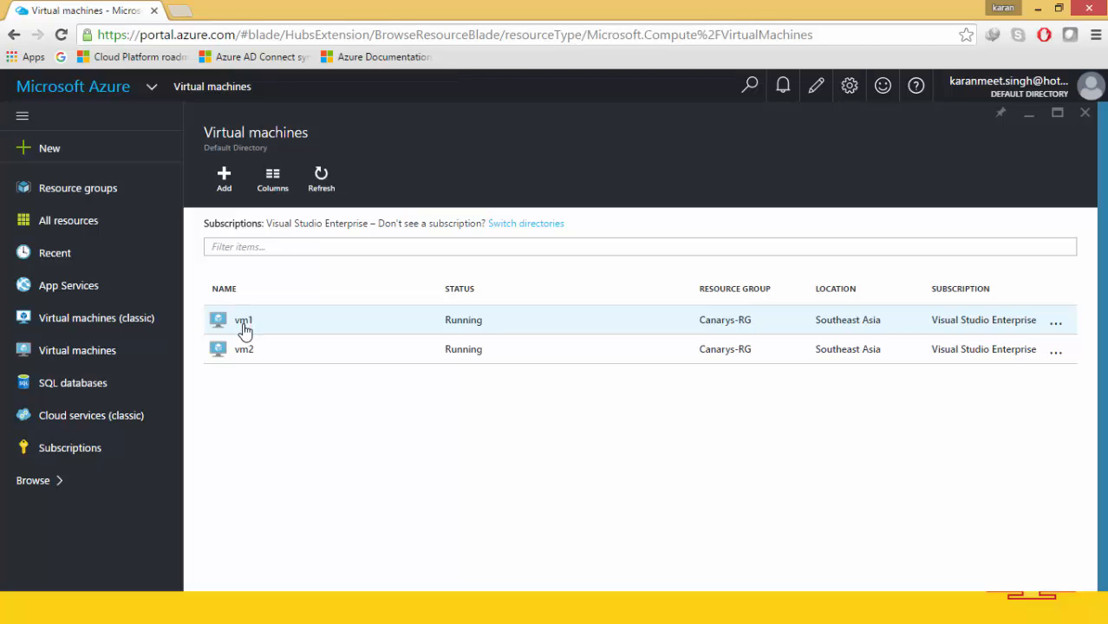
click(259, 326)
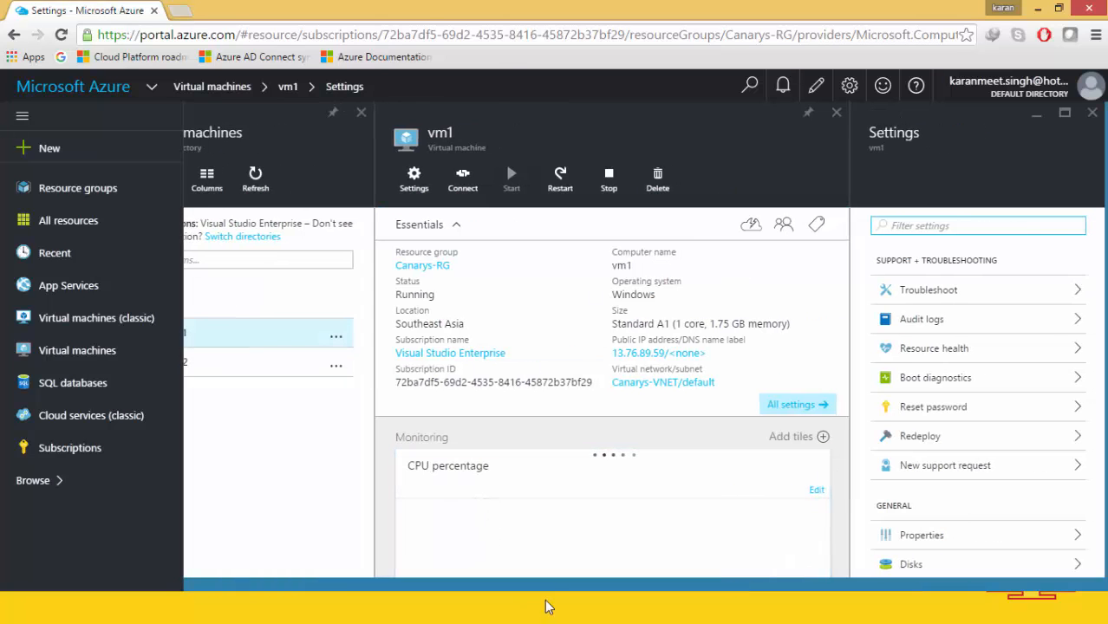
drag(549, 588, 495, 586)
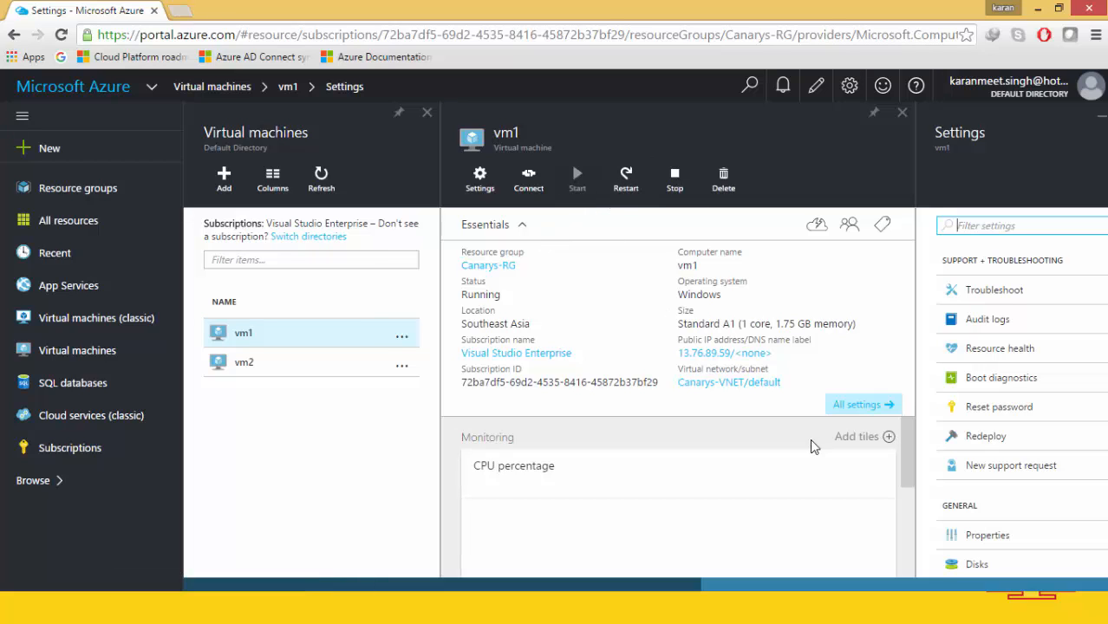
click(784, 355)
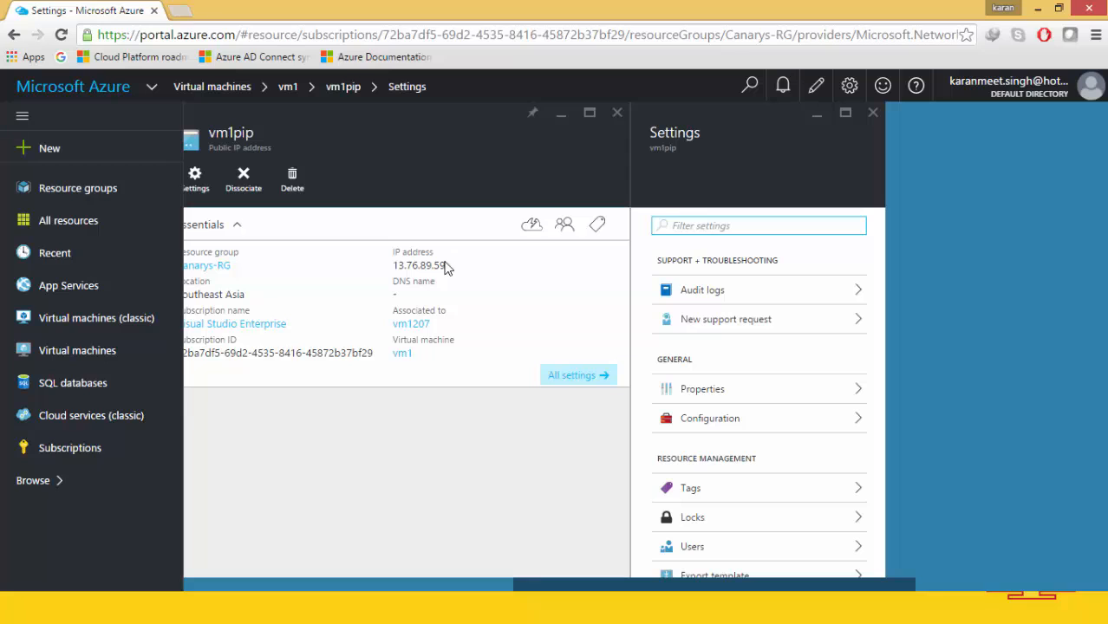
drag(444, 265, 398, 265)
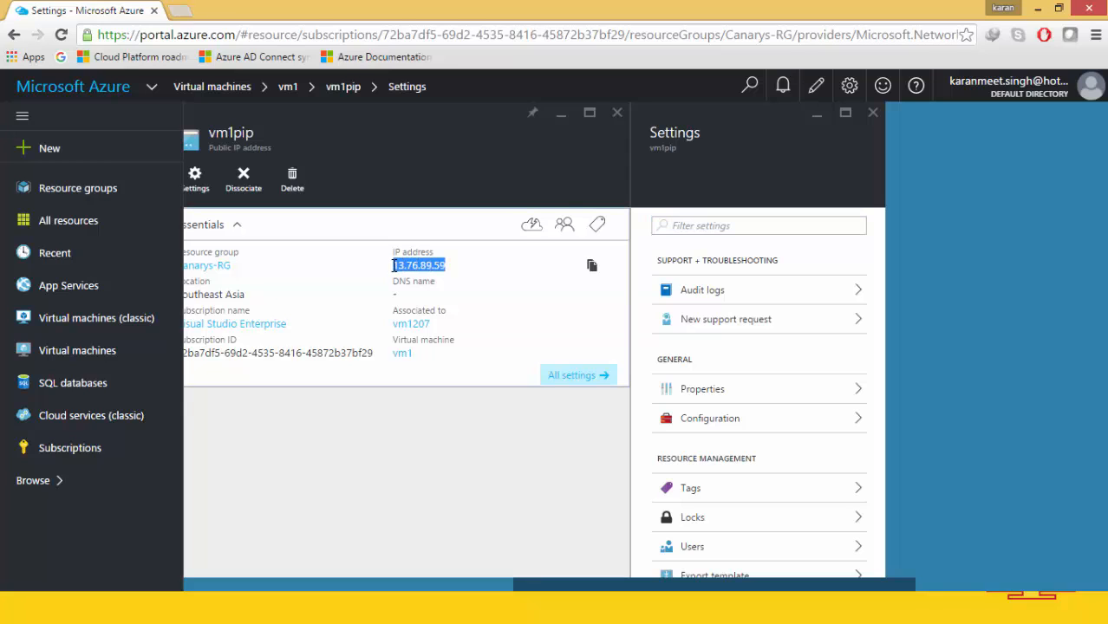
Load 13.76.89.59 in a new Chrome tab to see vm1's IIS page marked VM1.
click(181, 12)
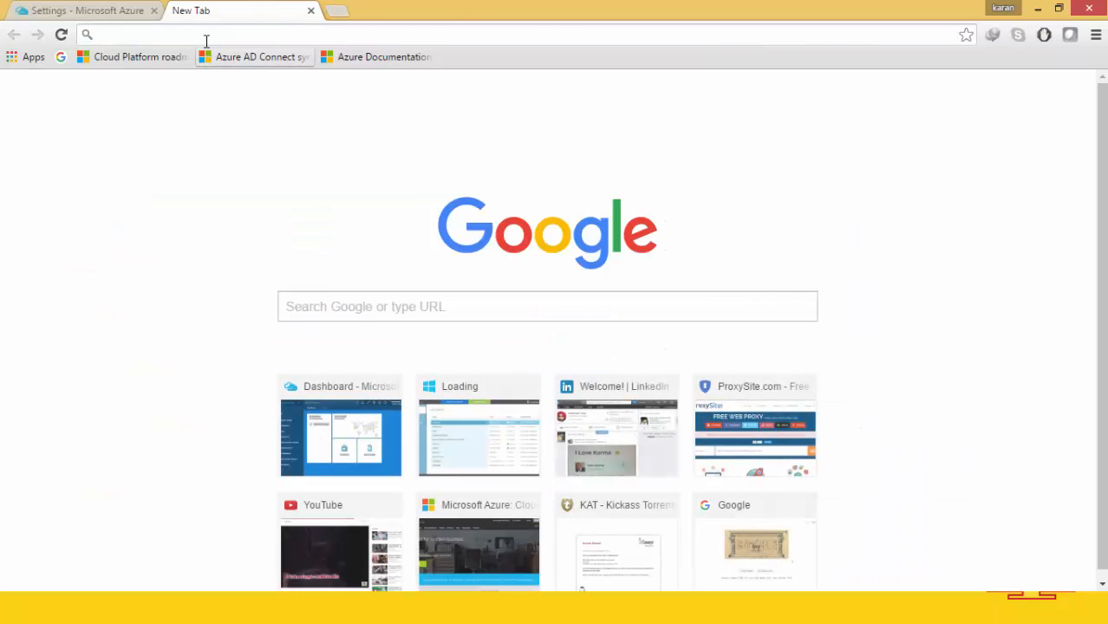
text(13.76.89.59)
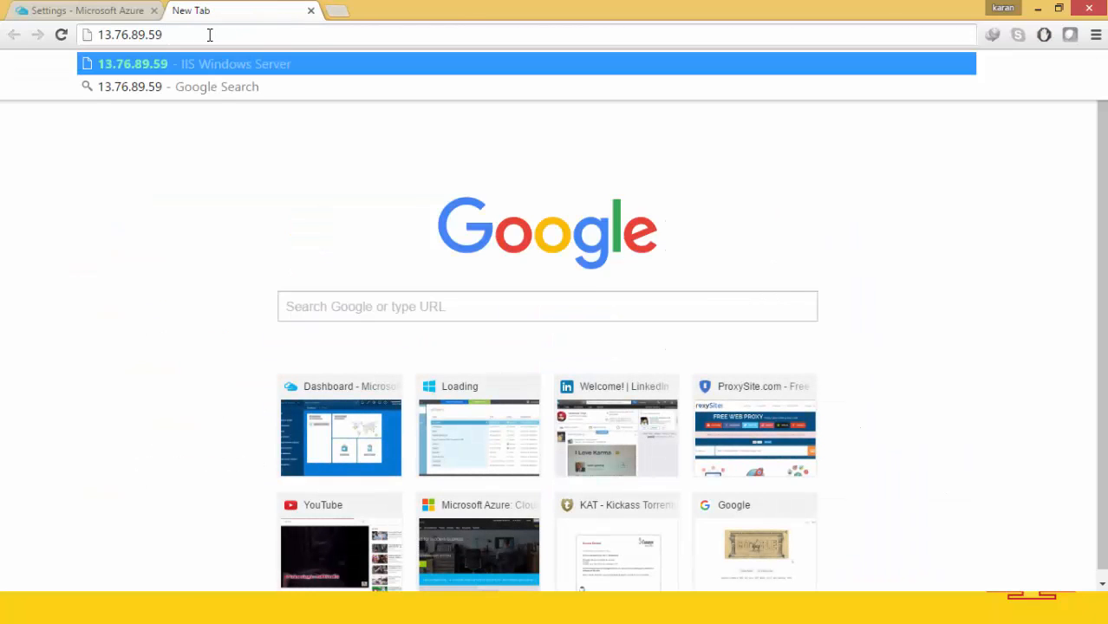
key(Return)
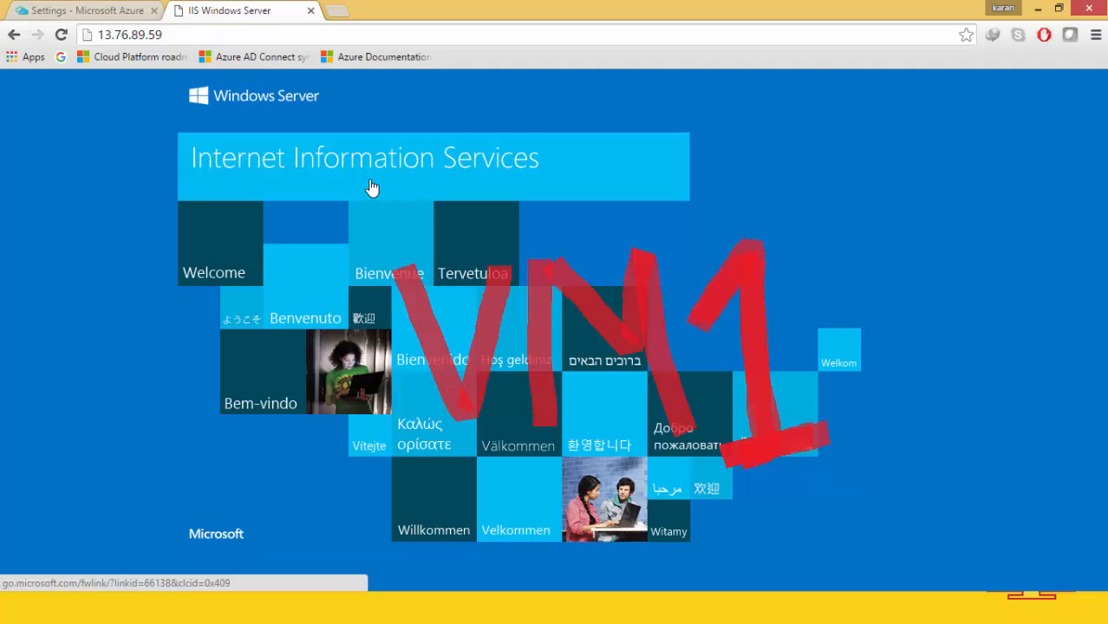
click(86, 10)
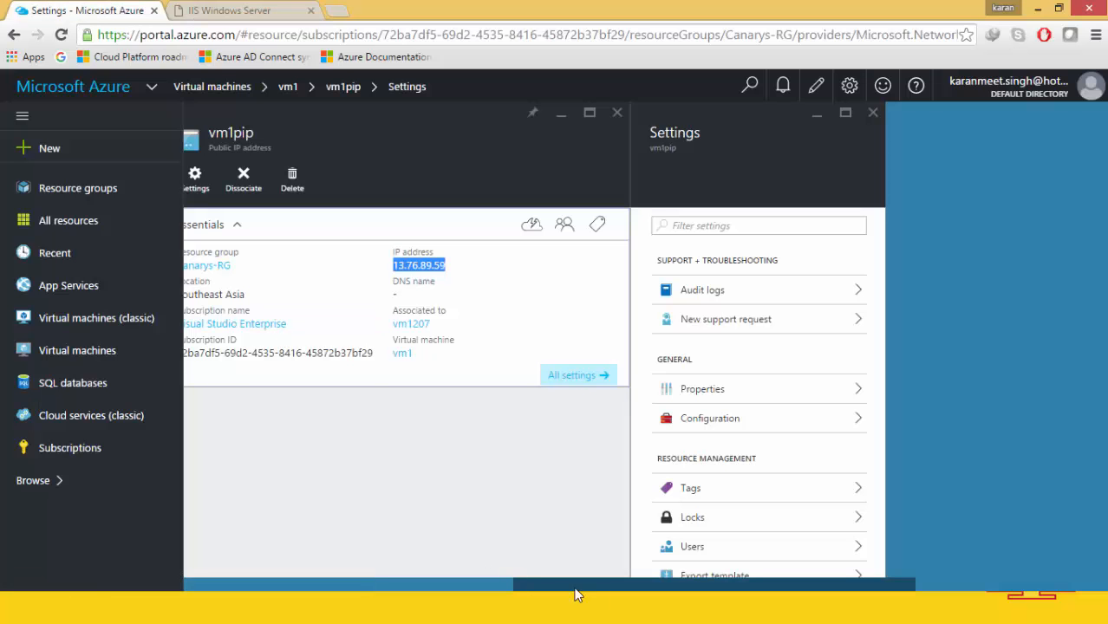
Open vm2's public IP resource vm2pip and copy its address 111.221.108.182.
drag(606, 587, 259, 579)
click(262, 364)
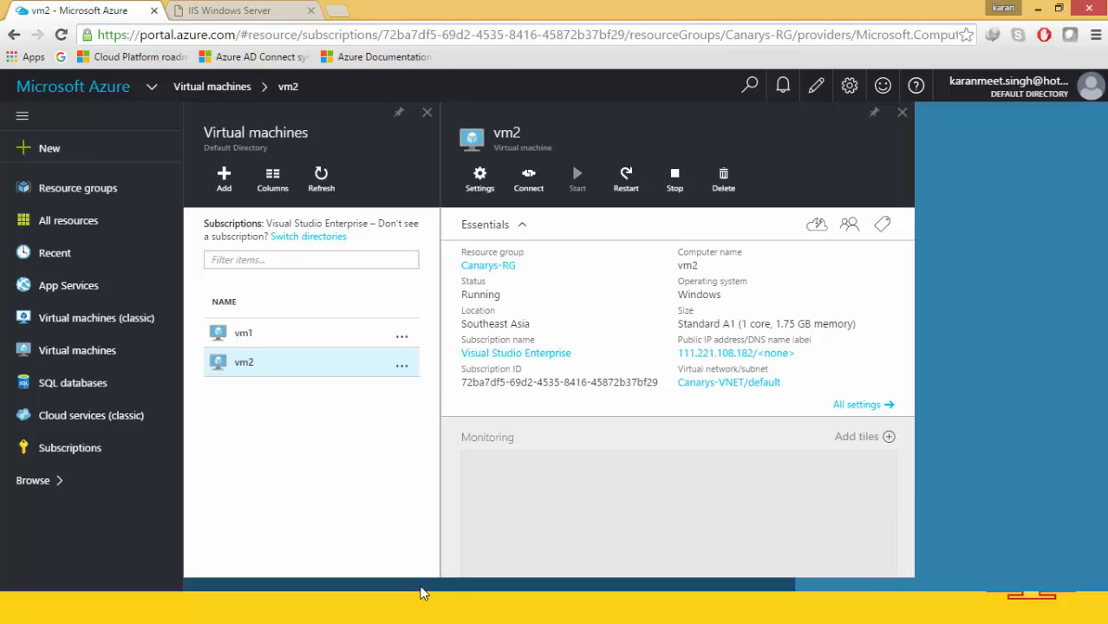
drag(421, 588, 606, 587)
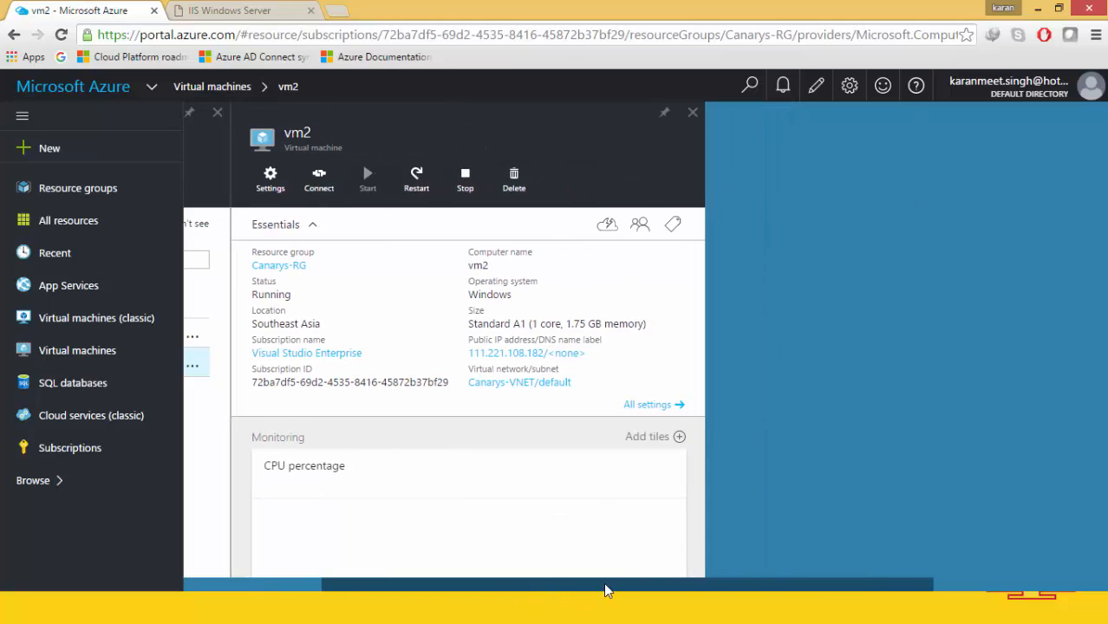
click(567, 356)
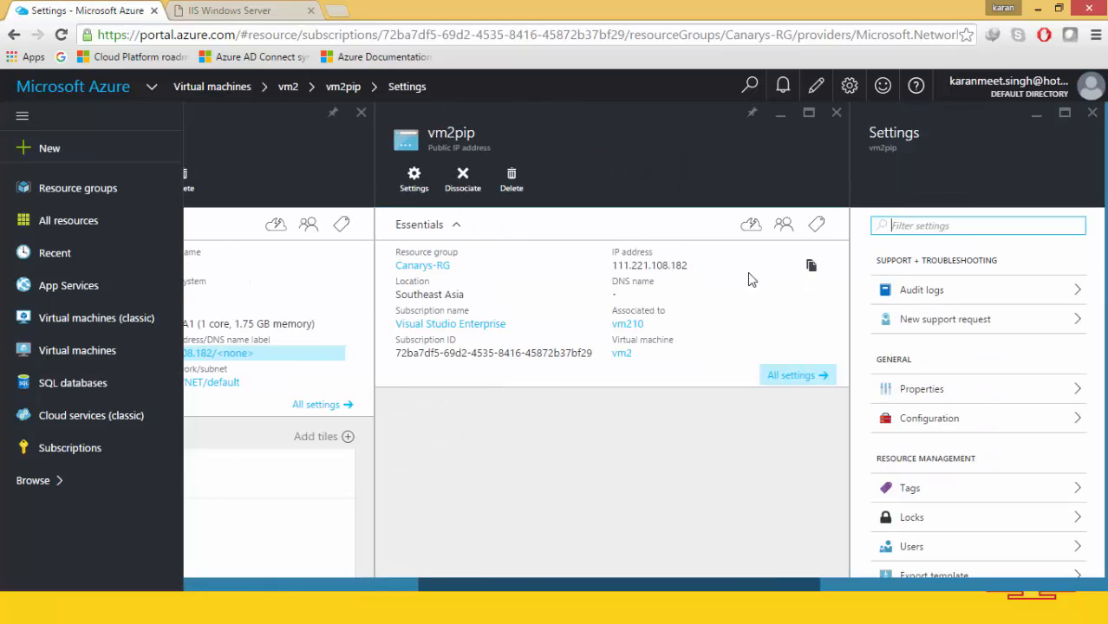
click(811, 266)
Load 111.221.108.182 in a new tab and compare its IIS page with VM1's page.
click(345, 12)
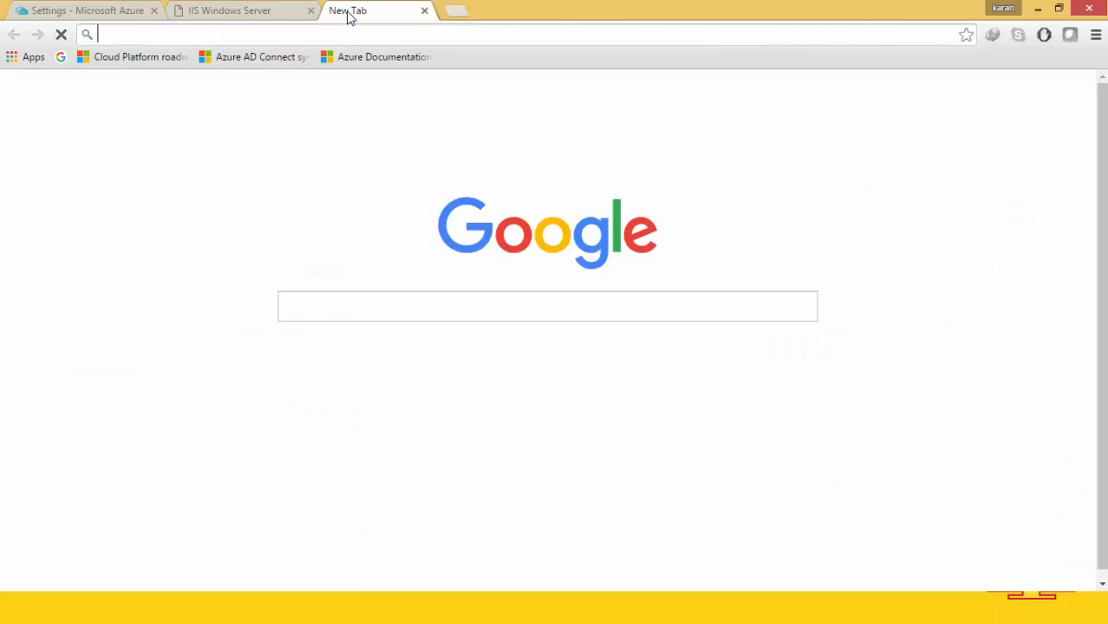
key(ctrl+v)
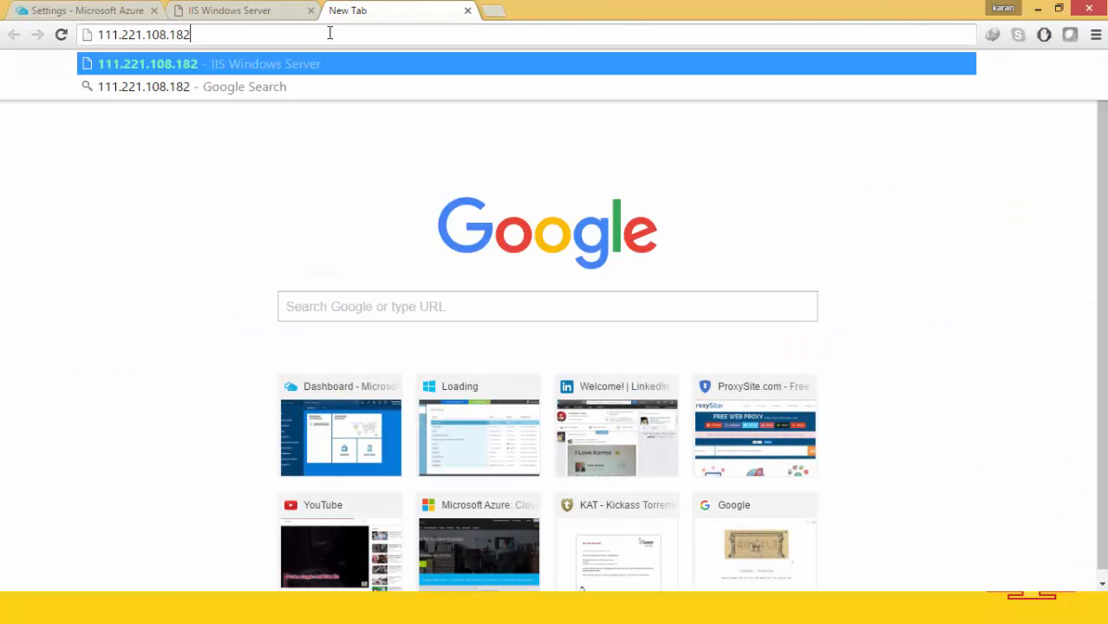
key(Return)
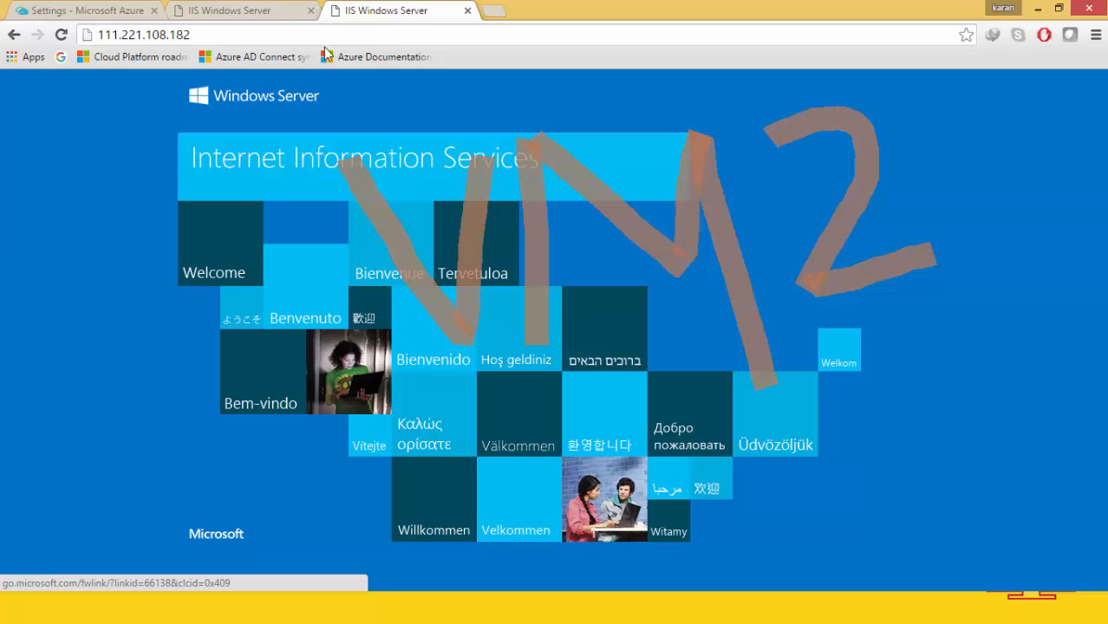
click(230, 9)
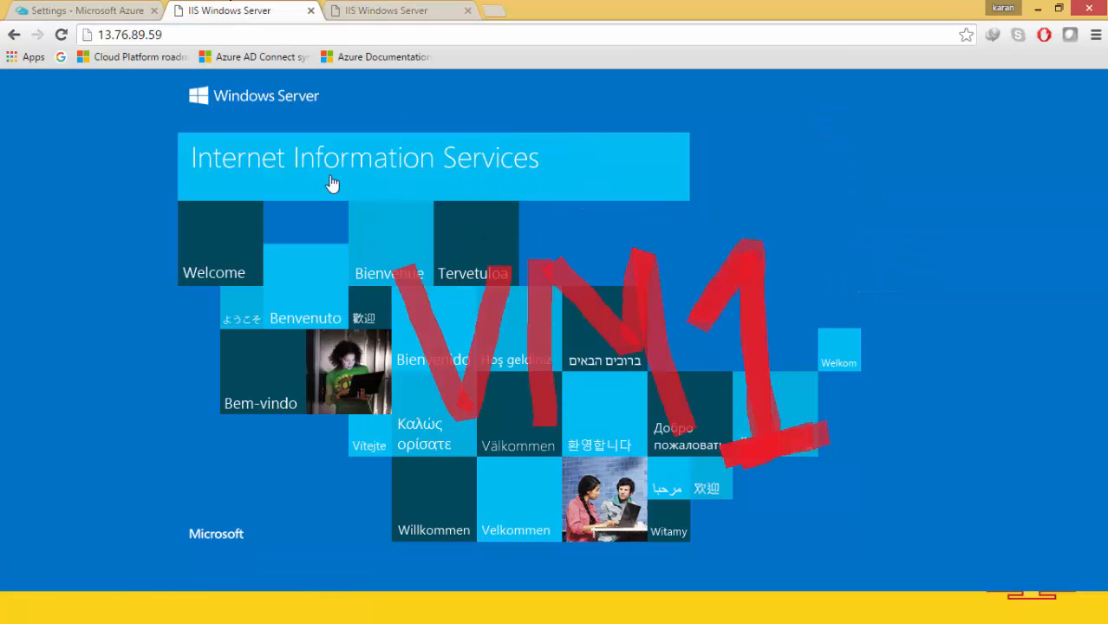
click(410, 8)
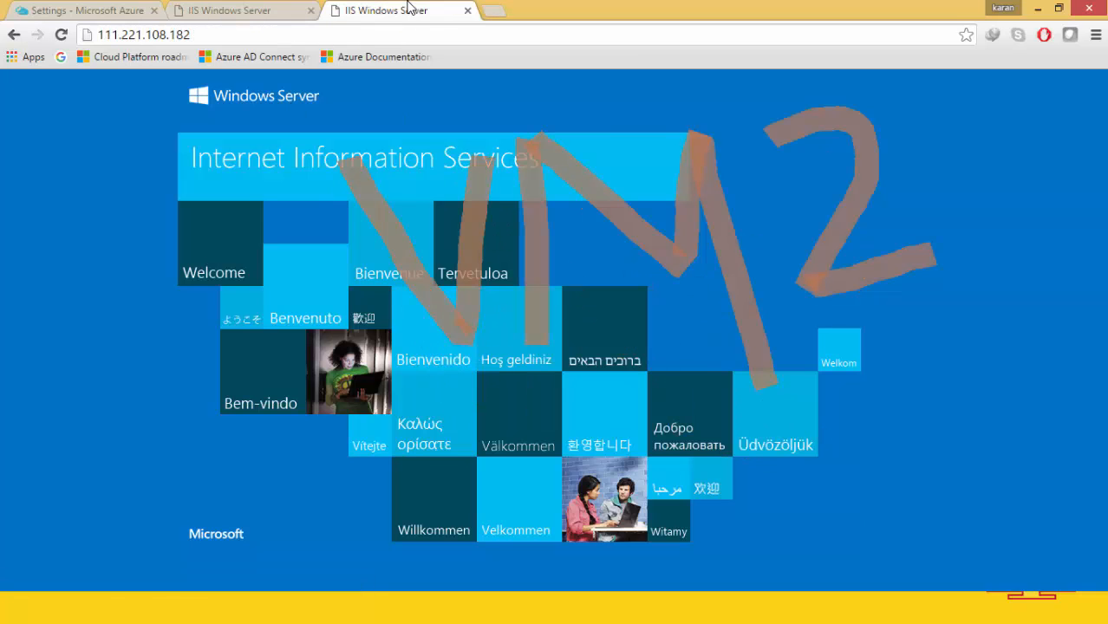
Flip between the Azure portal and the VM1 and VM2 IIS pages again.
click(90, 9)
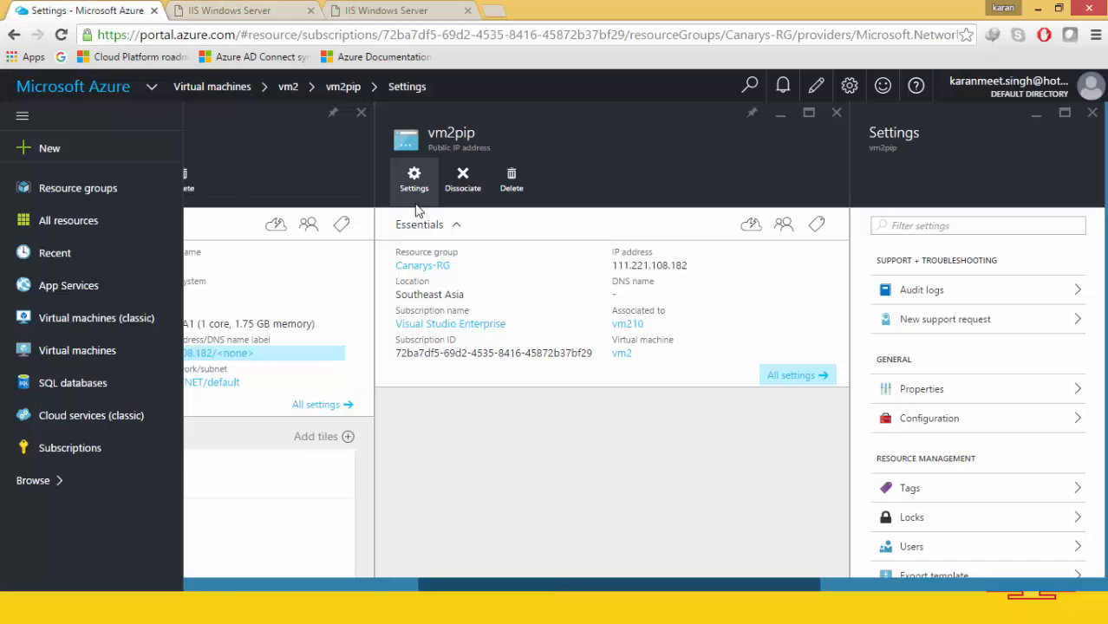
click(368, 9)
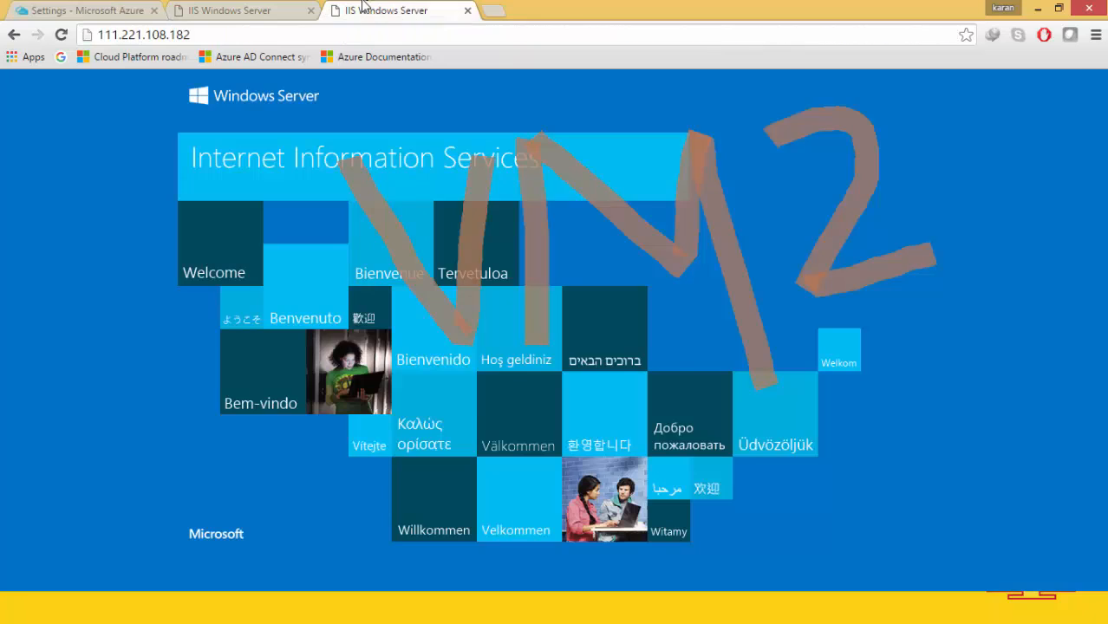
click(267, 8)
click(117, 7)
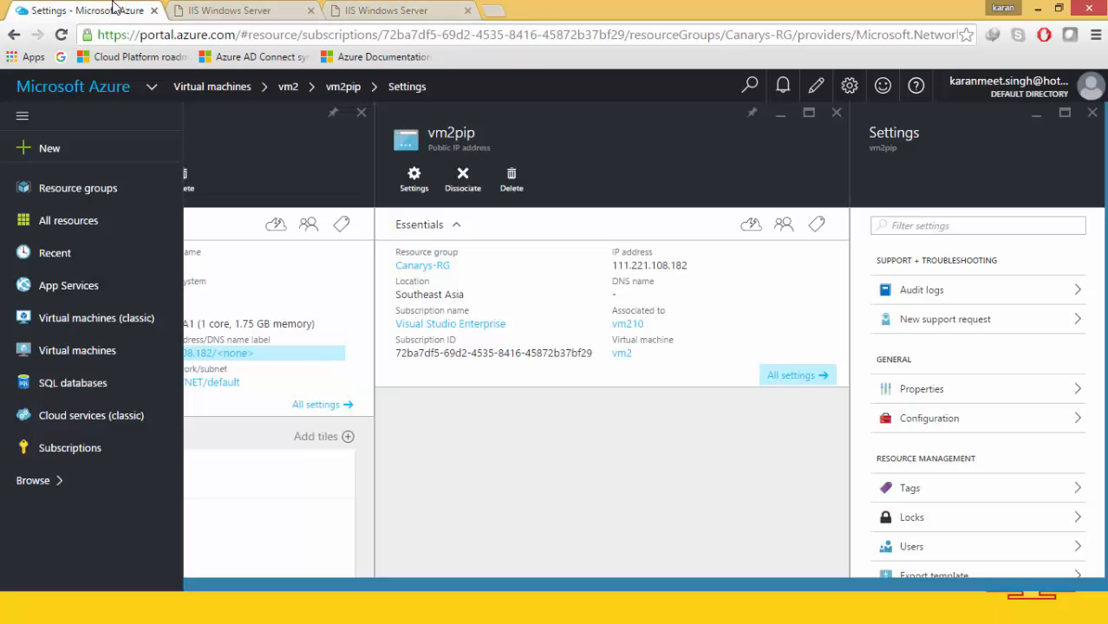
drag(594, 580, 344, 594)
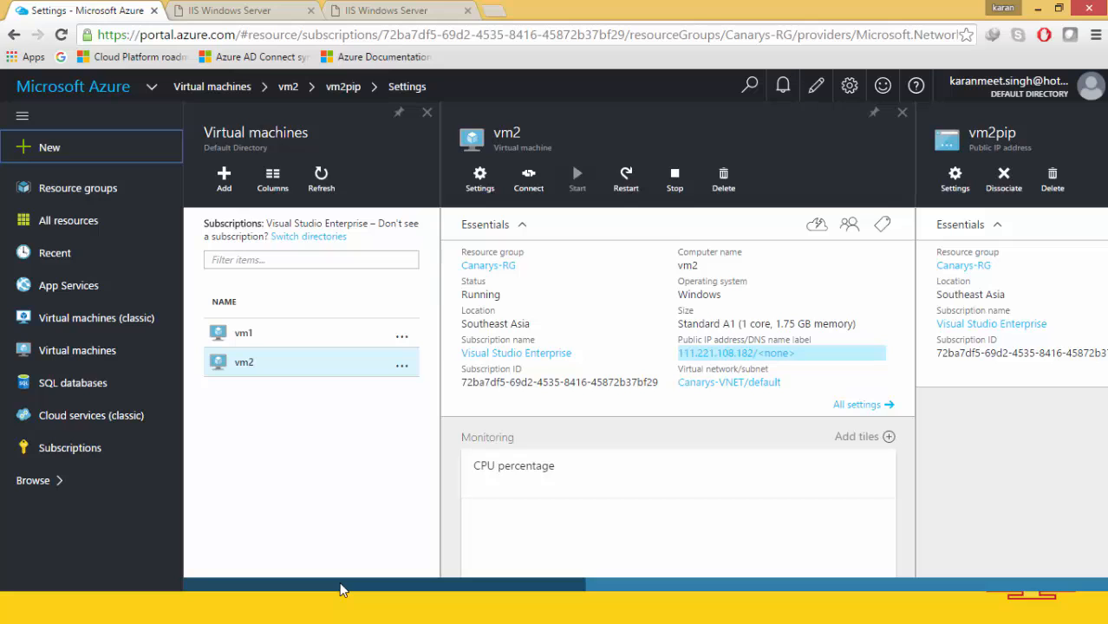
click(253, 9)
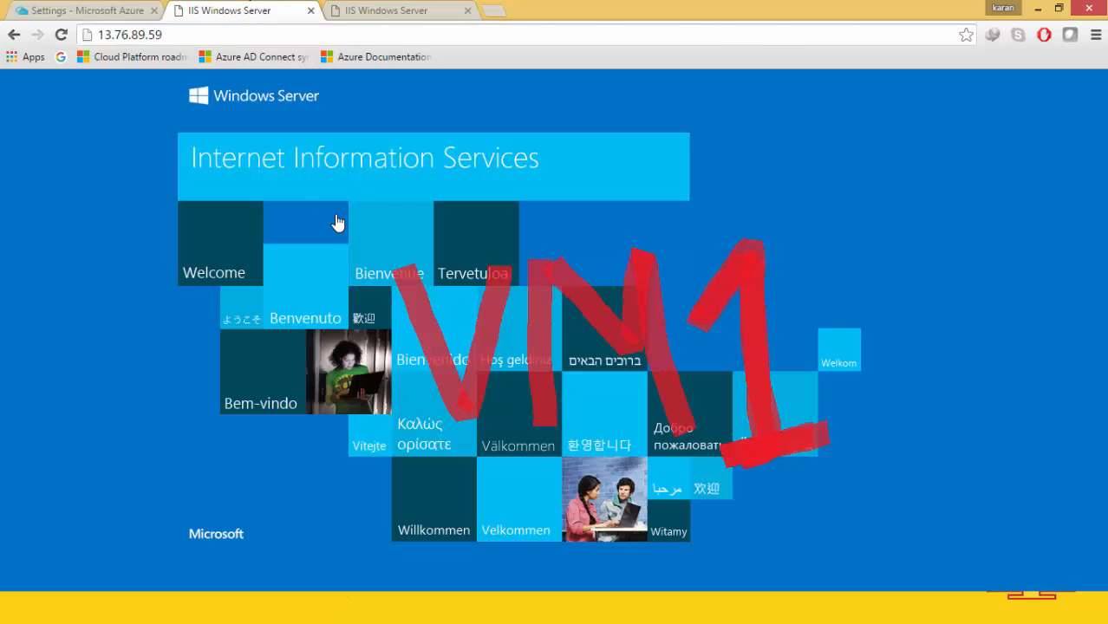
click(346, 8)
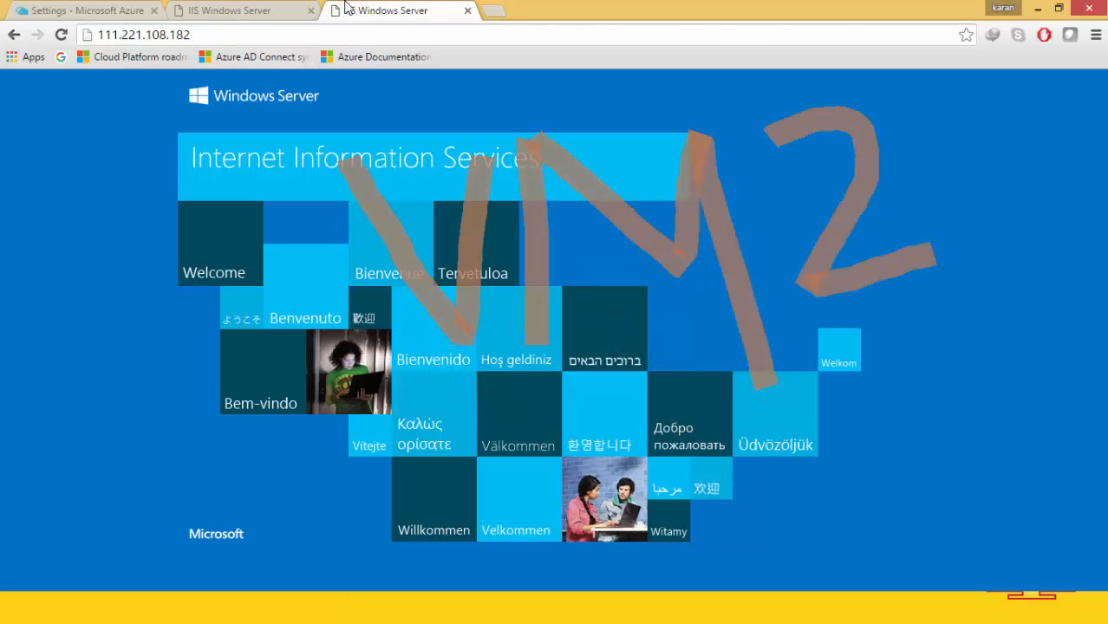
Compare the web addresses of the VM1 and VM2 pages, then return to the Azure portal.
click(262, 31)
click(239, 12)
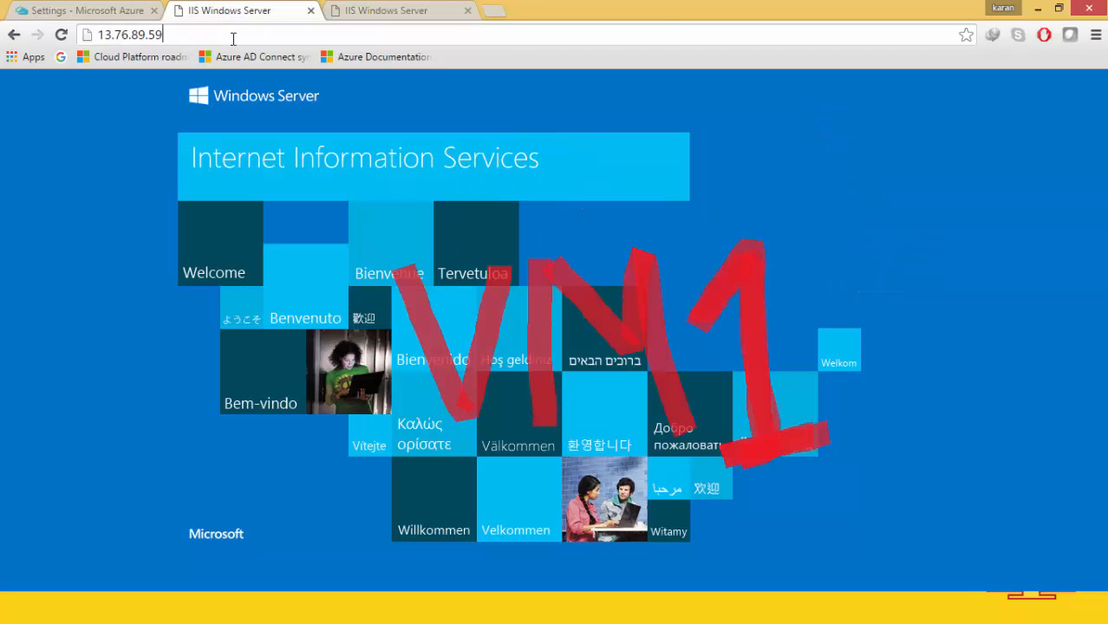
click(232, 38)
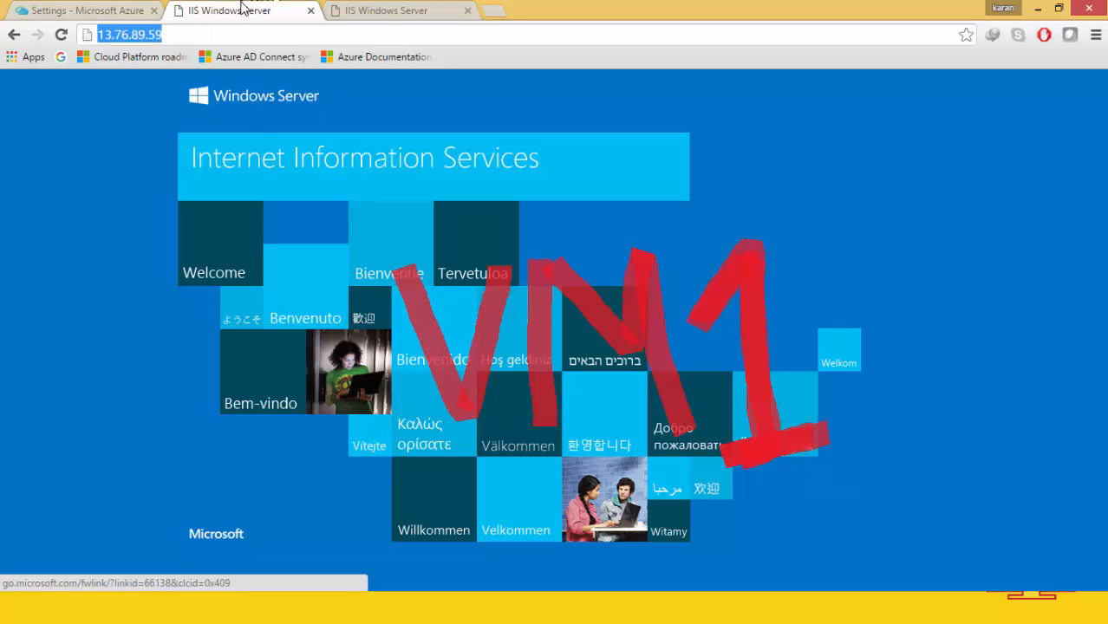
click(398, 8)
click(228, 5)
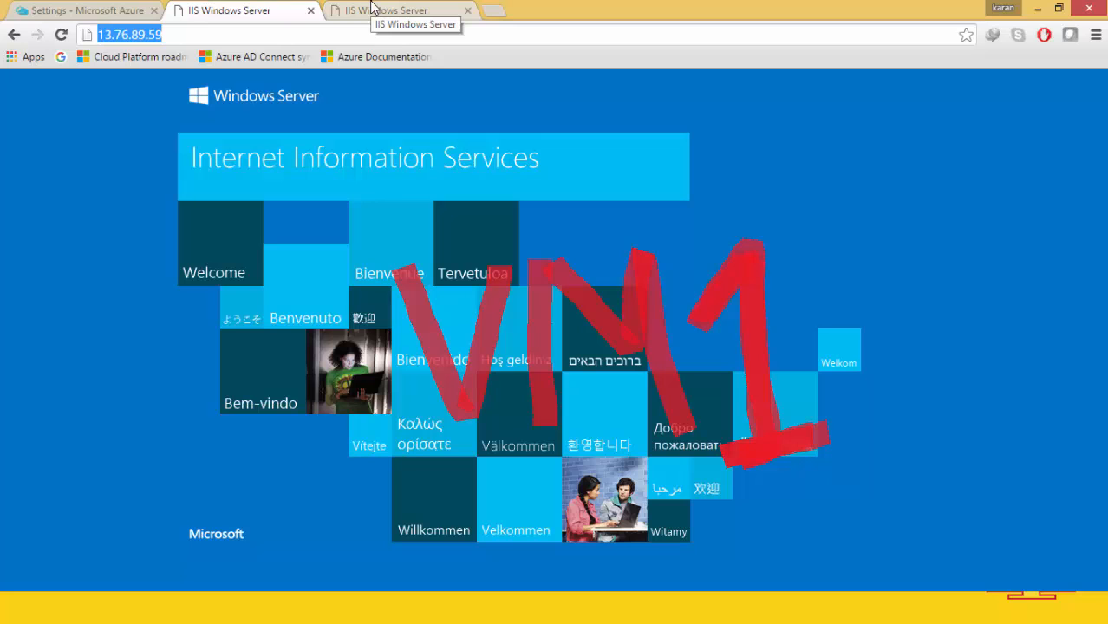
click(63, 9)
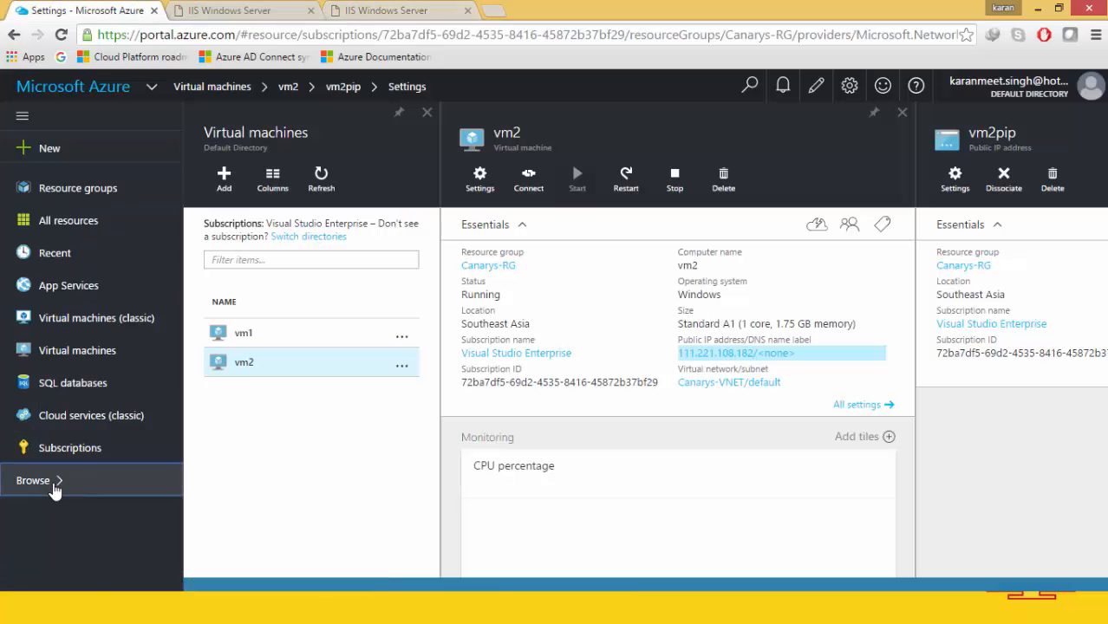
Find Canarys-LB under Load balancers, delete it, and check the deletion notification.
click(52, 486)
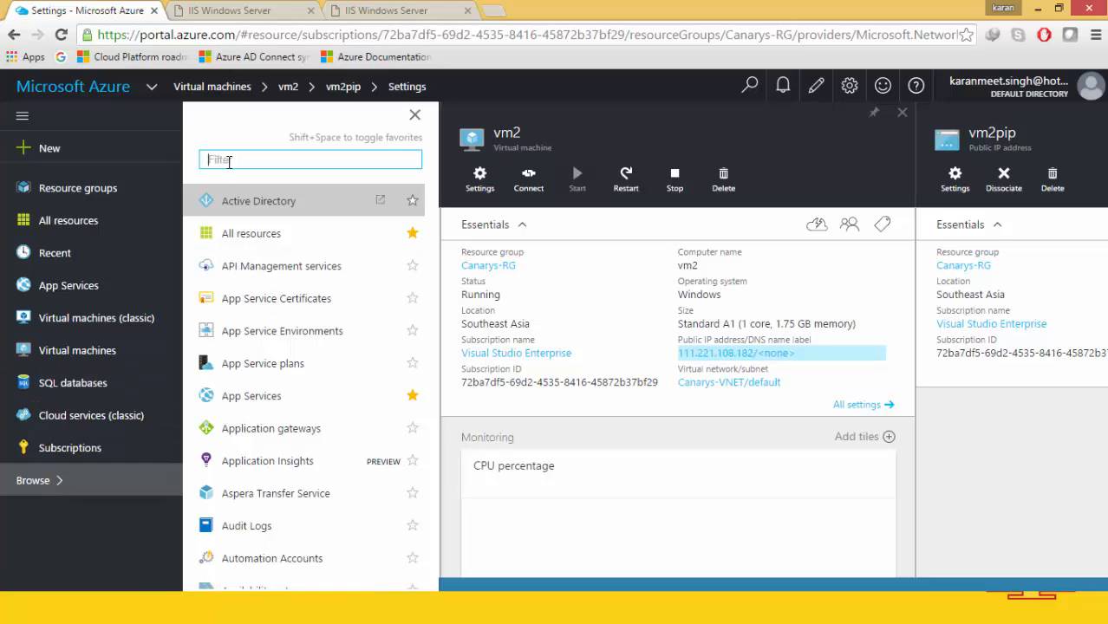
text(load)
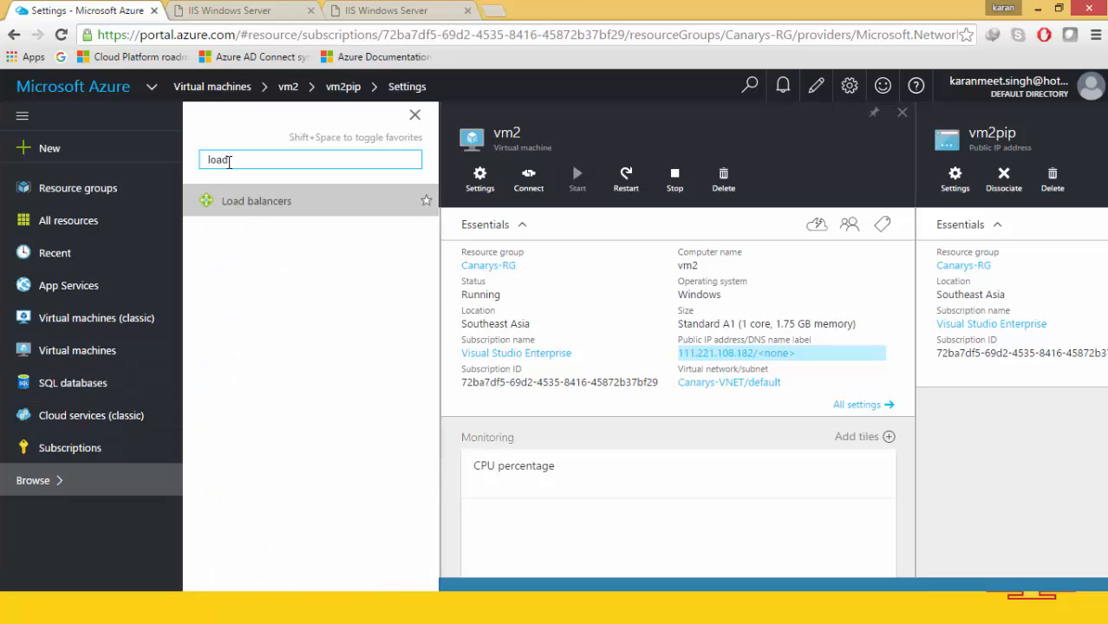
click(257, 204)
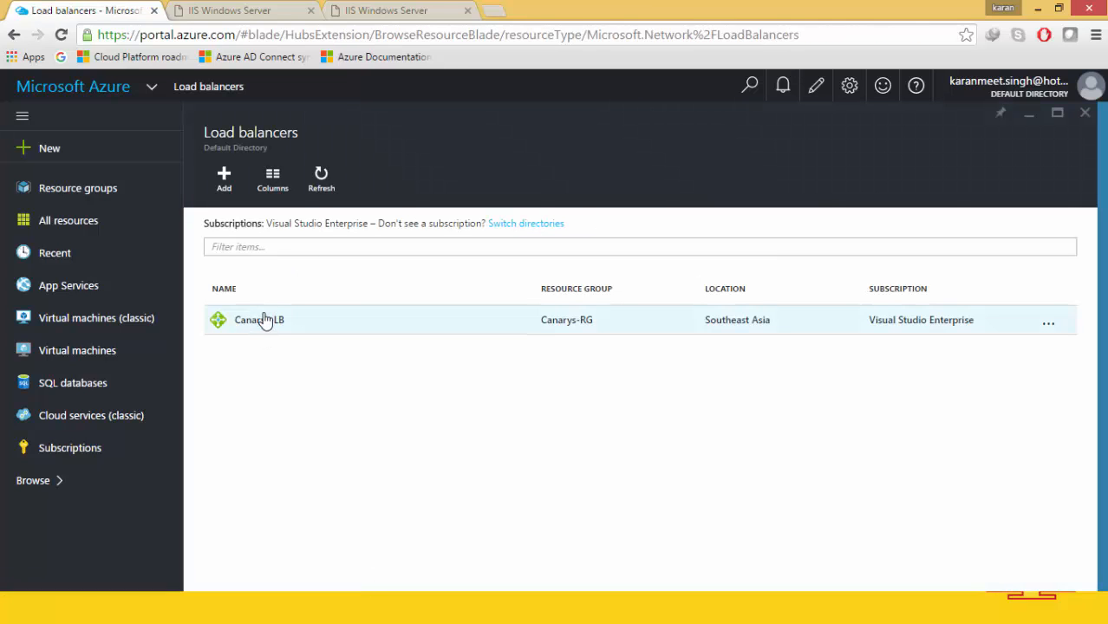
click(267, 321)
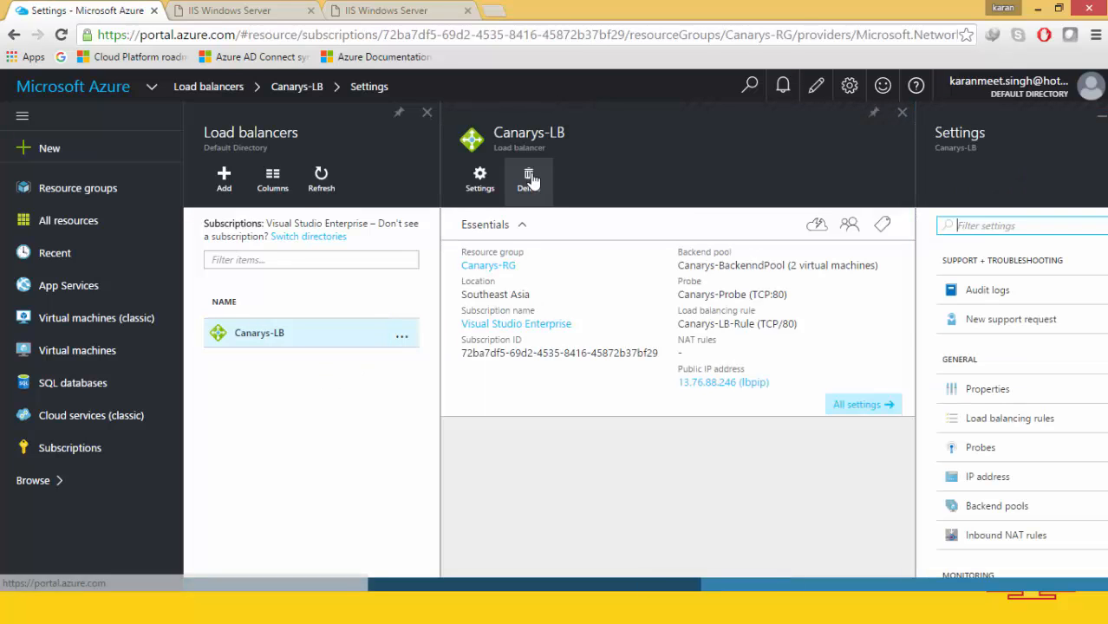
click(530, 178)
click(498, 308)
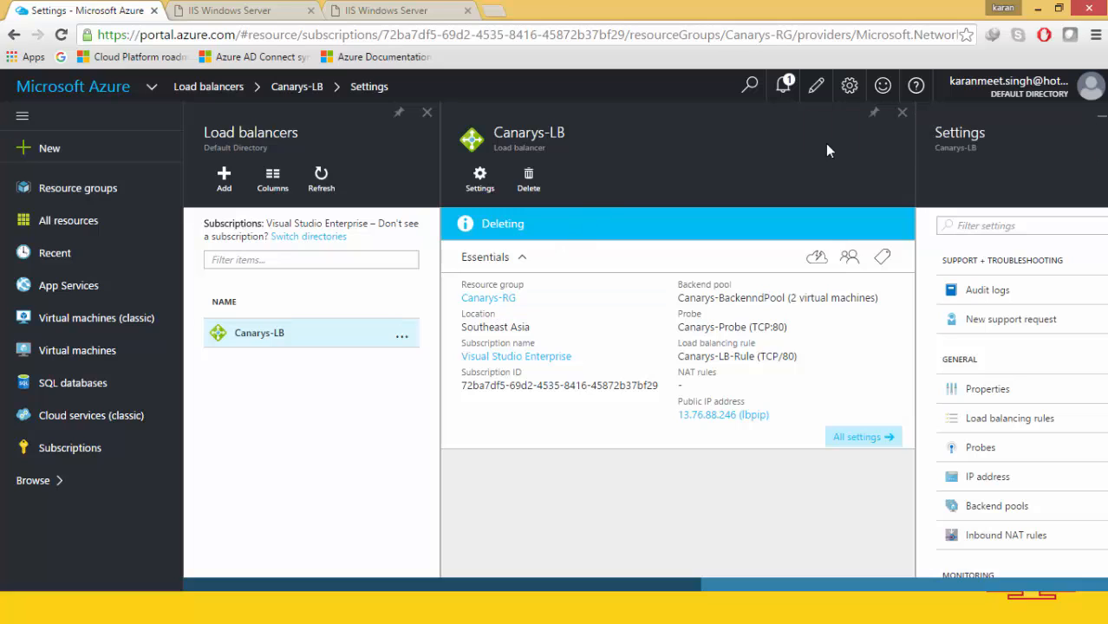
click(795, 94)
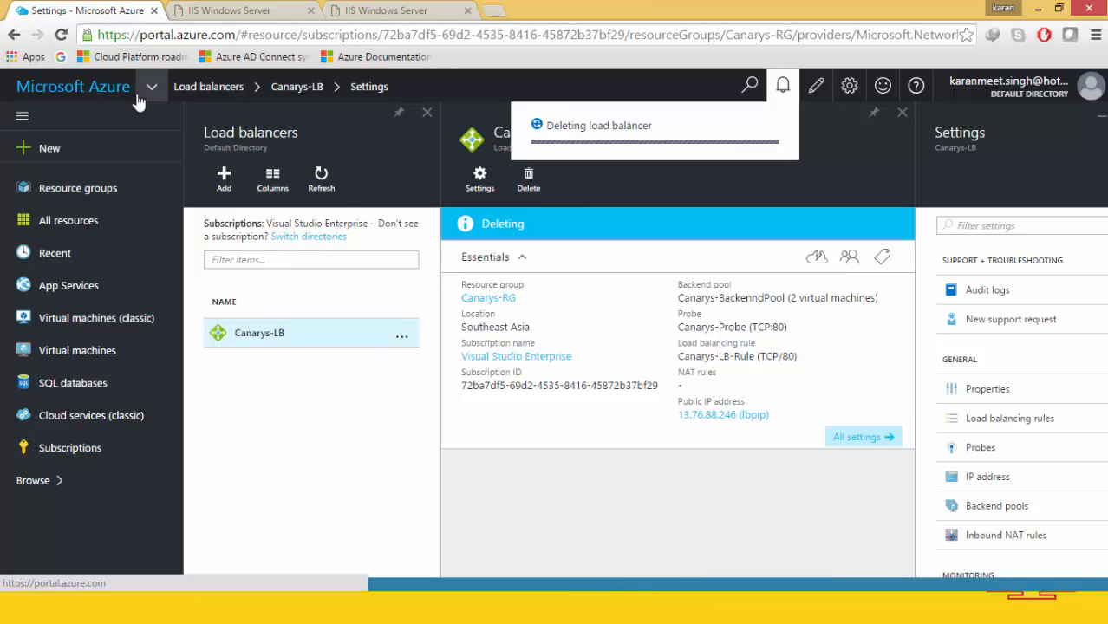
Reopen the Load balancers list from the dashboard and check Canarys-LB's deletion progress.
click(87, 91)
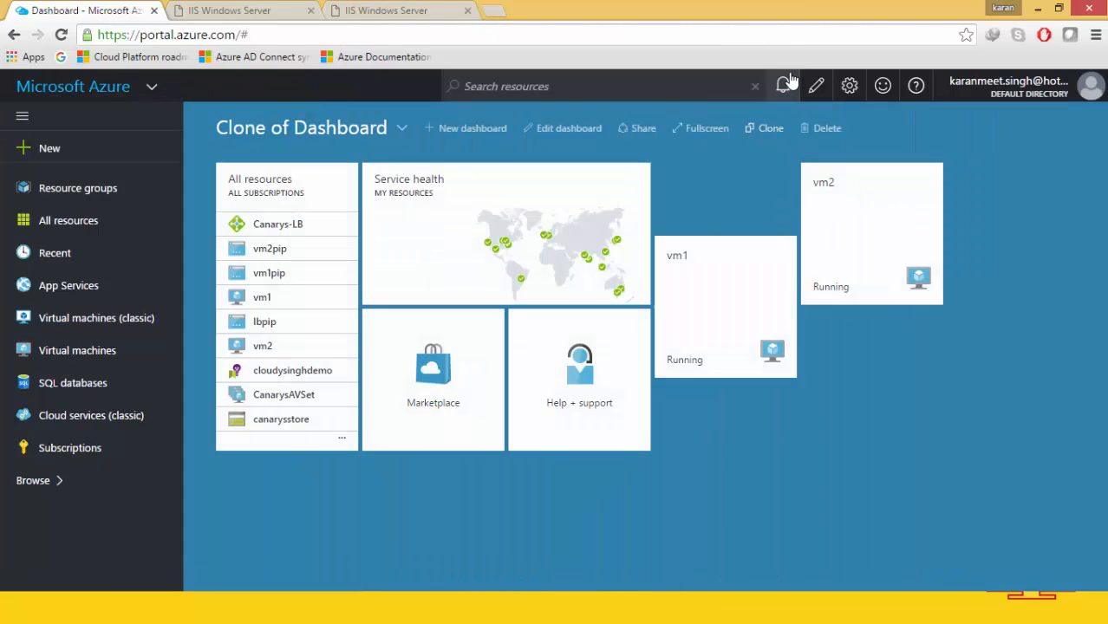
mouse_move(790, 80)
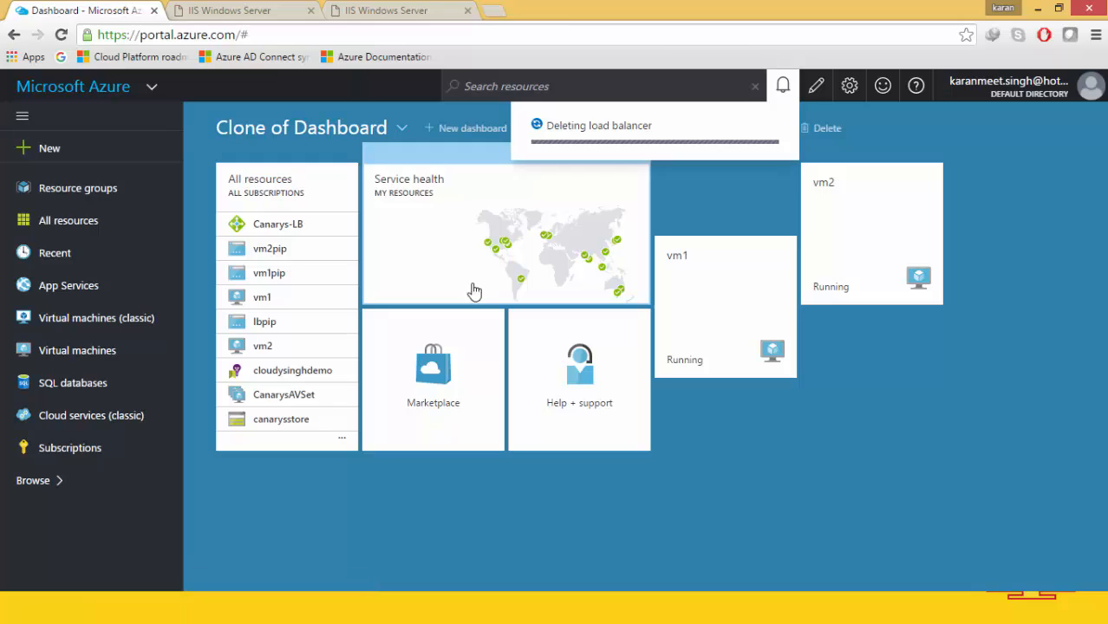
click(65, 481)
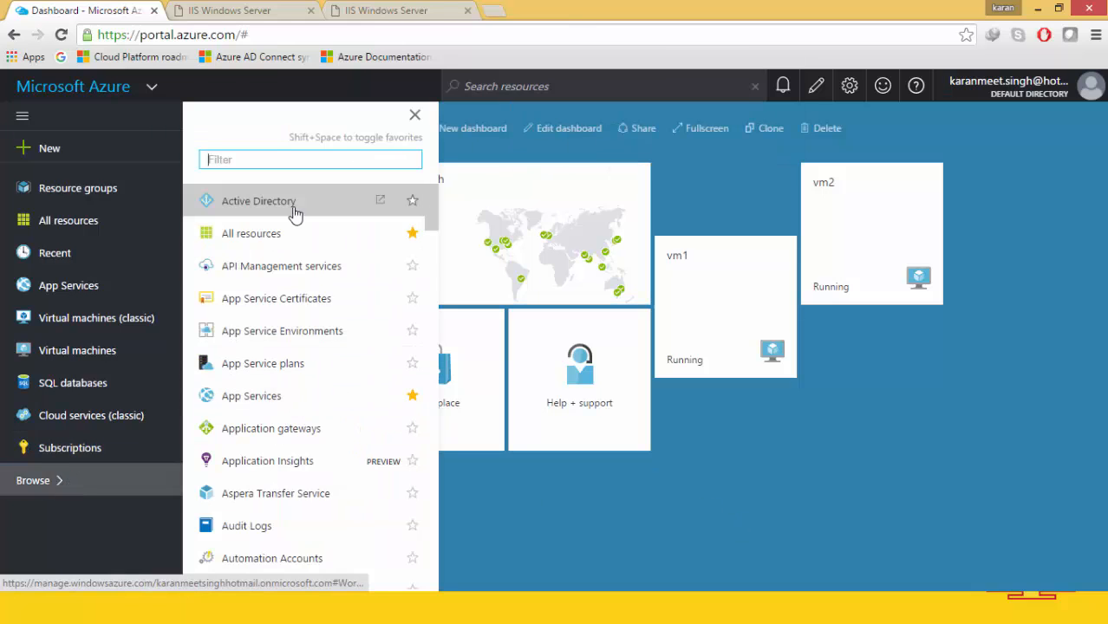
text(load)
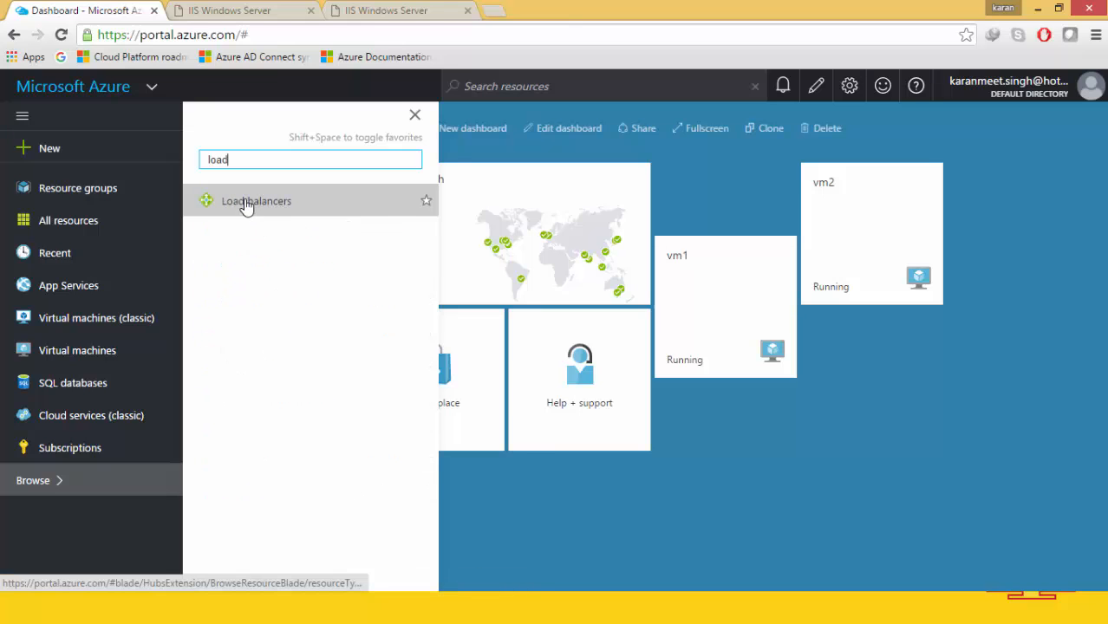
click(254, 208)
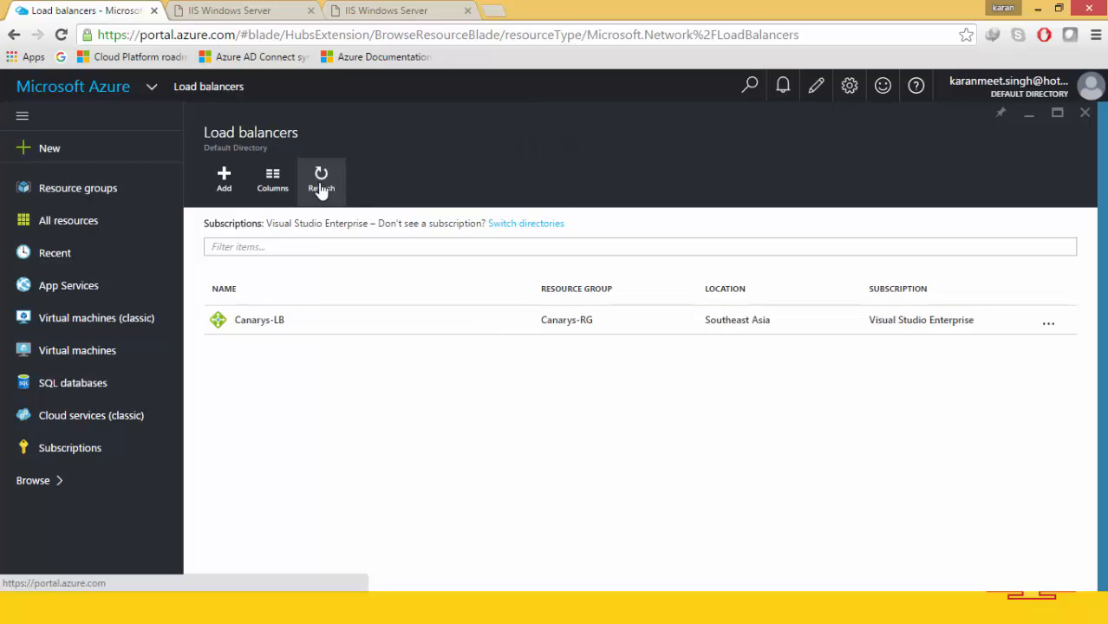
click(783, 90)
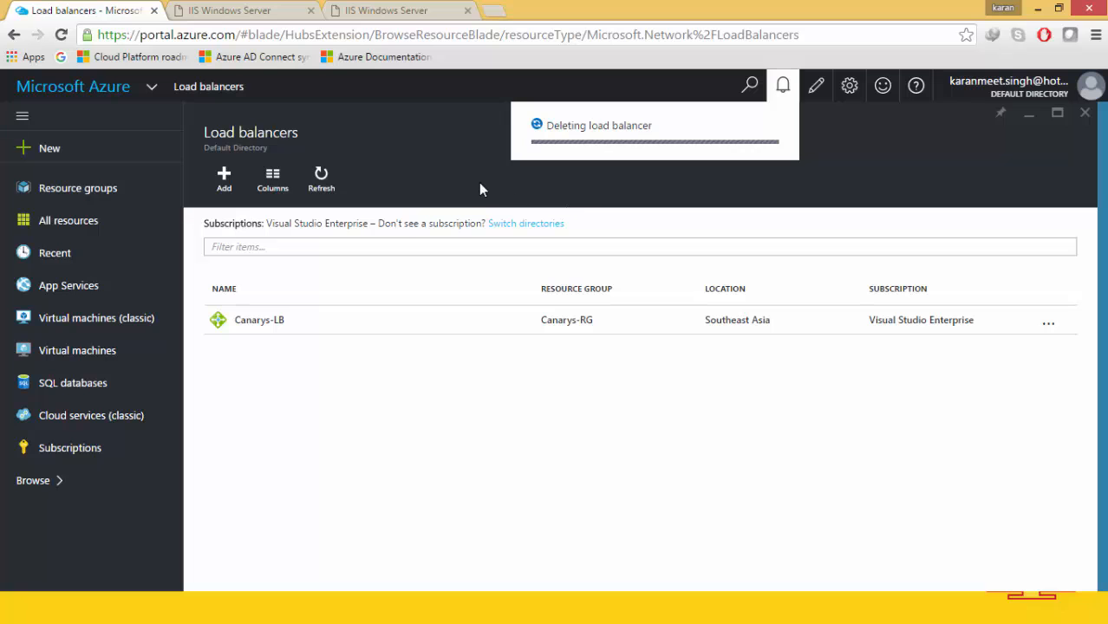
Minimize Chrome and switch between the Azure portal and the PowerPoint slideshow.
click(1038, 12)
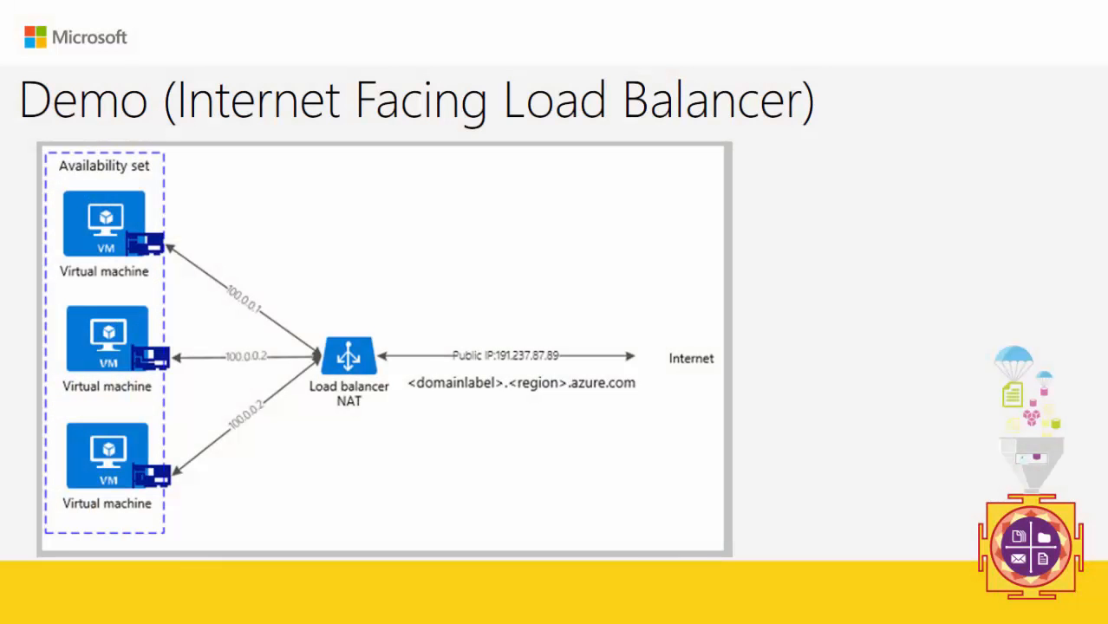
click(765, 208)
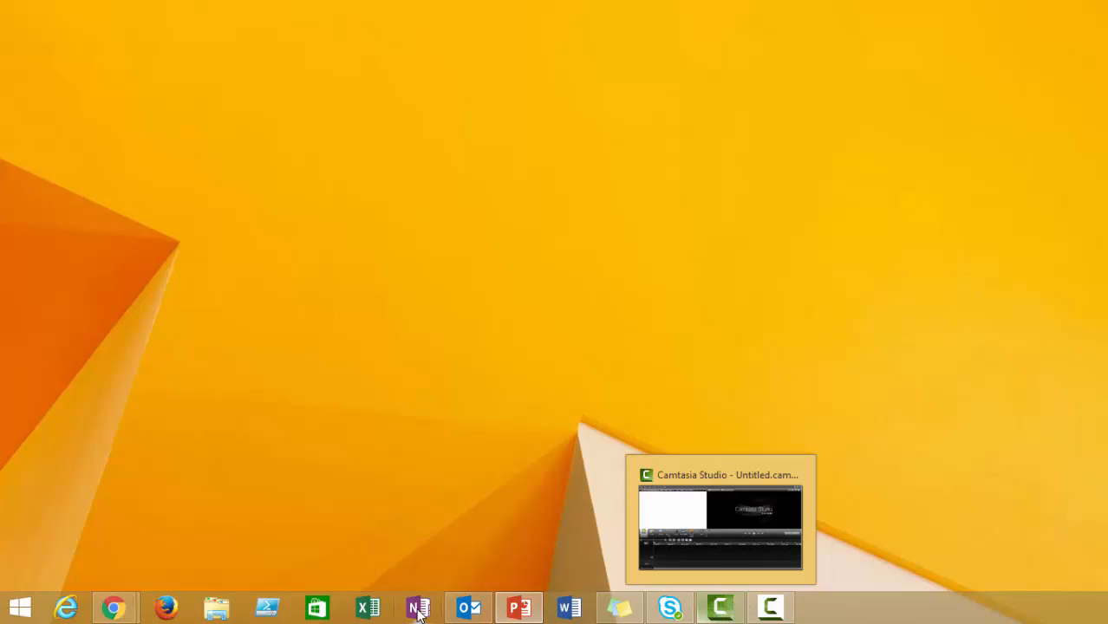
mouse_move(112, 607)
click(265, 526)
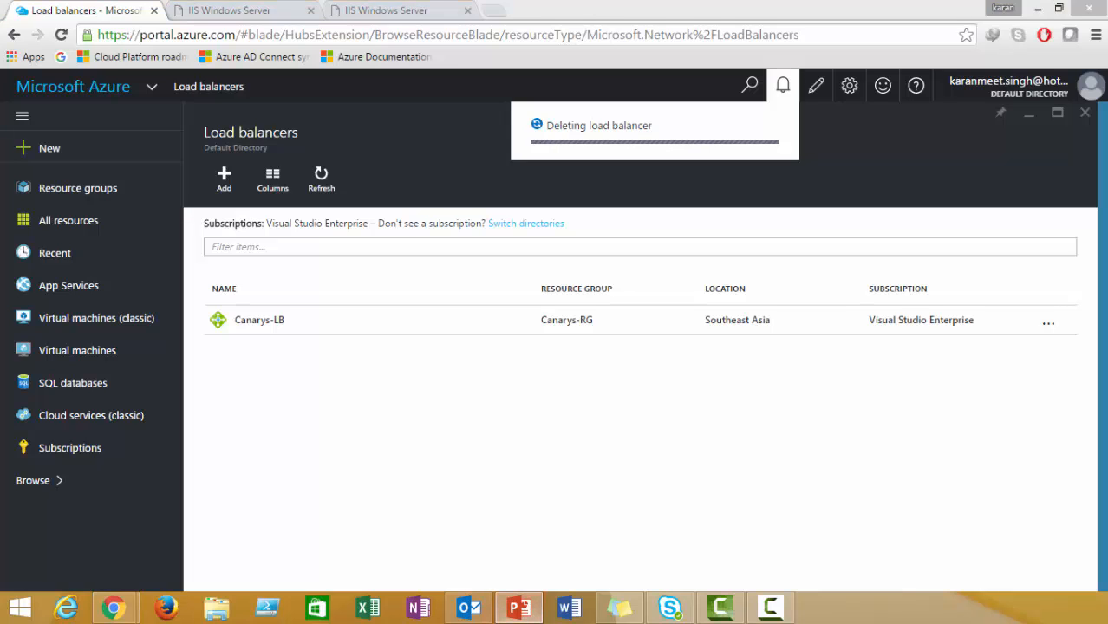
click(518, 607)
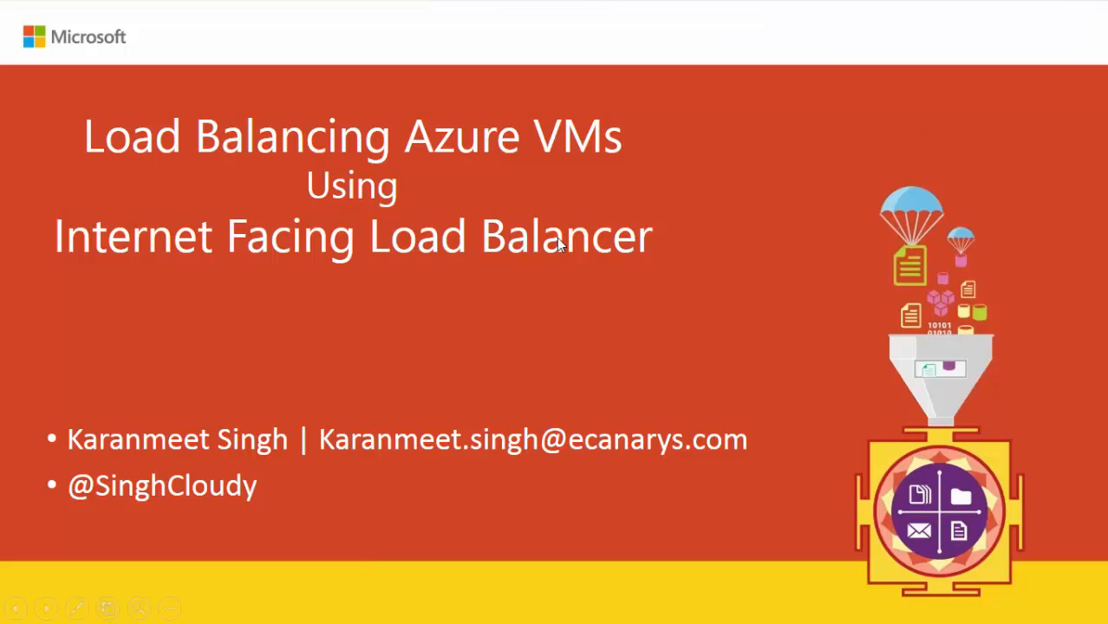
Step through the slides to the Pricing slide showing the public load balancing bullet.
key(Right)
key(Right)
key(Right)
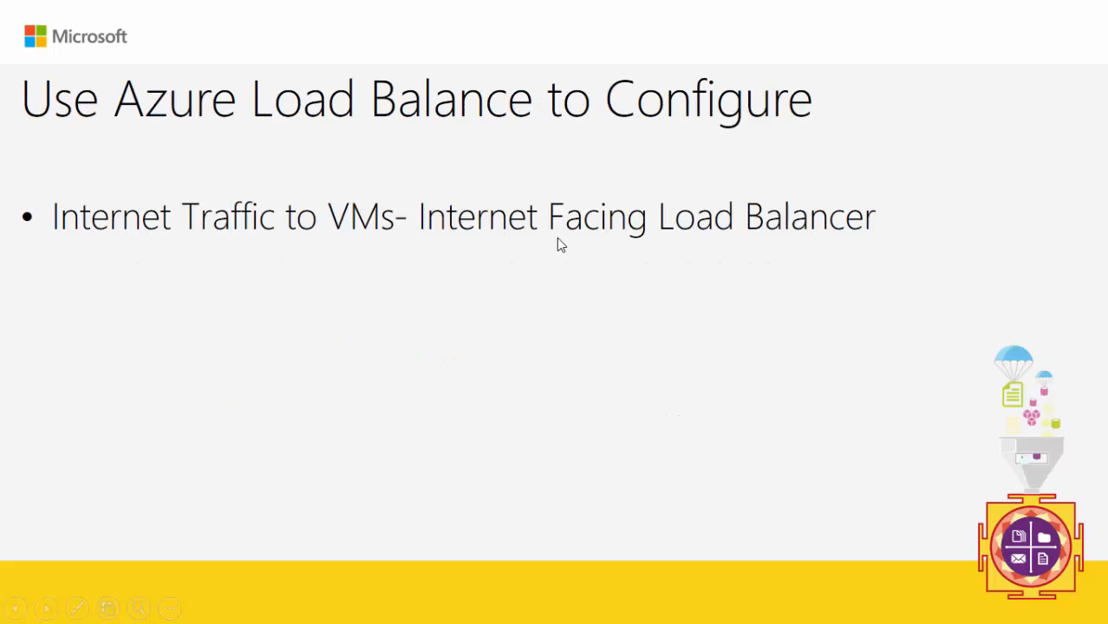
key(Right)
key(Right)
key(Right)
key(Right)
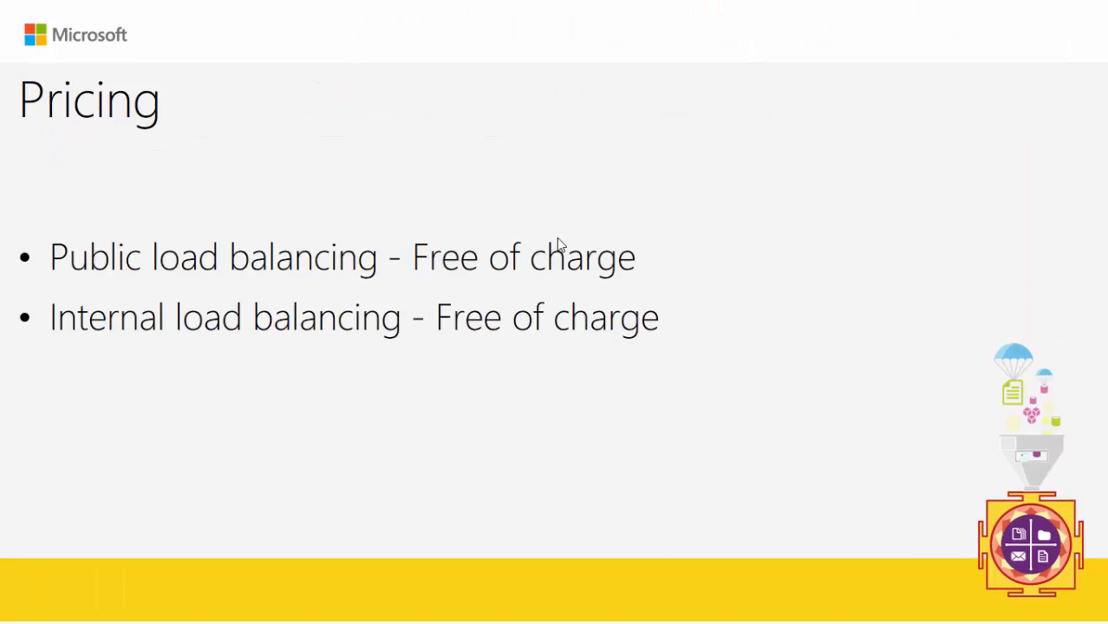
key(Right)
key(Left)
key(Left)
key(Left)
key(Left)
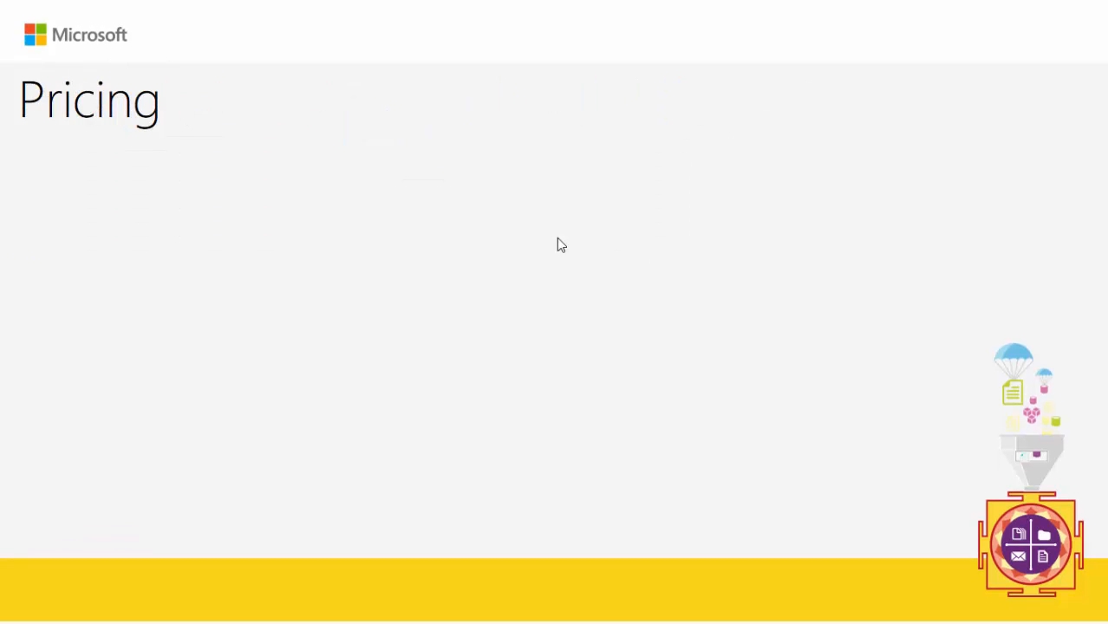
key(Left)
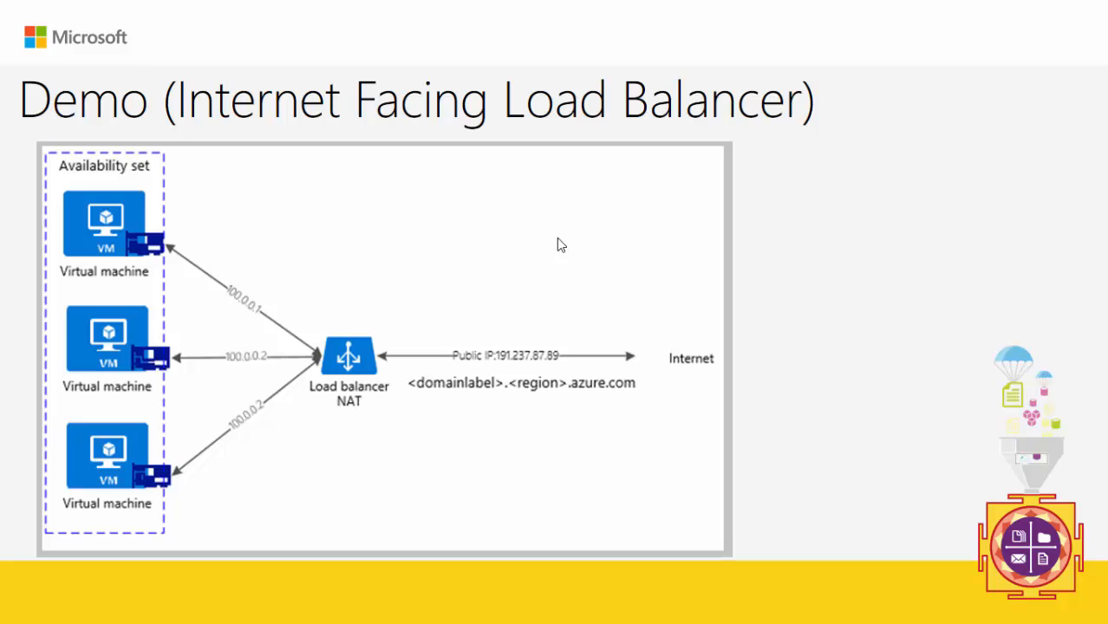
key(Right)
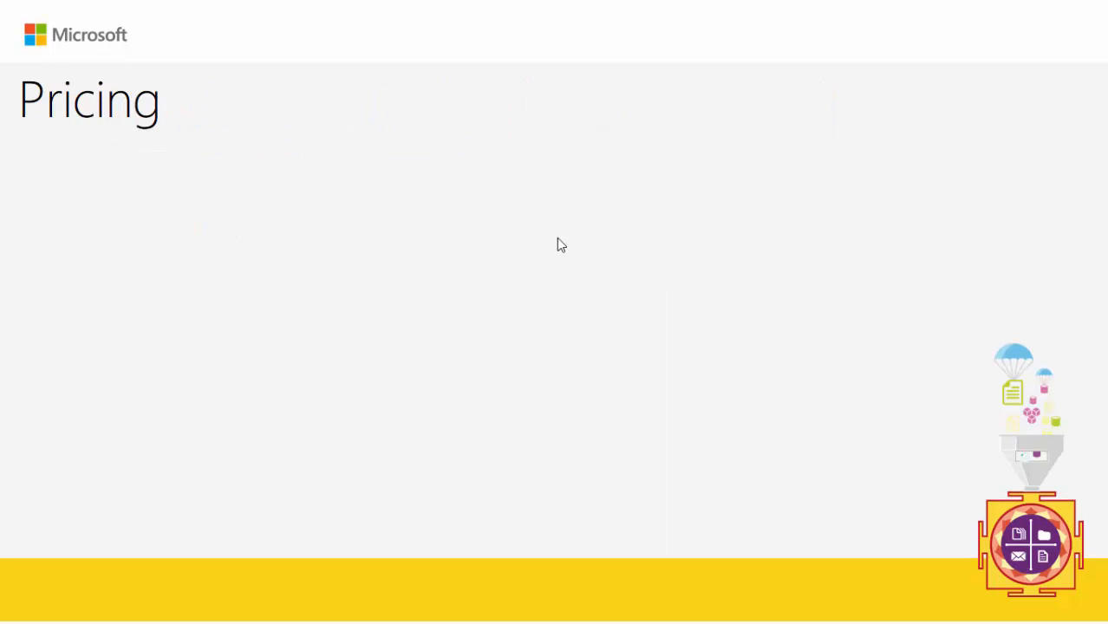
key(Right)
key(Right)
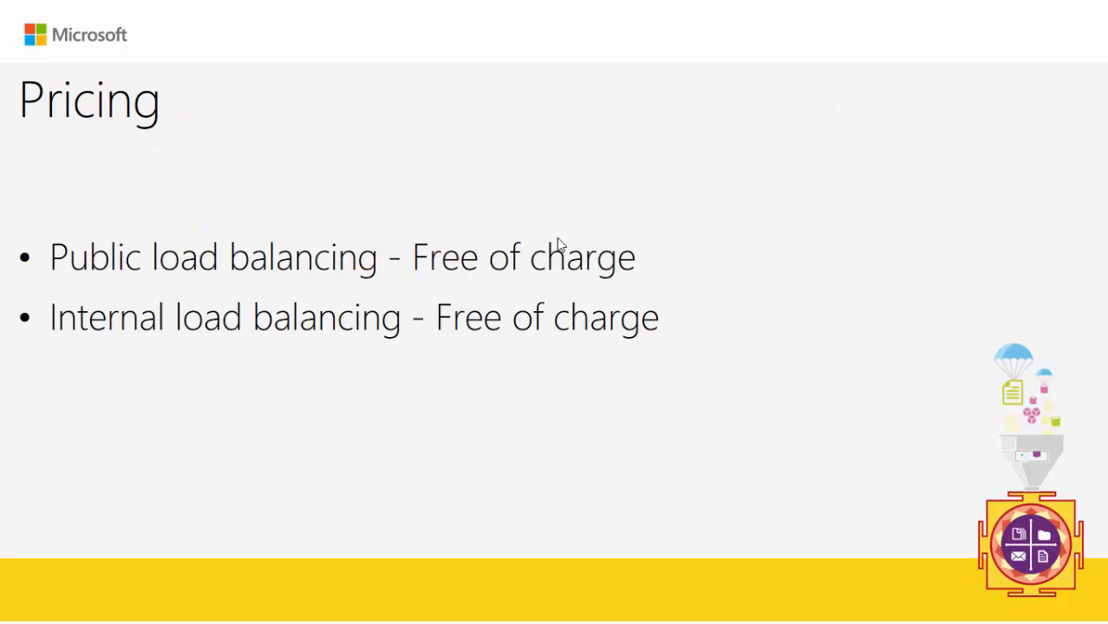
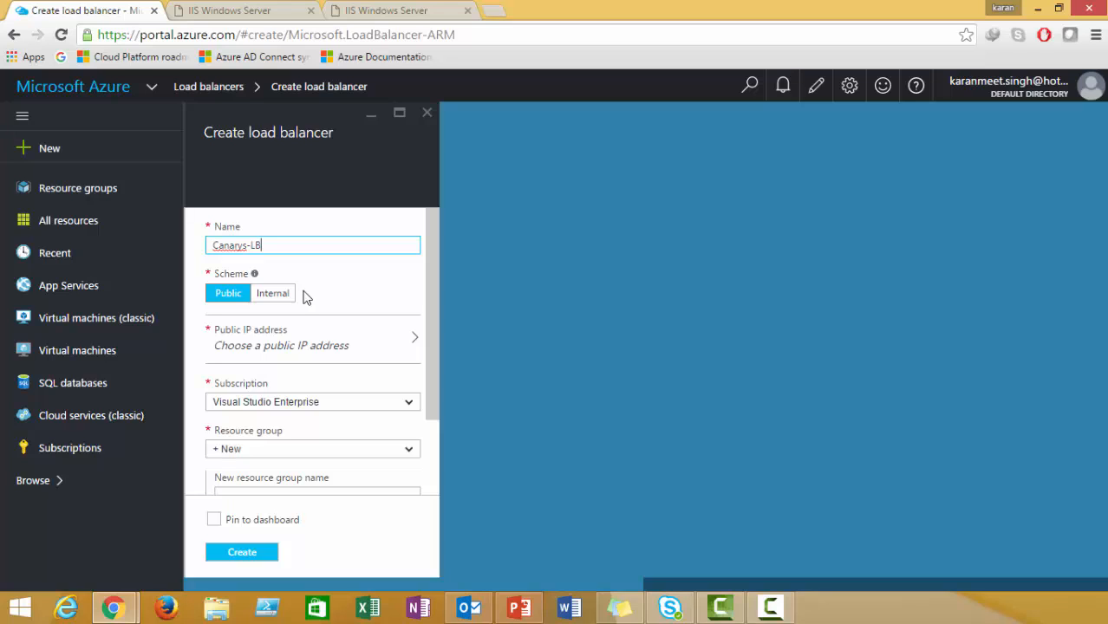
Keep the load balancer scheme Public and assign it the existing lbpip public IP address.
click(227, 295)
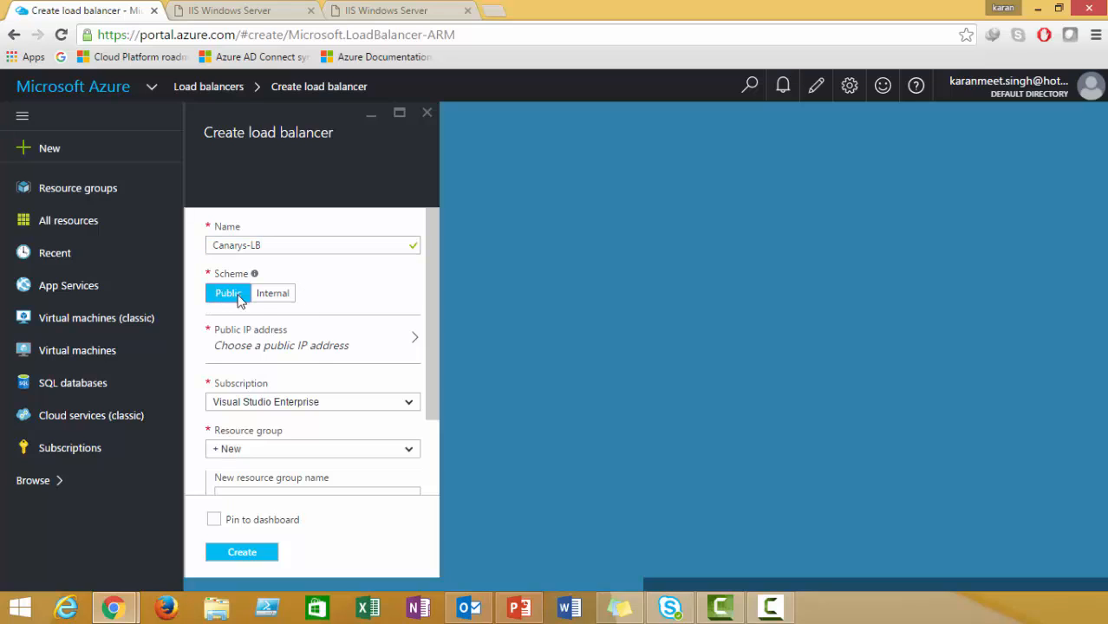
click(274, 295)
click(228, 293)
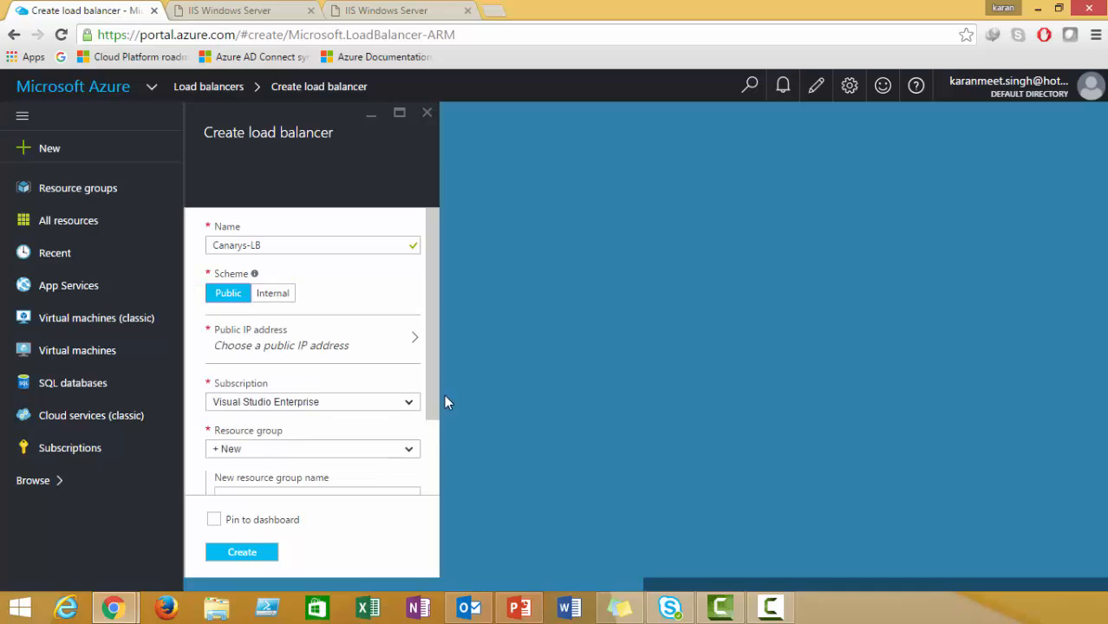
click(368, 352)
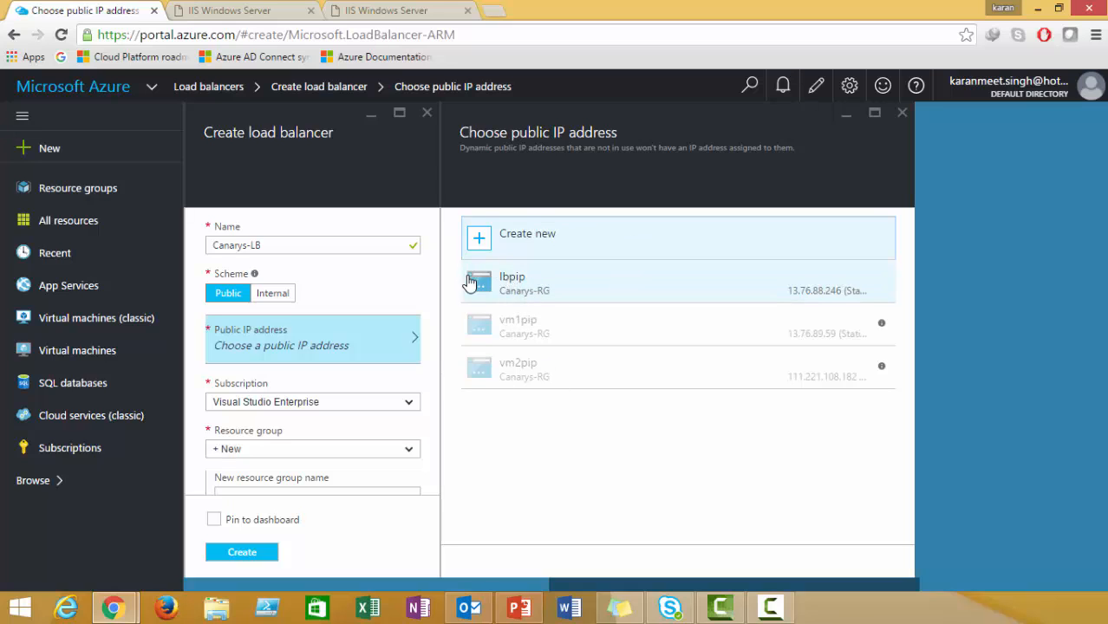
click(532, 289)
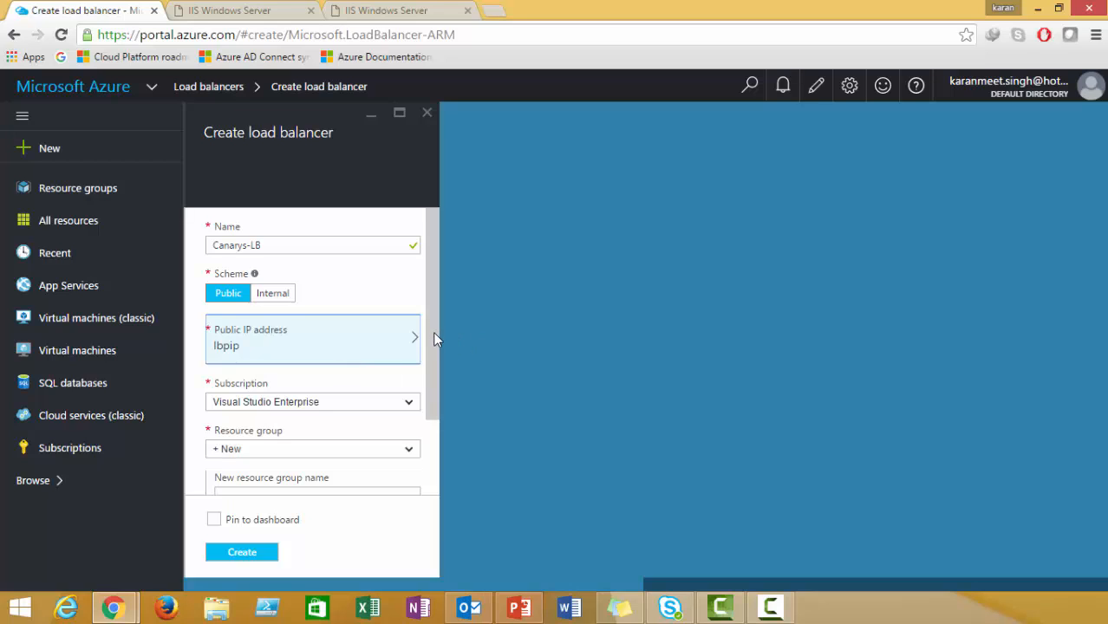
Place the load balancer in the Canarys-RG resource group.
scroll(433, 331, down, 2)
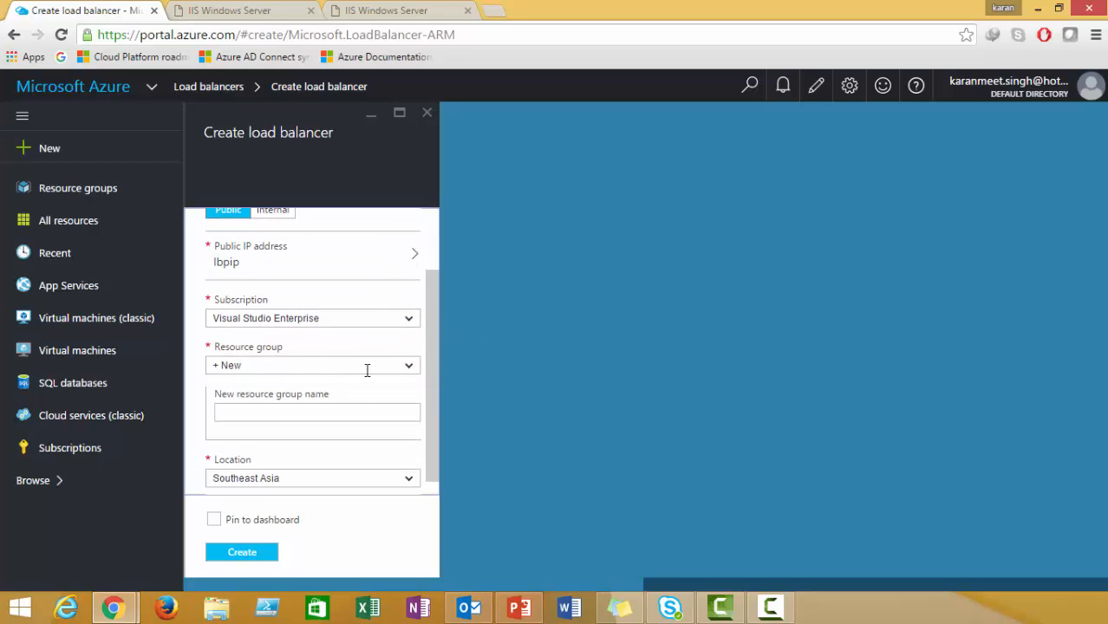
click(408, 367)
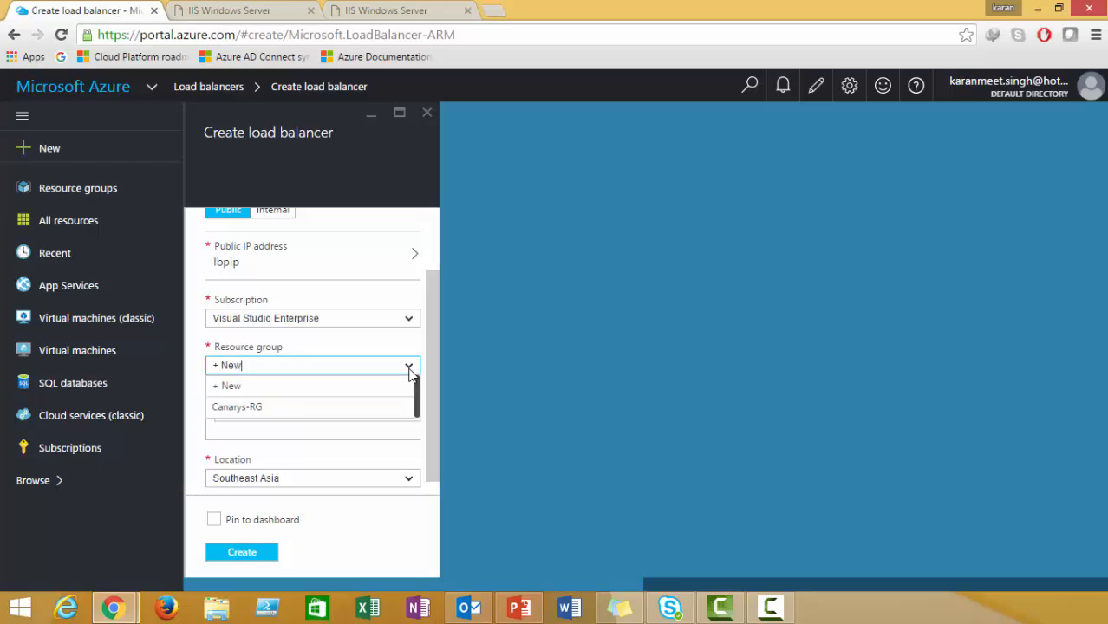
click(305, 406)
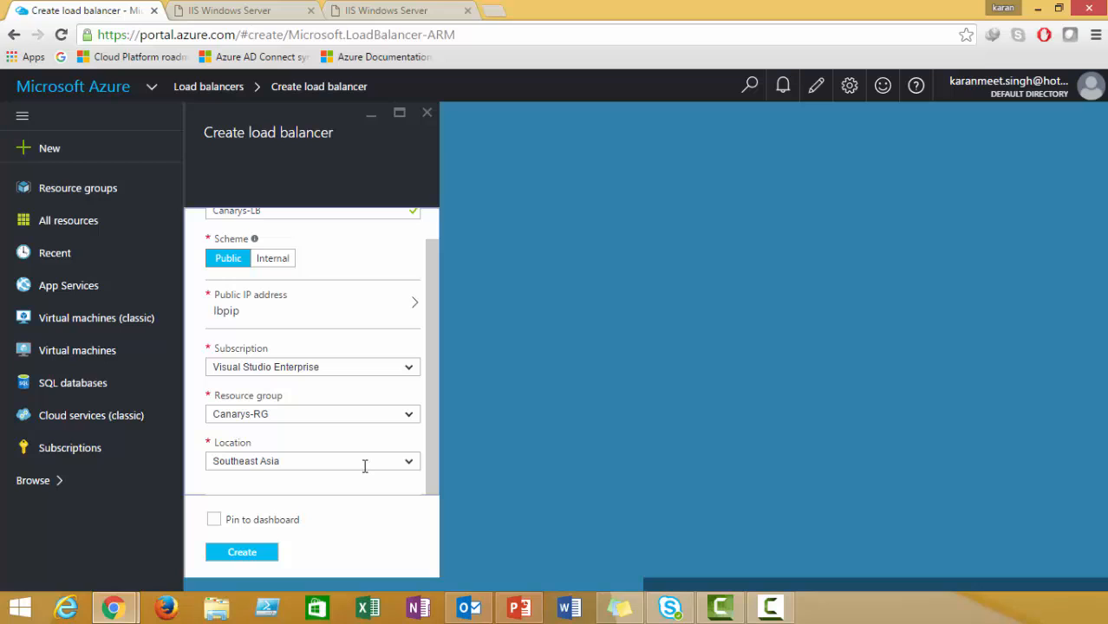
Create Canarys-LB and check the notifications to confirm its deployment is in progress.
click(257, 554)
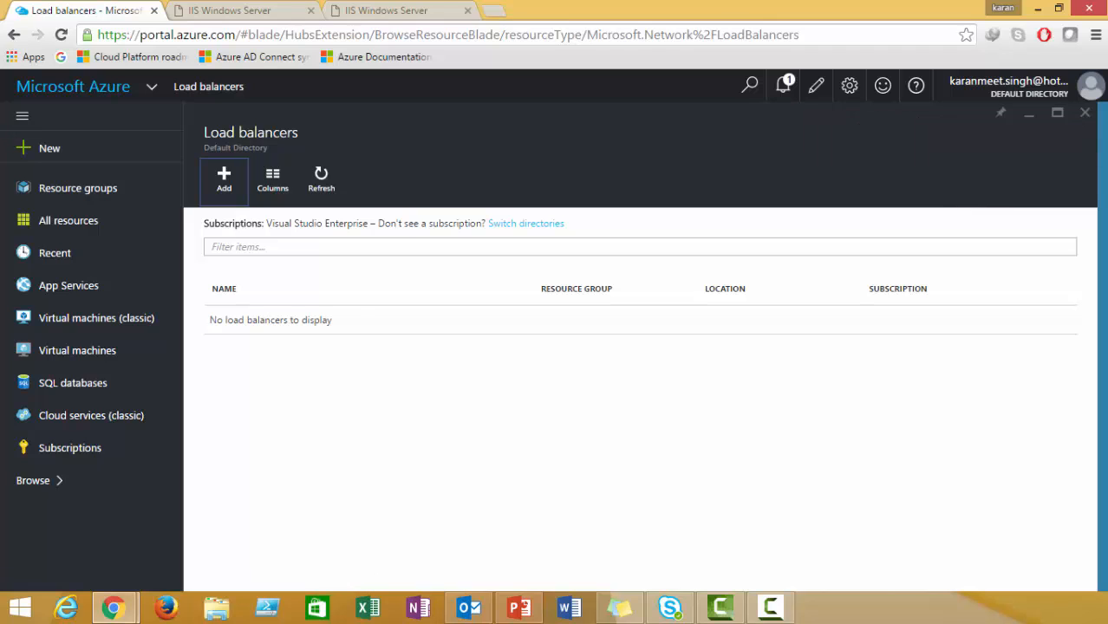
click(781, 90)
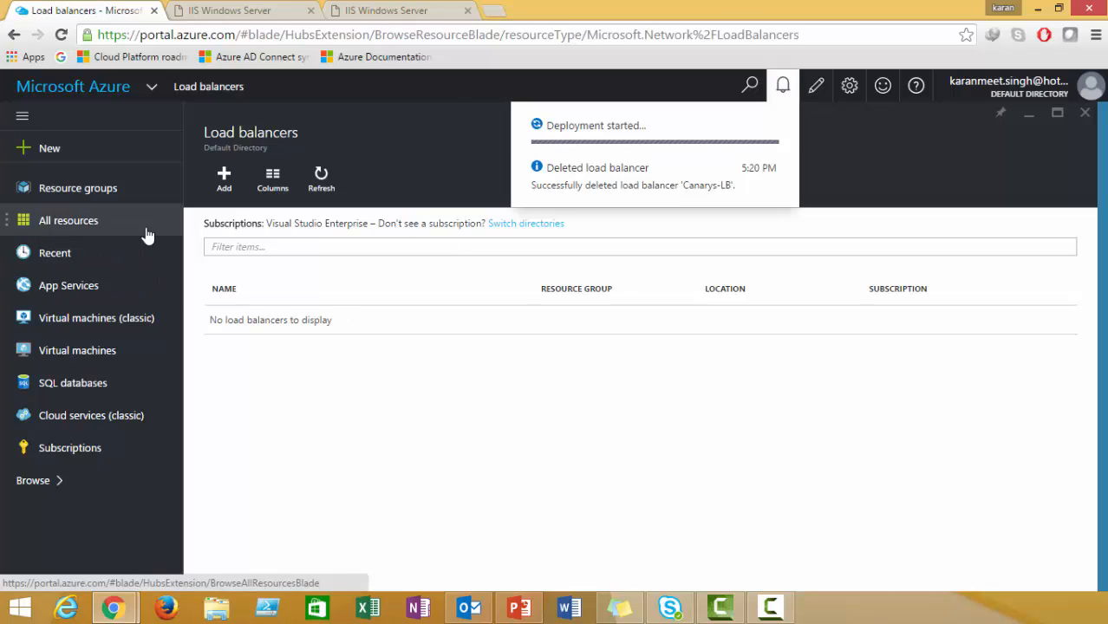
Open Canarys-RG and review its resources, including Canarys-LB, vm1 and CanarysAVSet.
click(96, 194)
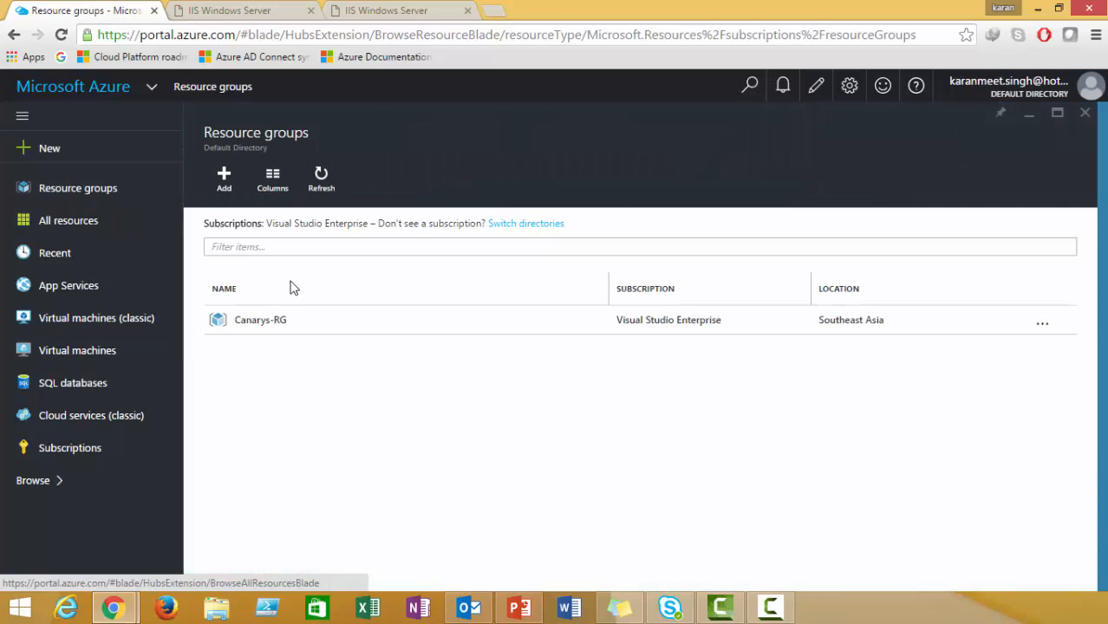
click(274, 323)
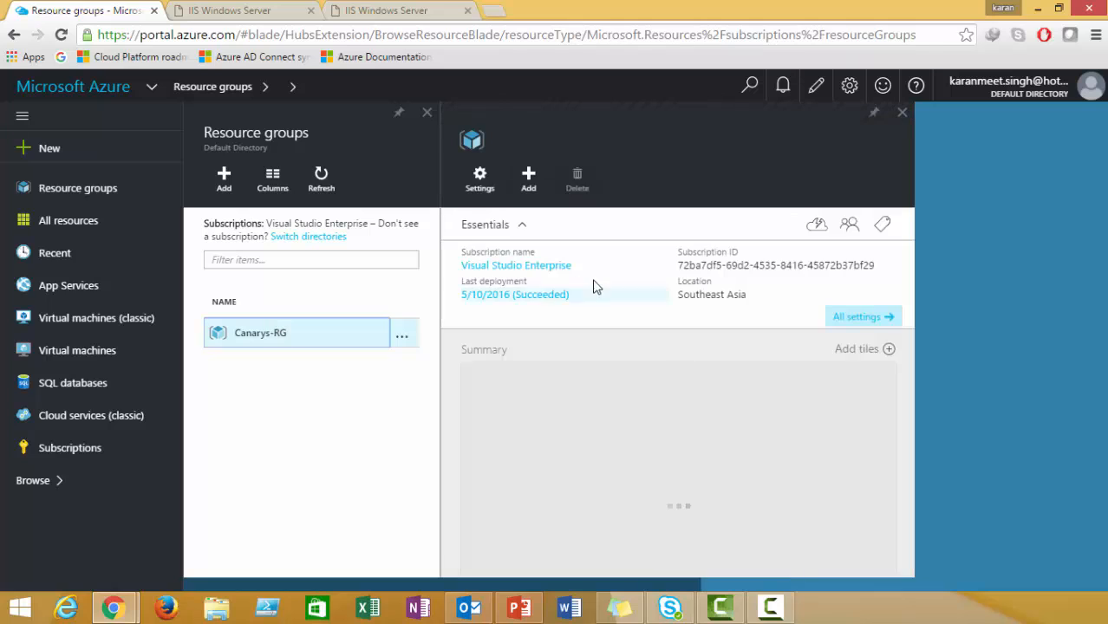
drag(906, 369, 906, 415)
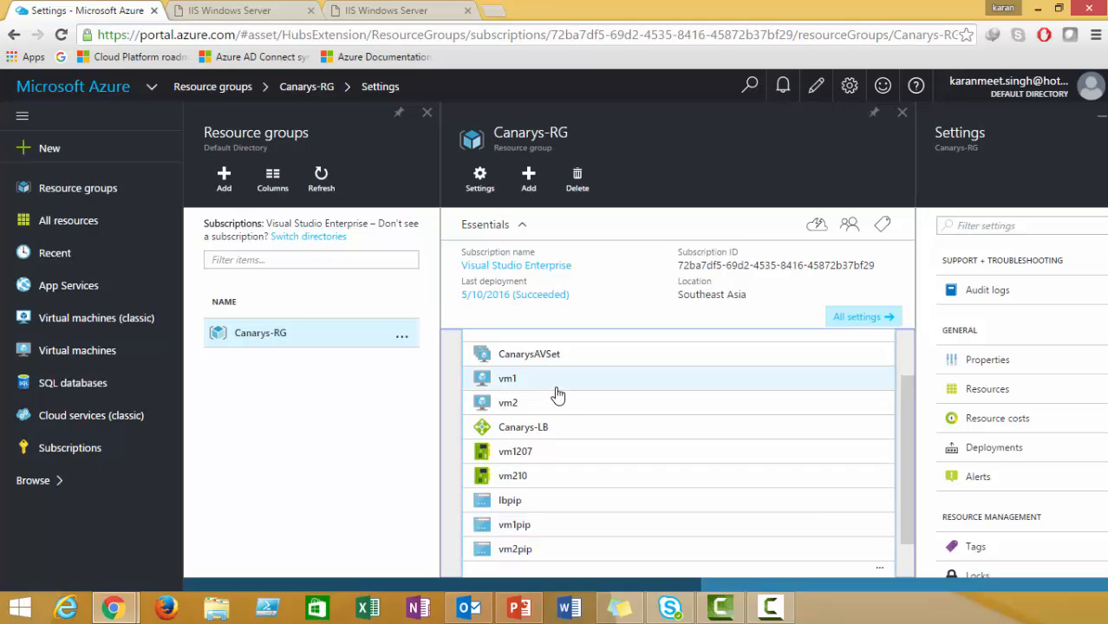
right_click(538, 366)
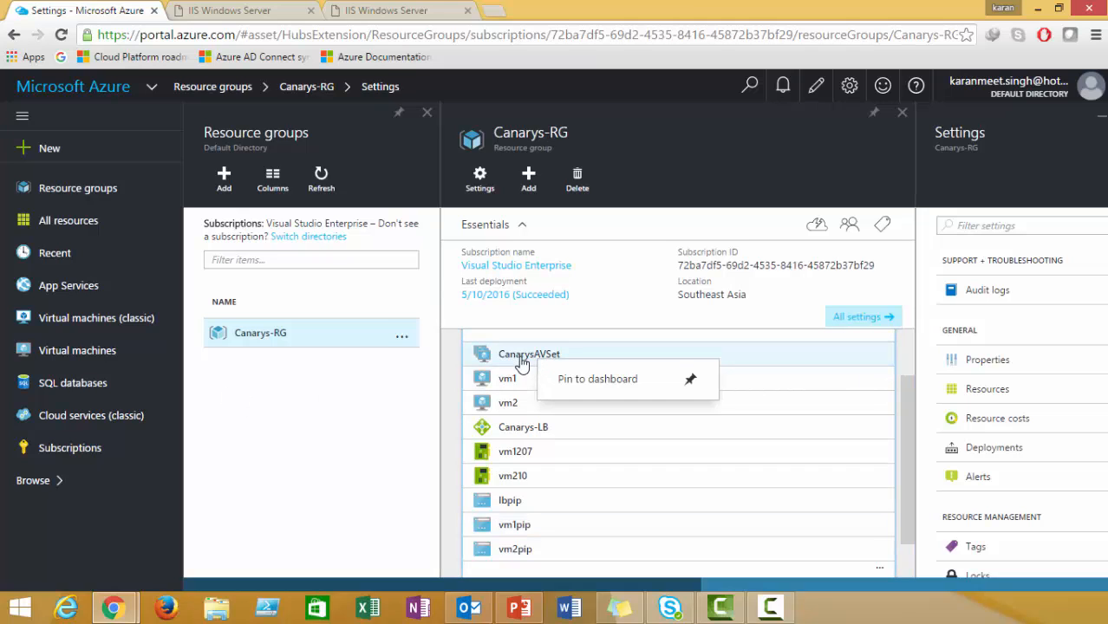
right_click(518, 386)
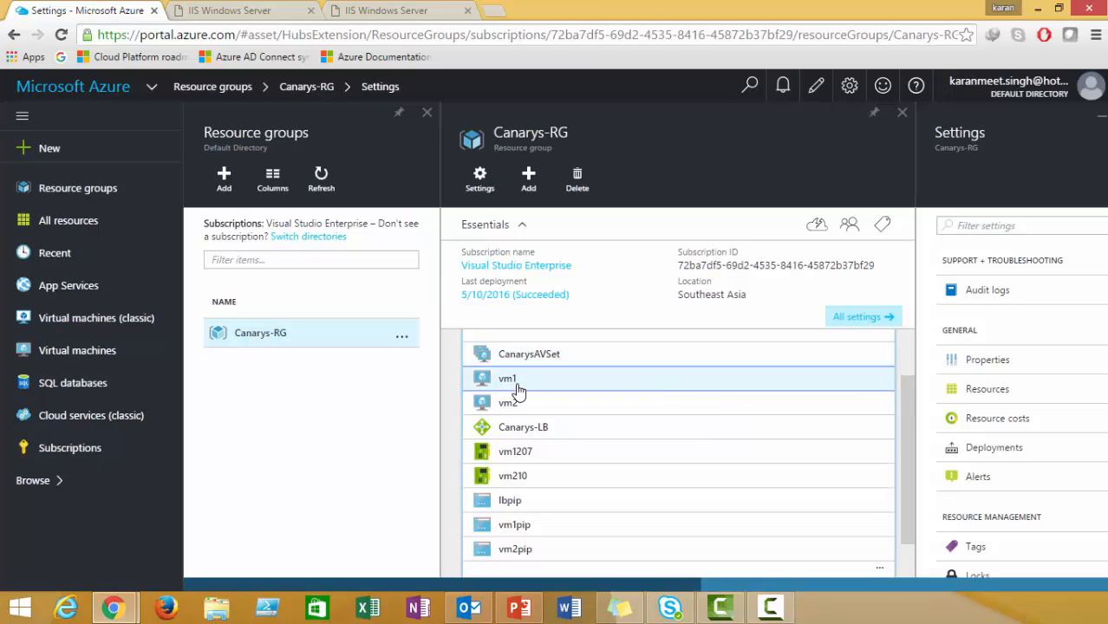
right_click(260, 340)
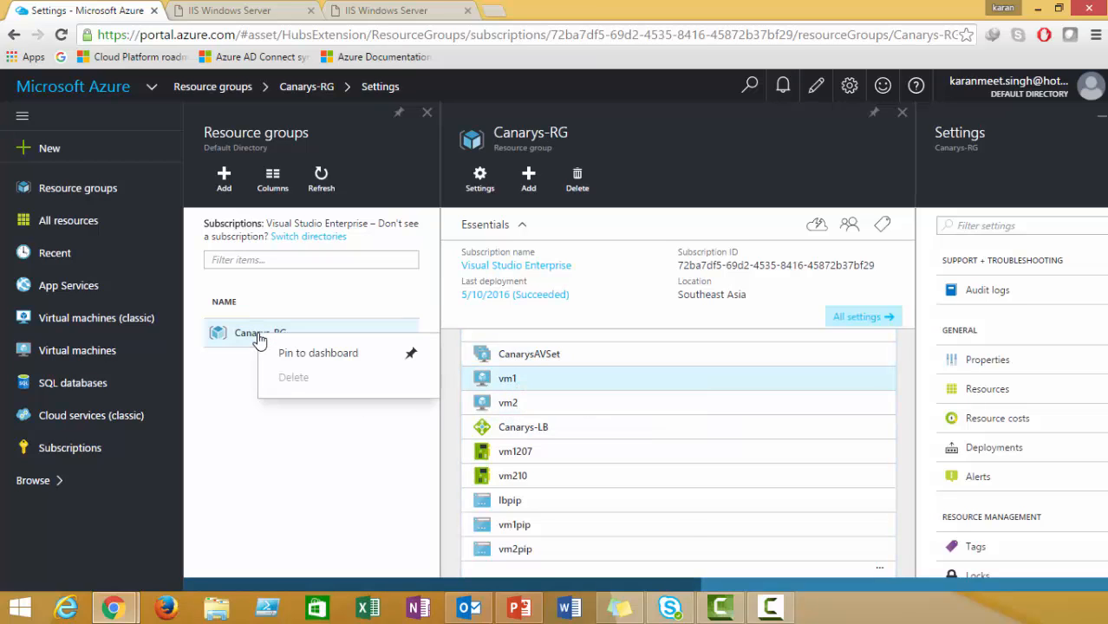
click(206, 374)
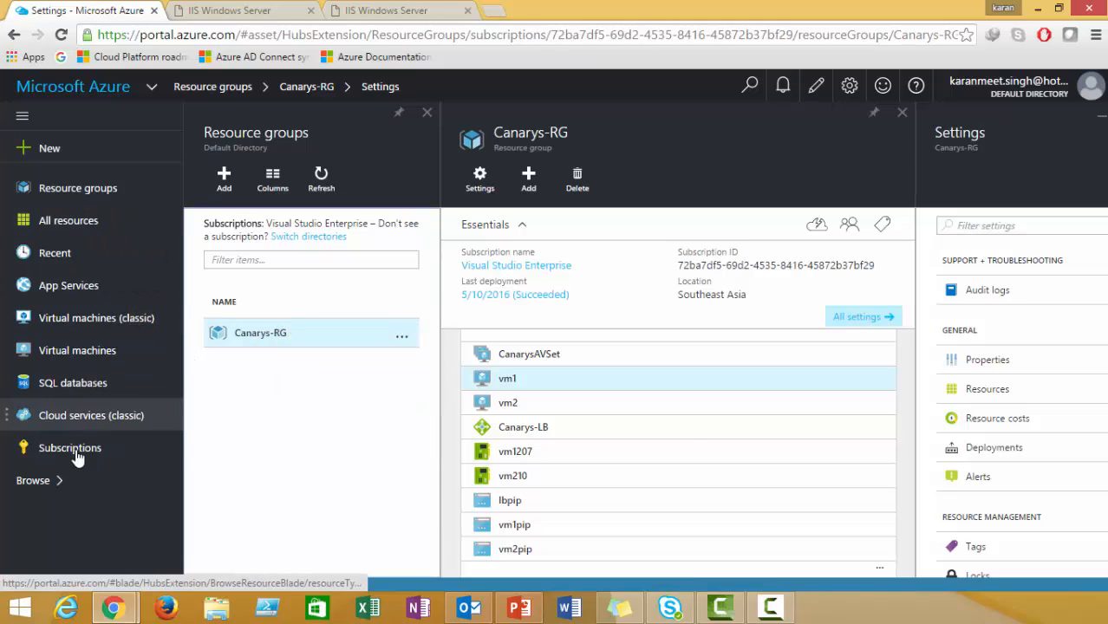
Open Canarys-LB, check its lbpip frontend IP address, then go to its backend pools.
click(555, 429)
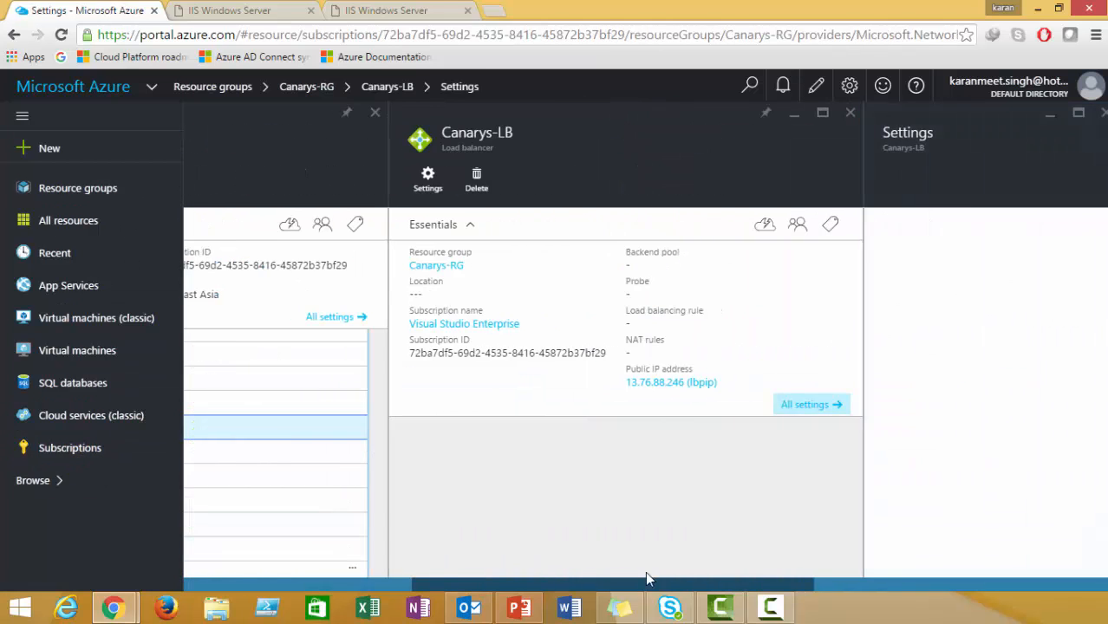
drag(572, 583, 659, 593)
click(598, 405)
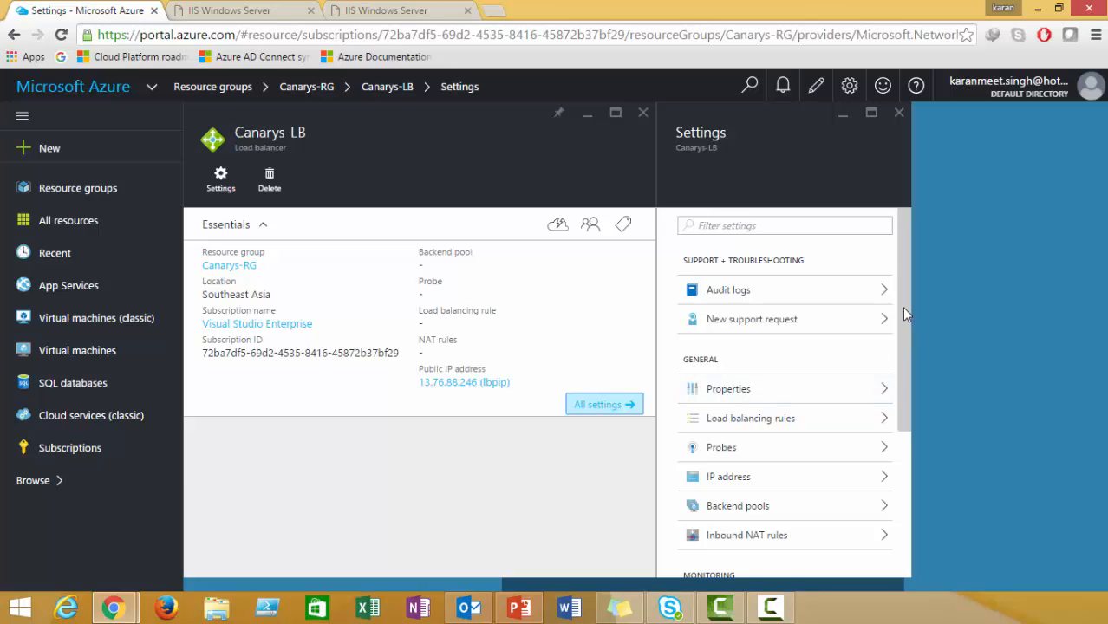
drag(621, 585, 607, 585)
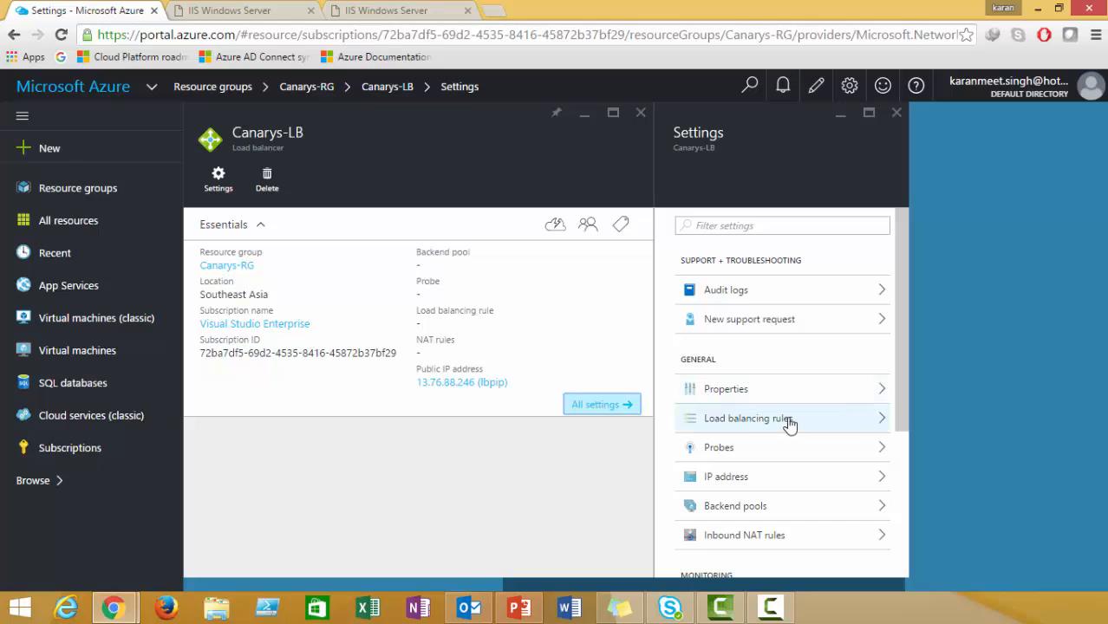
drag(899, 365, 900, 374)
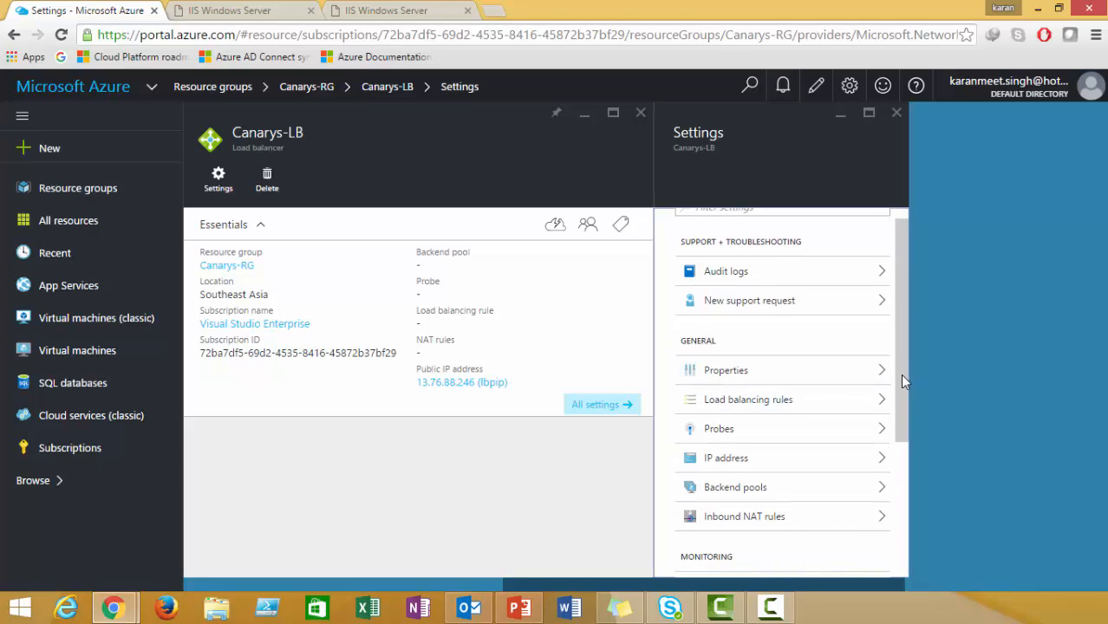
click(779, 460)
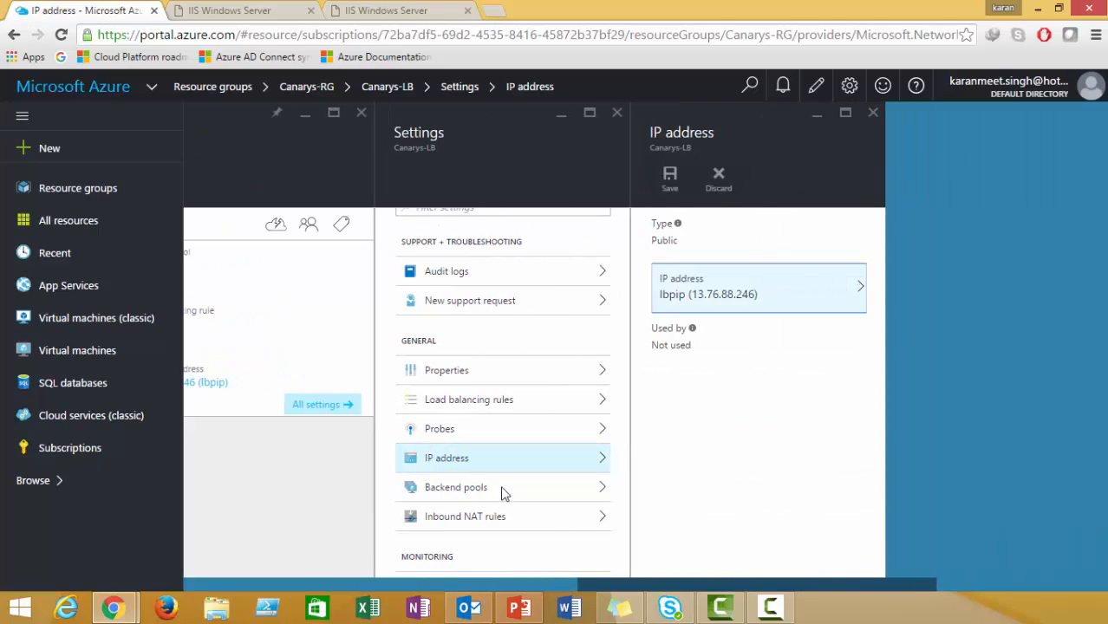
drag(623, 412, 620, 424)
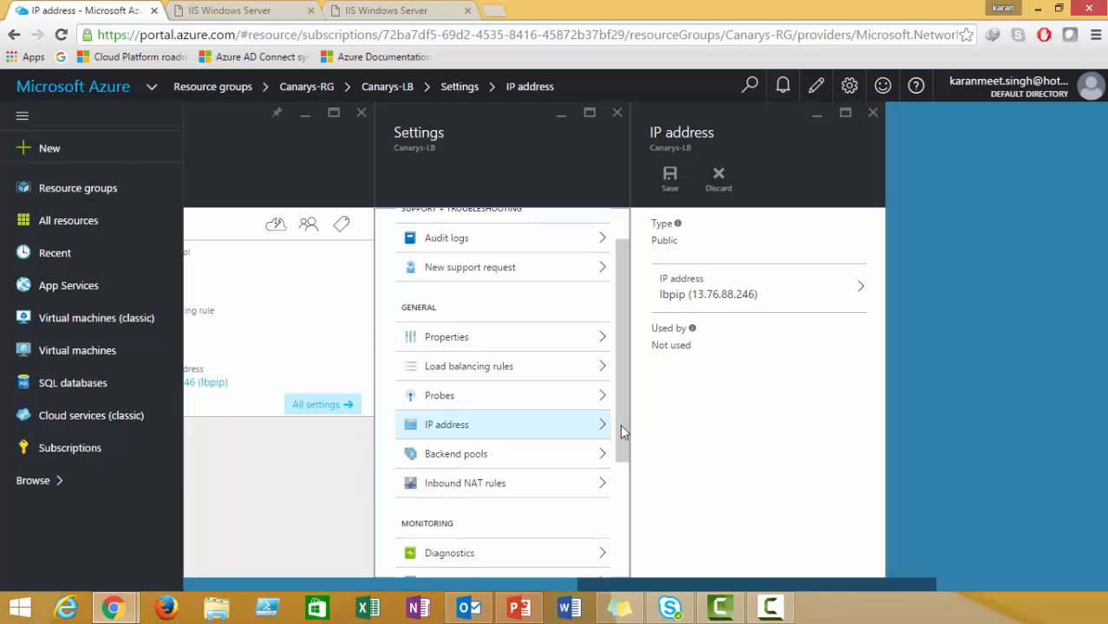
click(538, 464)
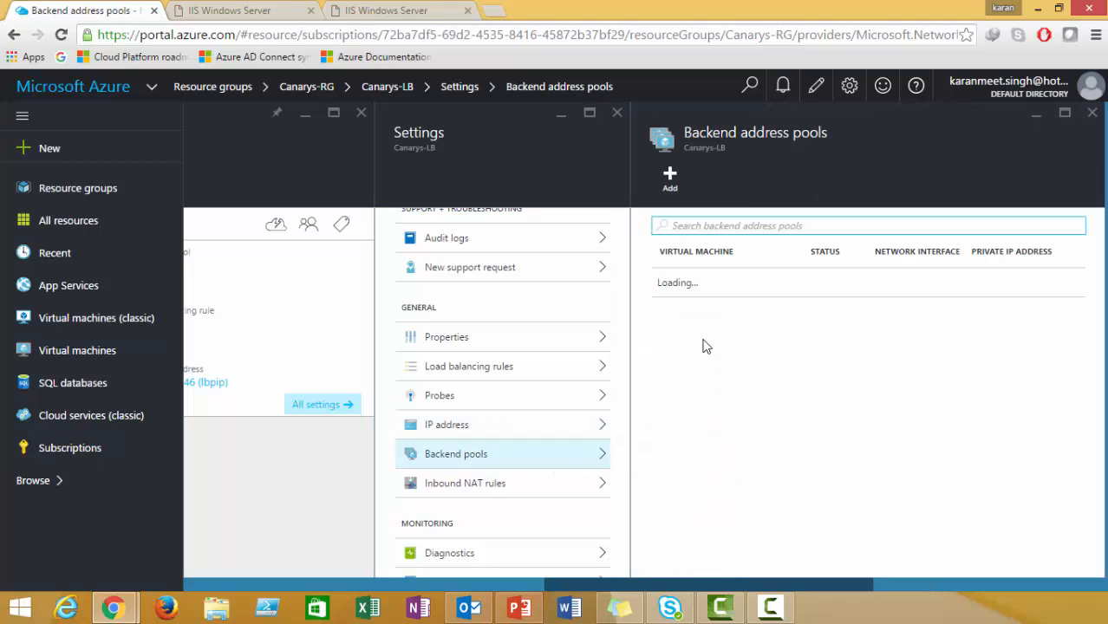
Add backend pool CanarysLB-BackenPool associated with the CanarysAVSet availability set.
click(671, 184)
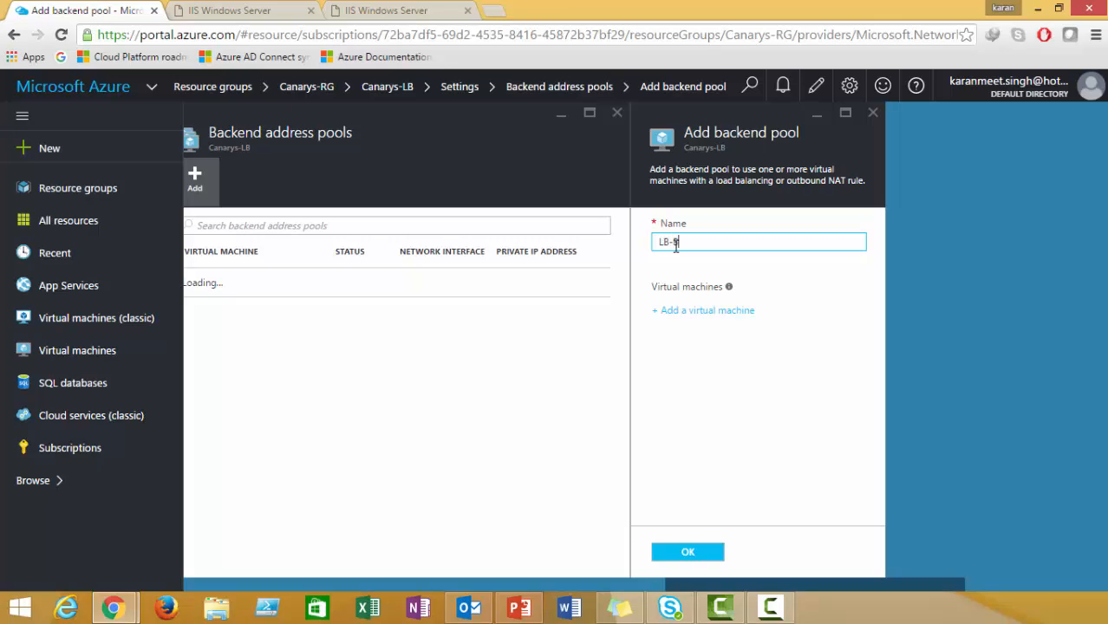
text(ool)
text(Canarys)
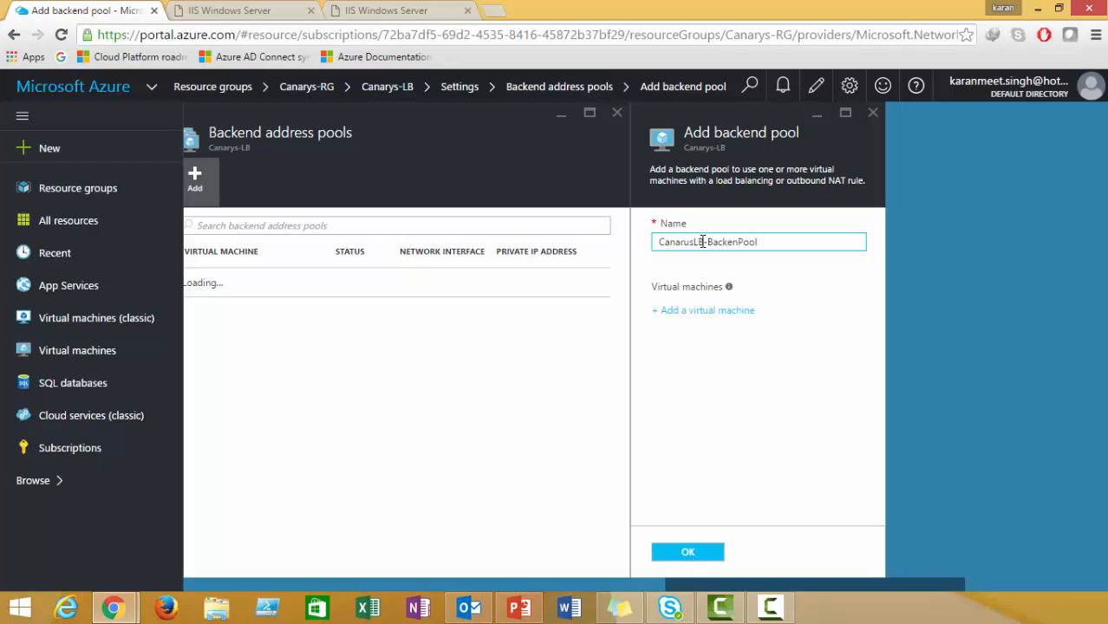
key(BackSpace)
key(BackSpace)
text(ys)
click(714, 311)
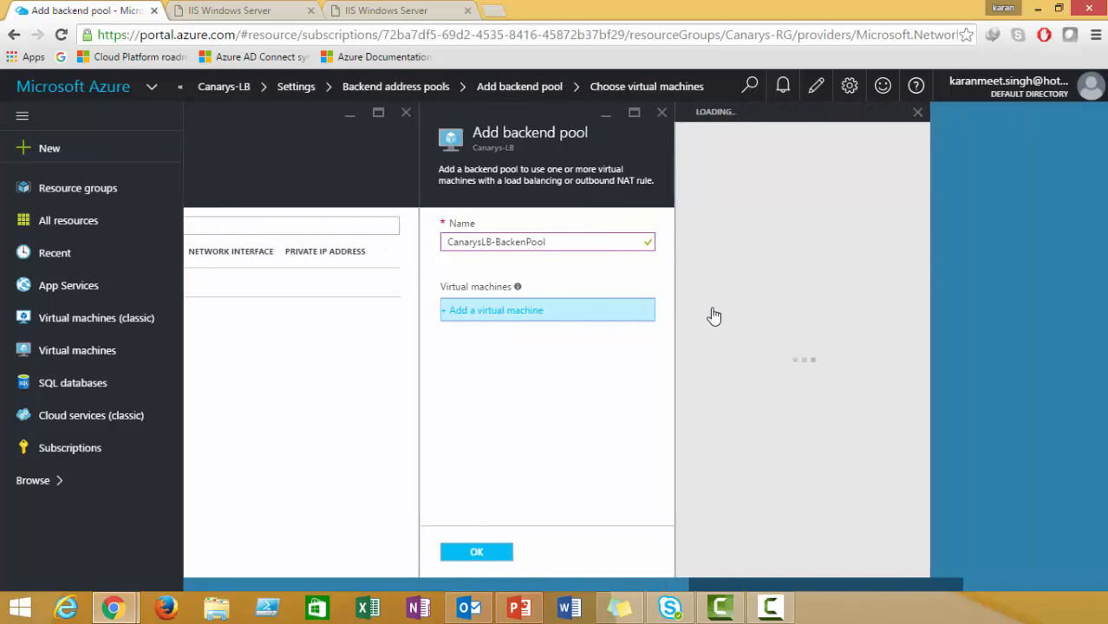
click(722, 249)
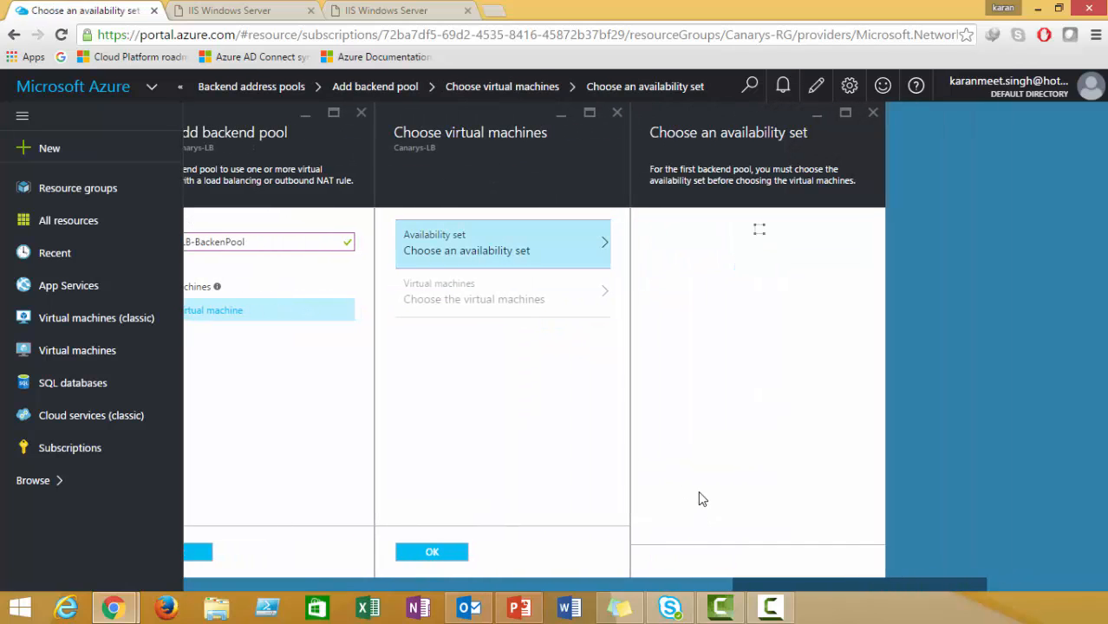
click(702, 239)
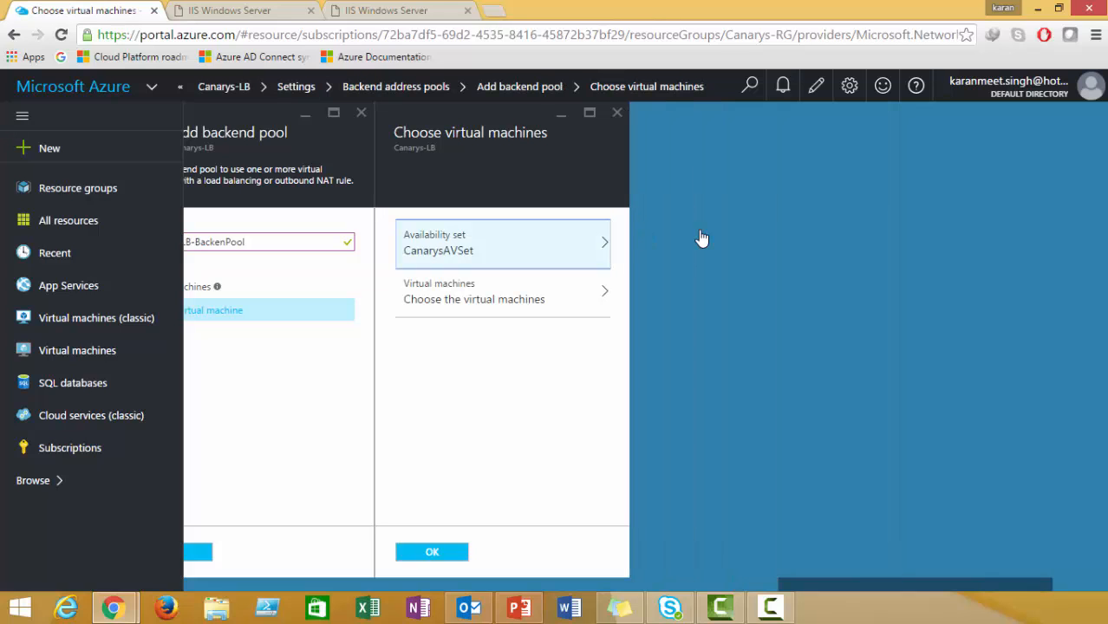
Add vm1 and vm2 to the pool and save it.
click(512, 308)
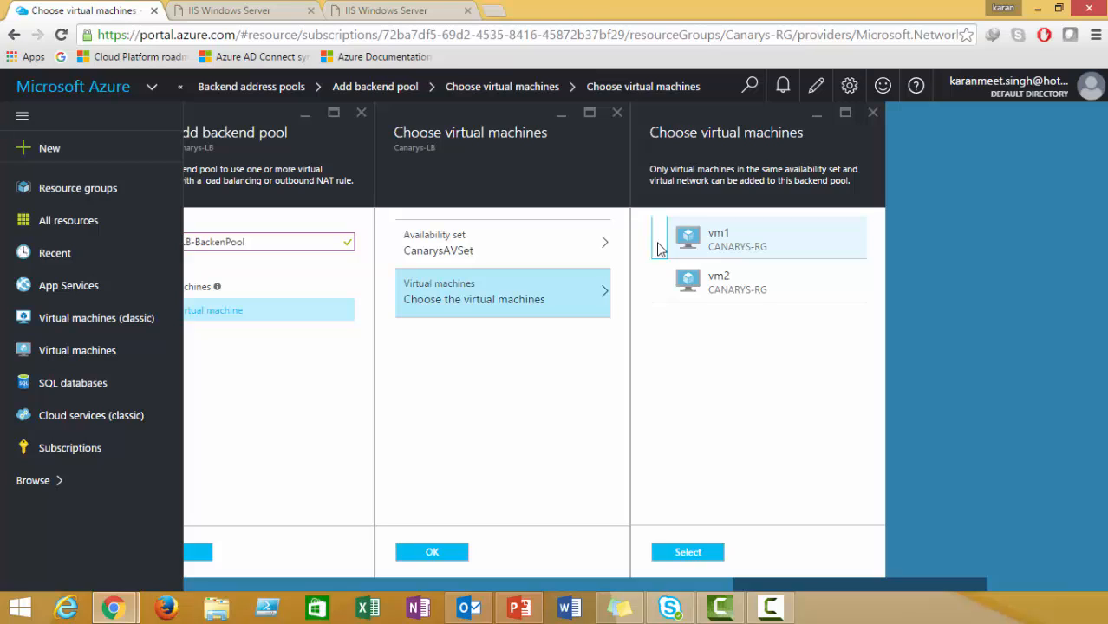
click(659, 249)
click(659, 279)
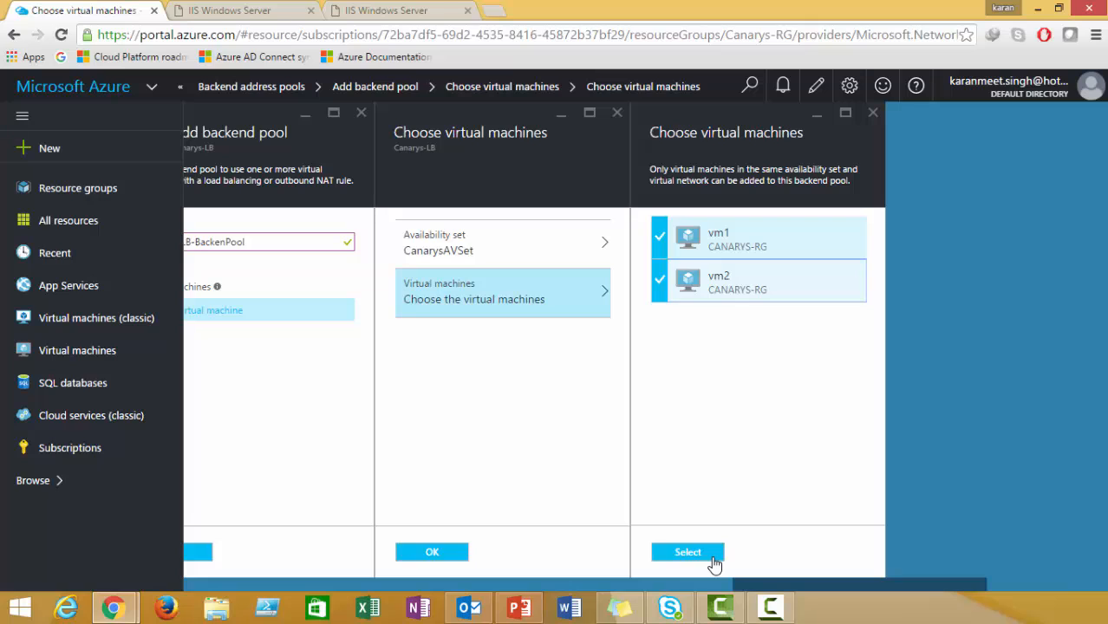
click(713, 564)
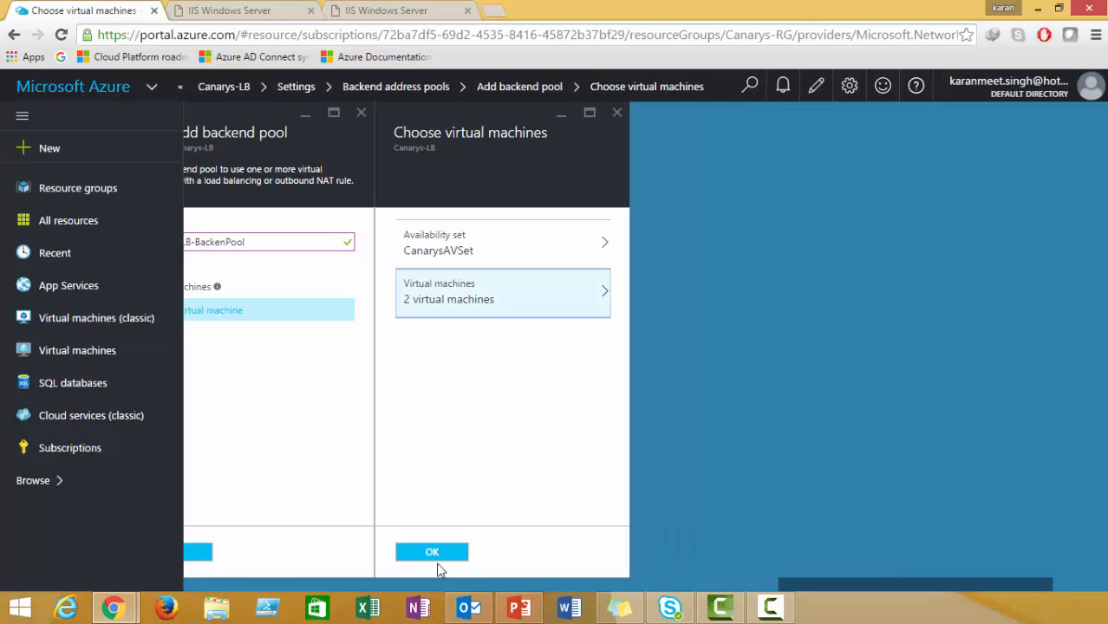
click(431, 552)
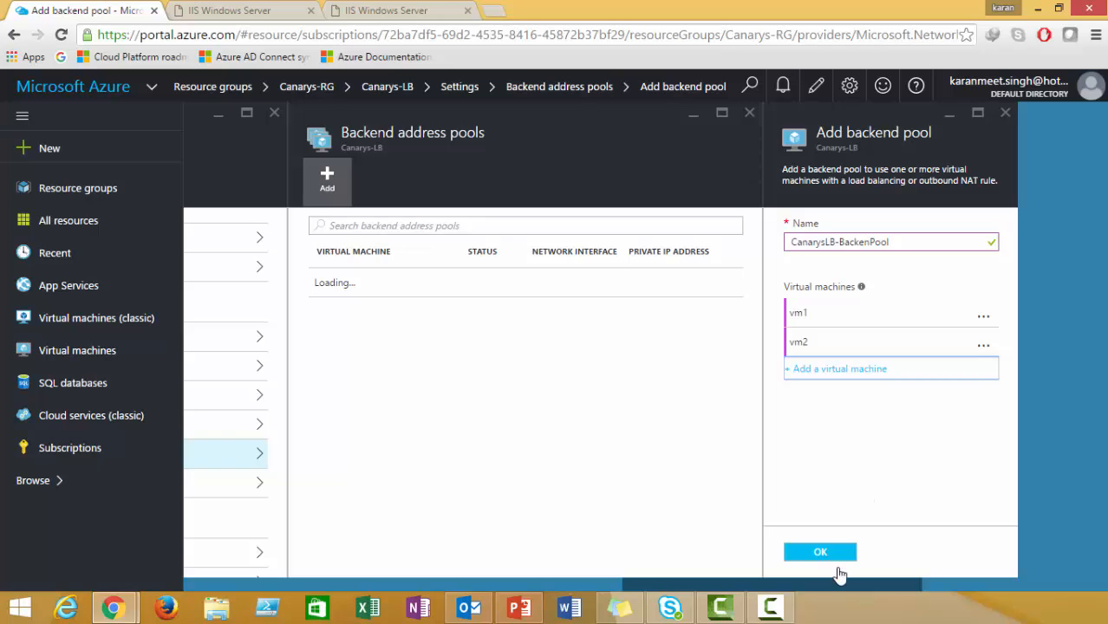
click(821, 552)
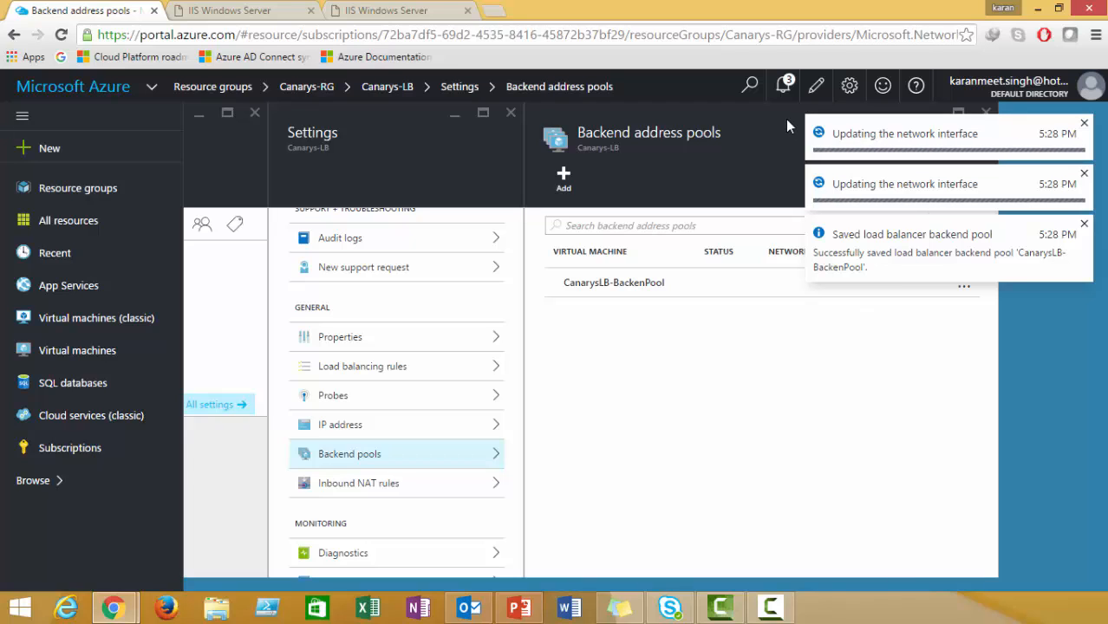
Open the notice that network interface vm1207 was updated for CanarysLB-BackenPool.
click(783, 86)
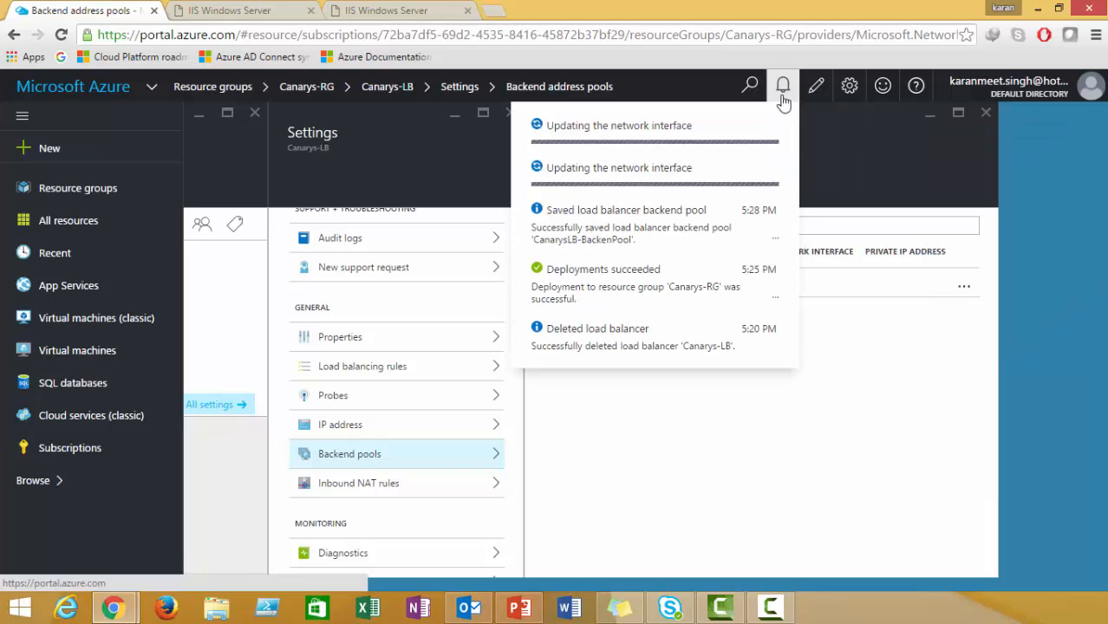
click(783, 97)
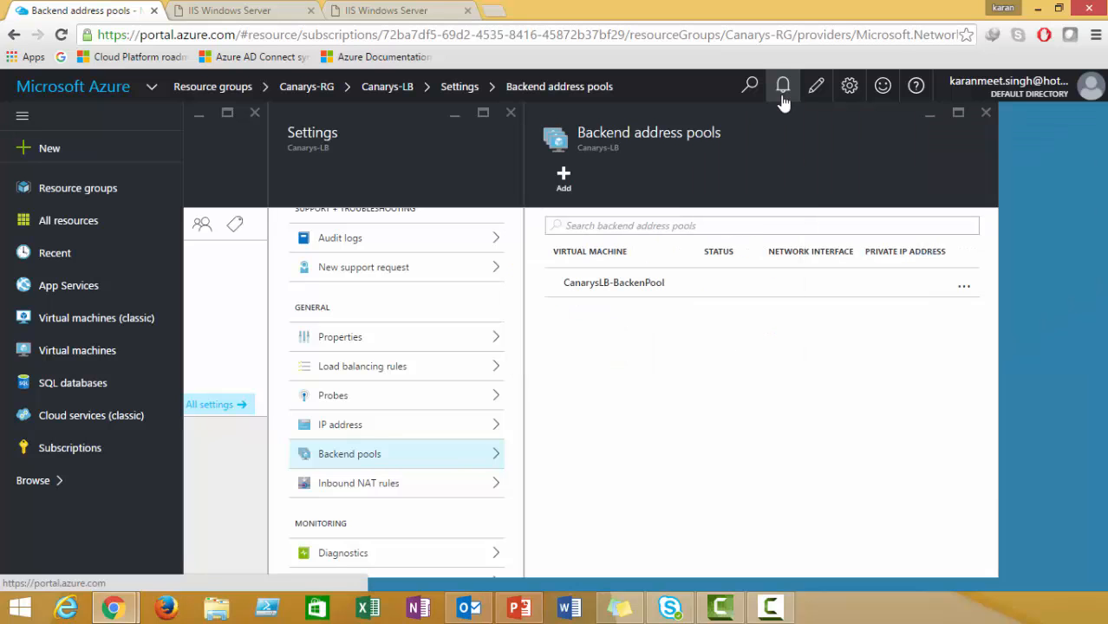
click(783, 92)
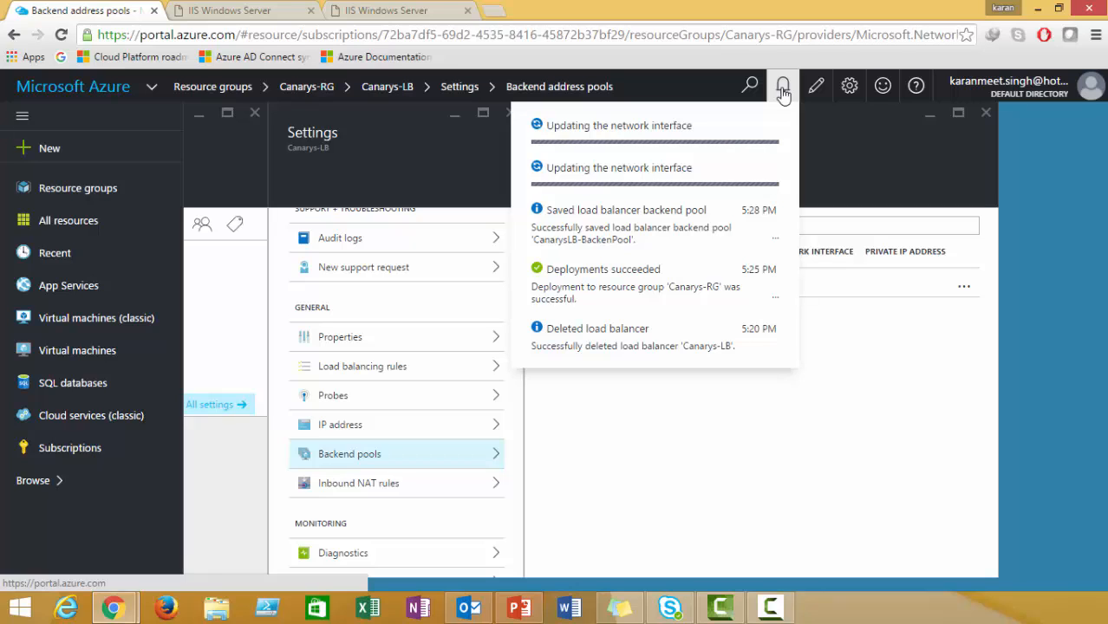
click(783, 93)
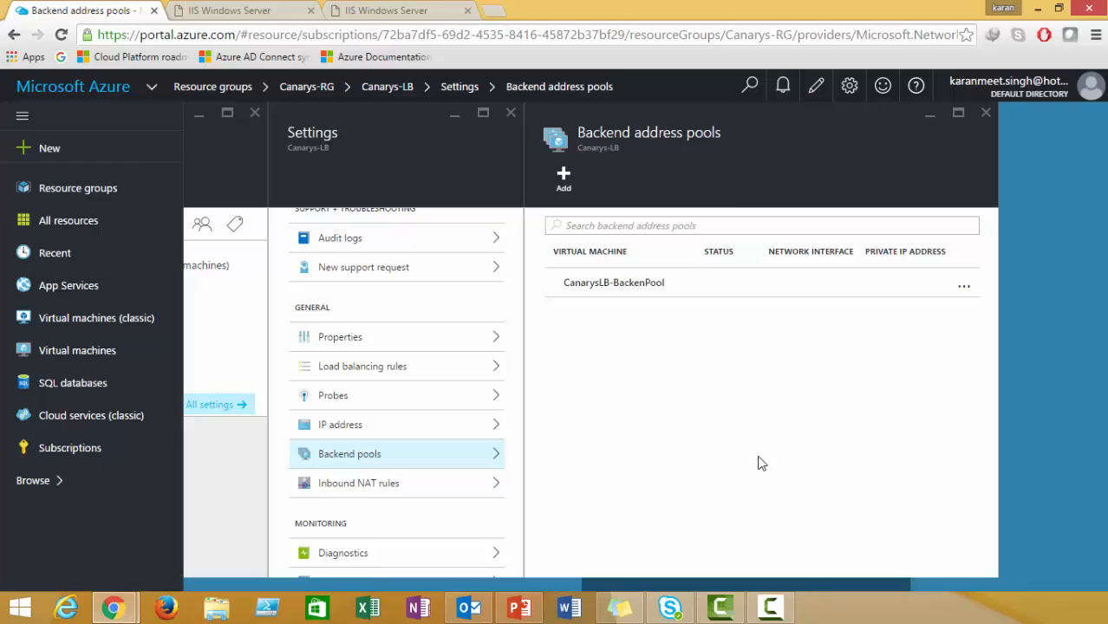
drag(809, 583, 791, 585)
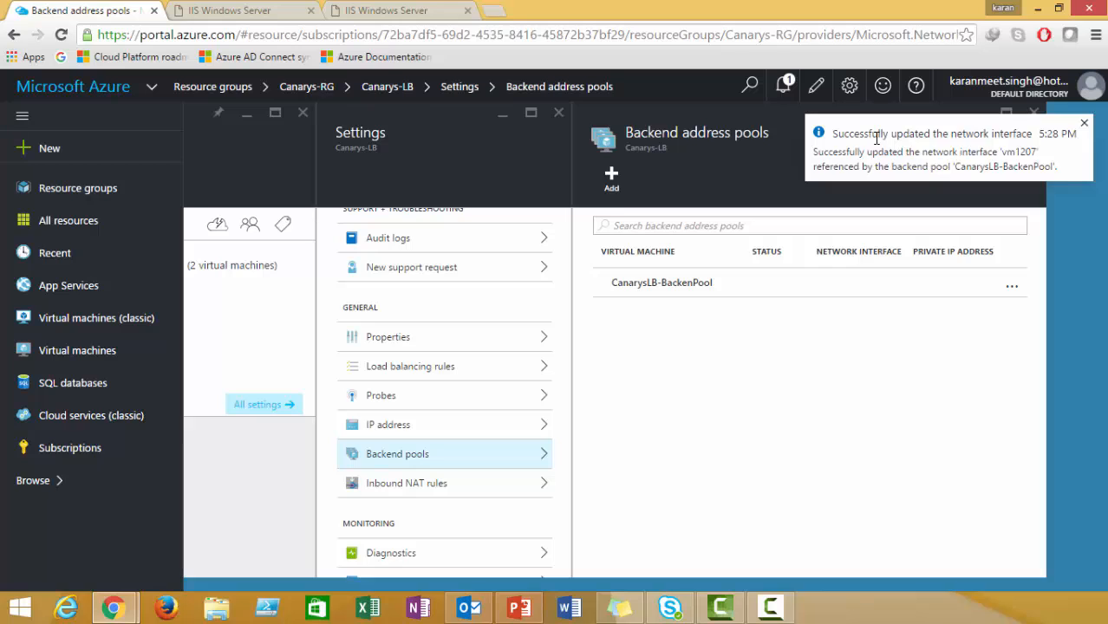
drag(832, 133, 1029, 134)
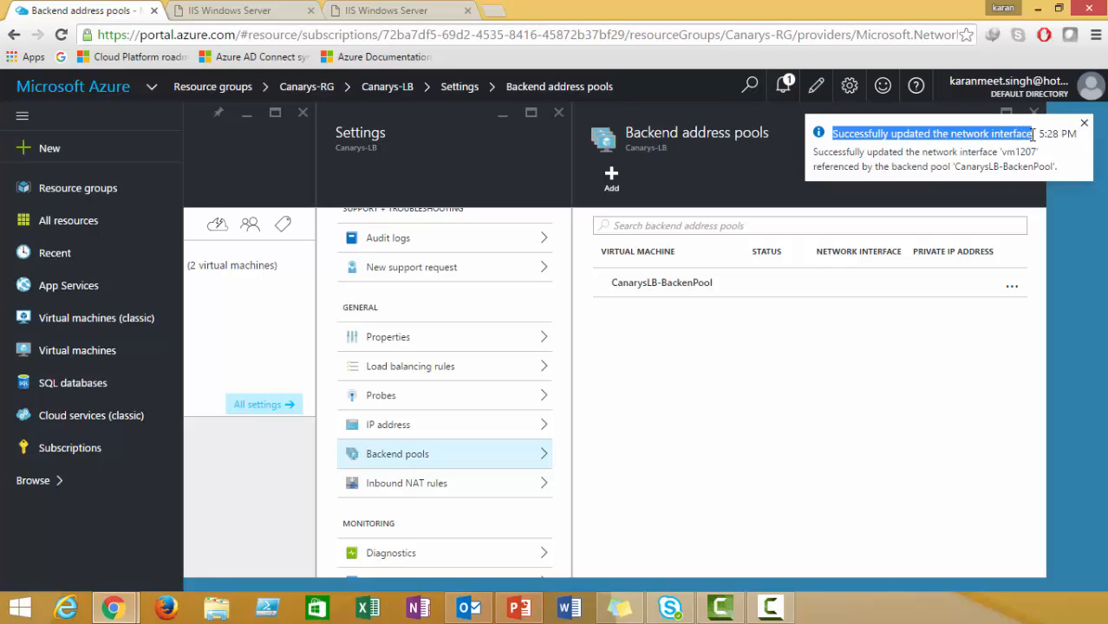
click(824, 139)
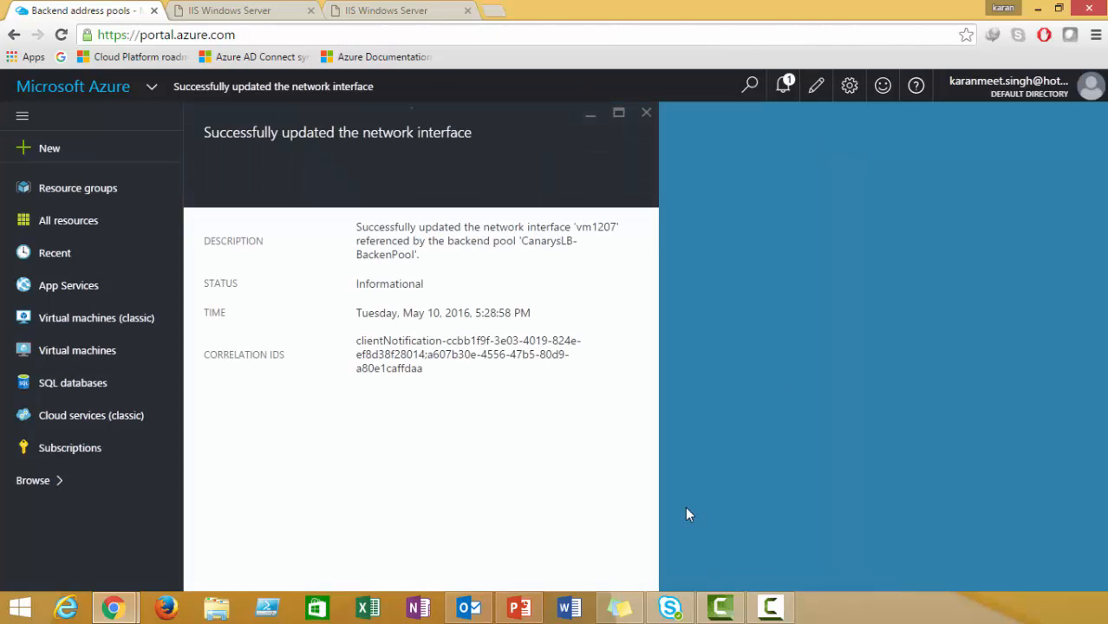
Reopen Canarys-LB via the 'load' service search and confirm its backend pool holds 2 VMs.
click(646, 113)
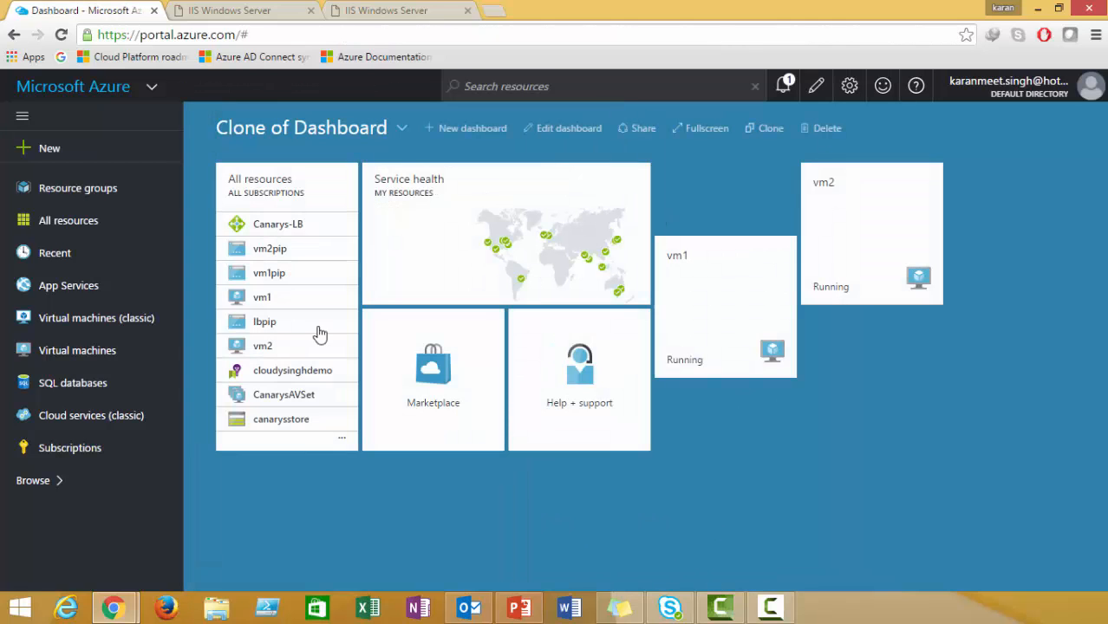
click(113, 482)
text(load)
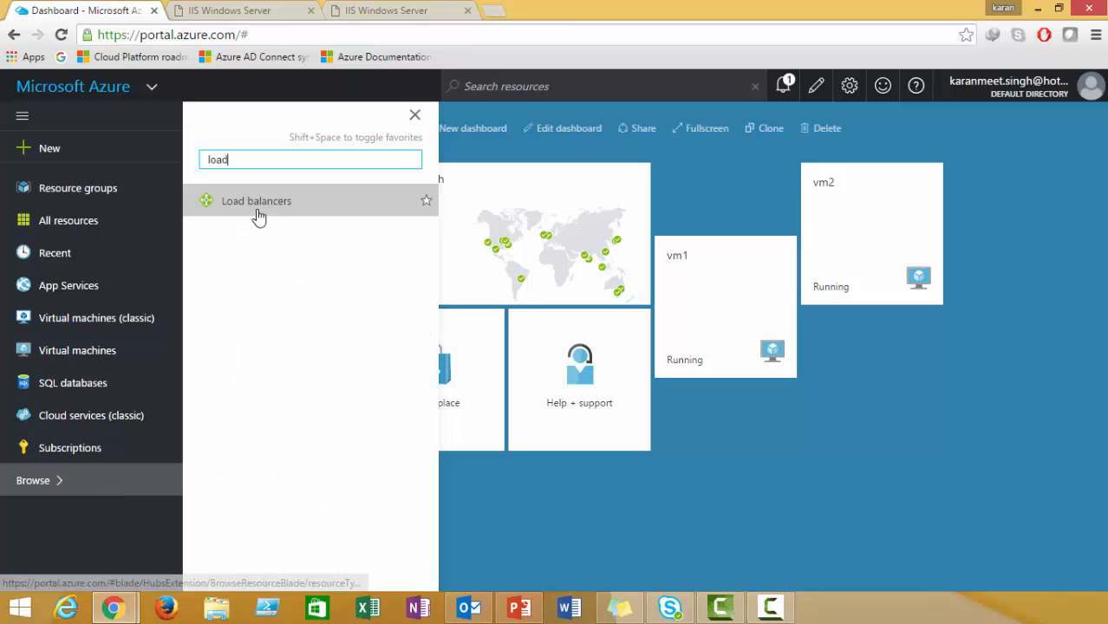
click(257, 202)
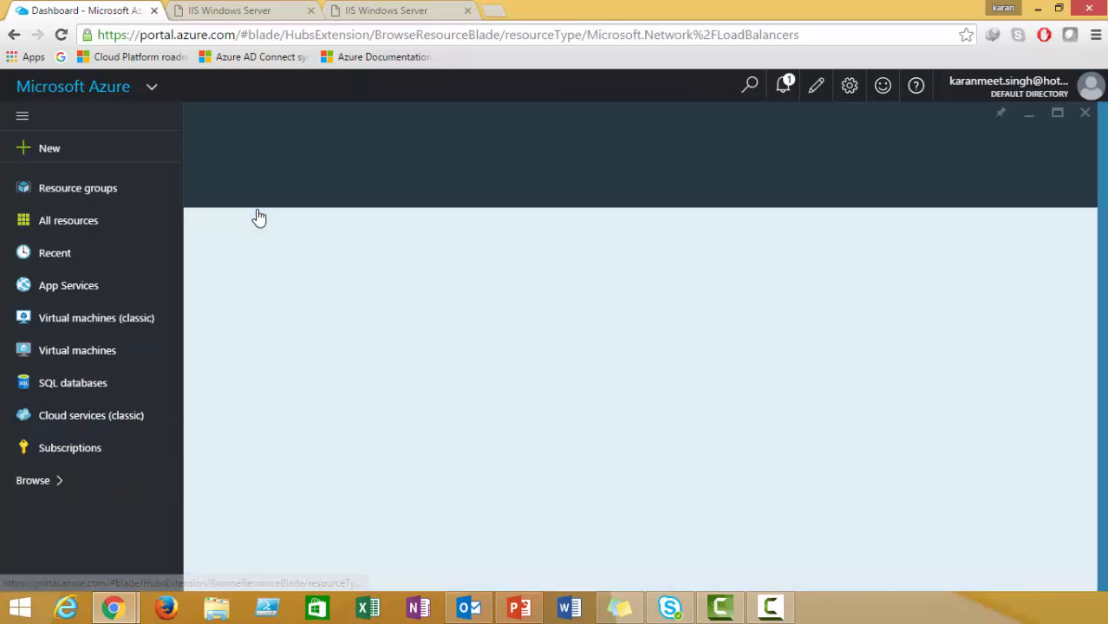
click(308, 322)
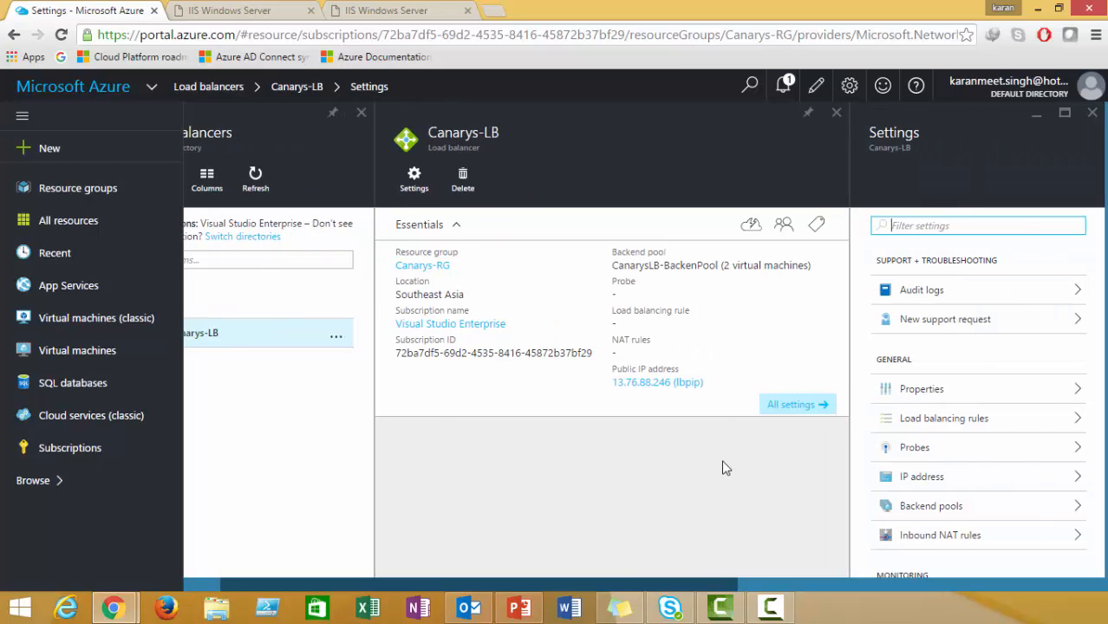
drag(723, 265, 814, 265)
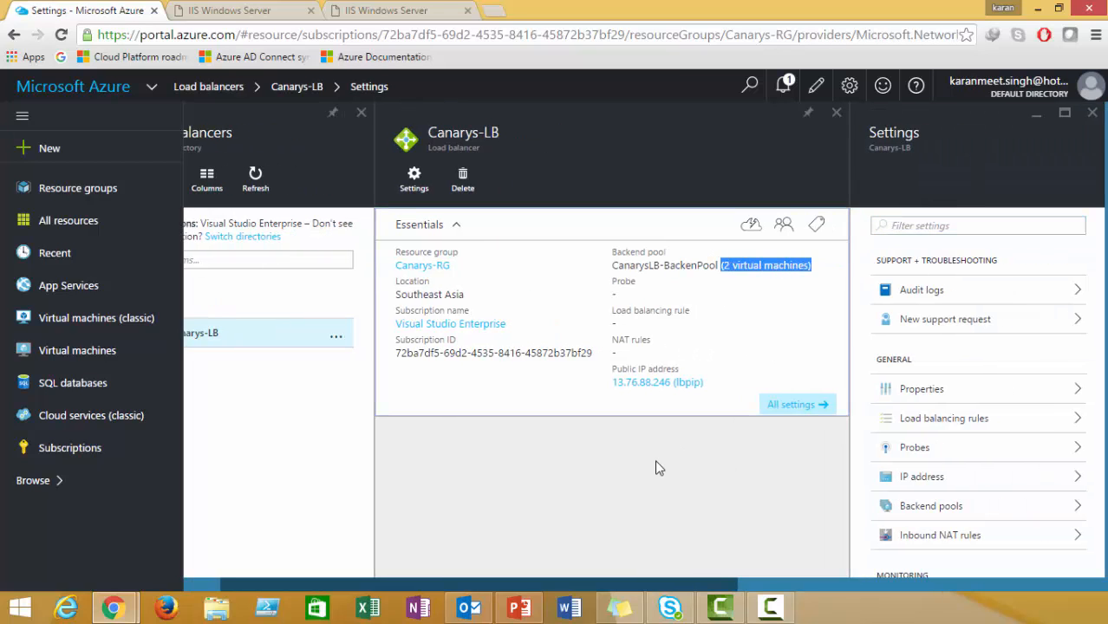
click(695, 279)
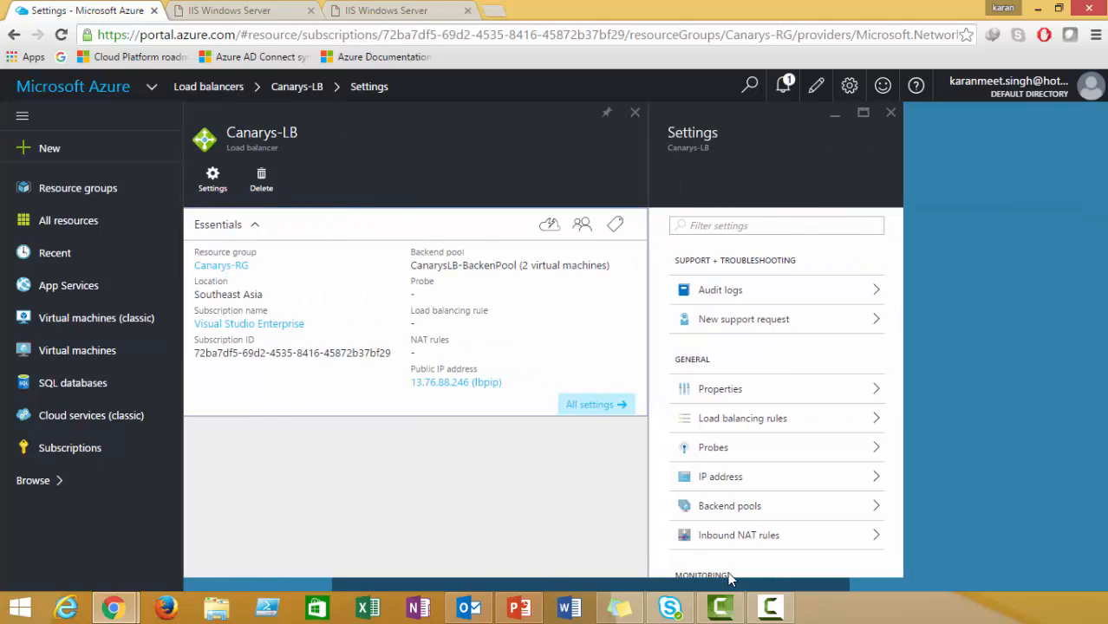
scroll(891, 381, down, 2)
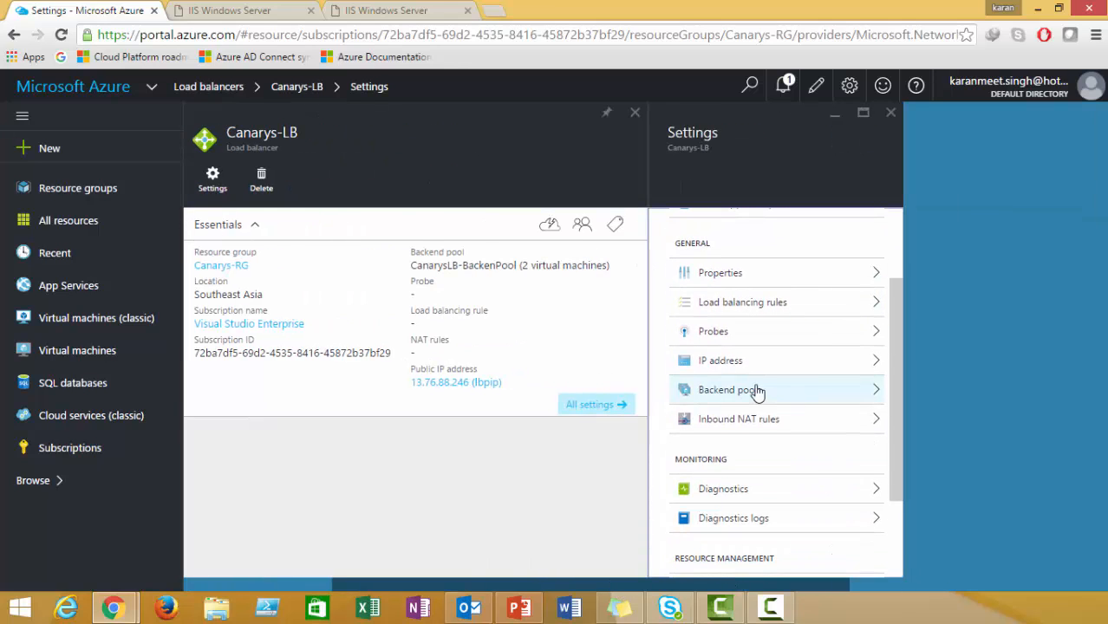
Add TCP health probe CanarysLB-Probe on port 80, interval 5 seconds, unhealthy threshold 2.
click(739, 338)
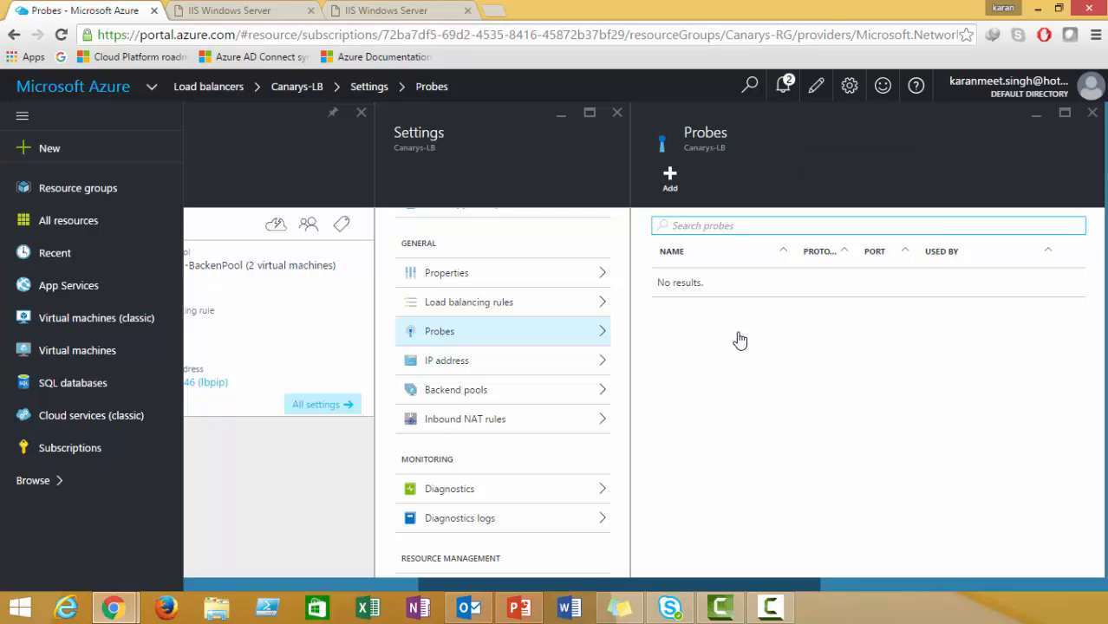
click(684, 197)
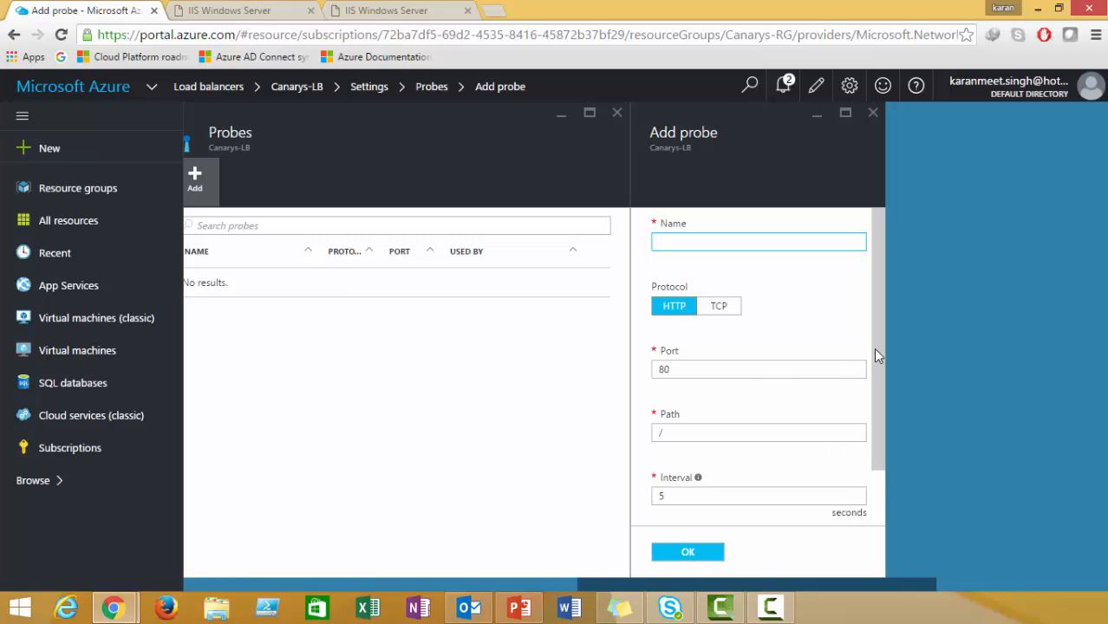
click(727, 312)
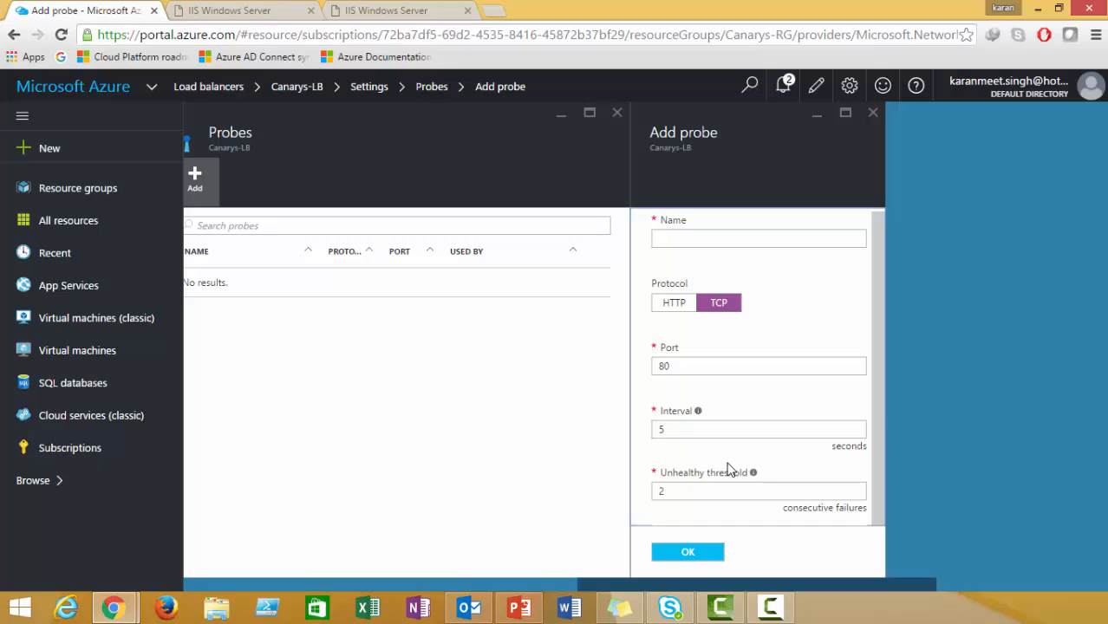
scroll(874, 390, up, 1)
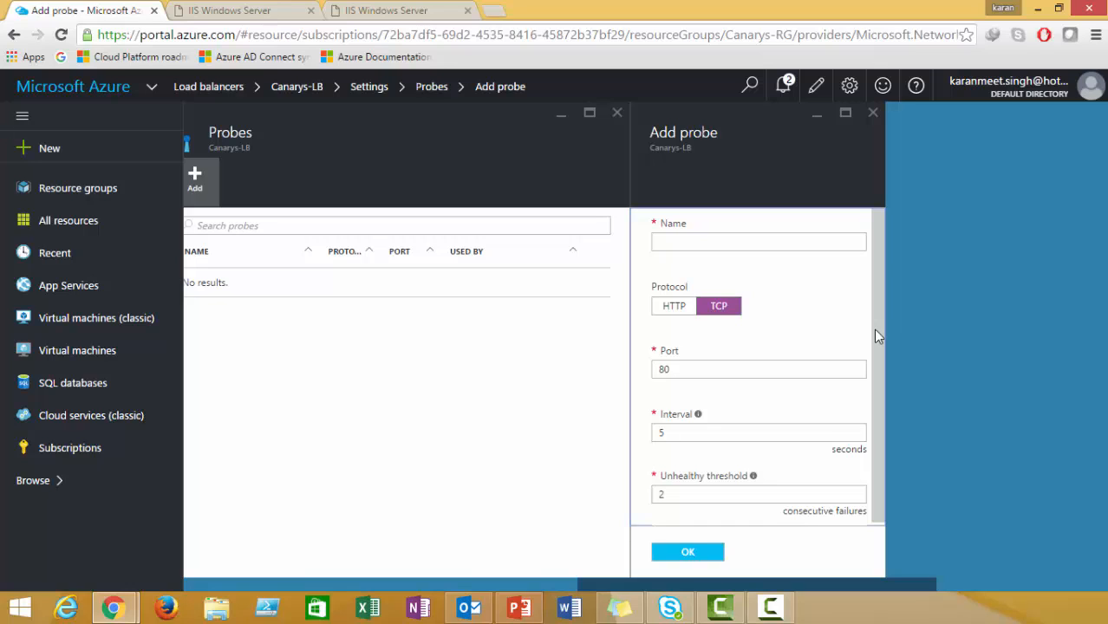
click(727, 240)
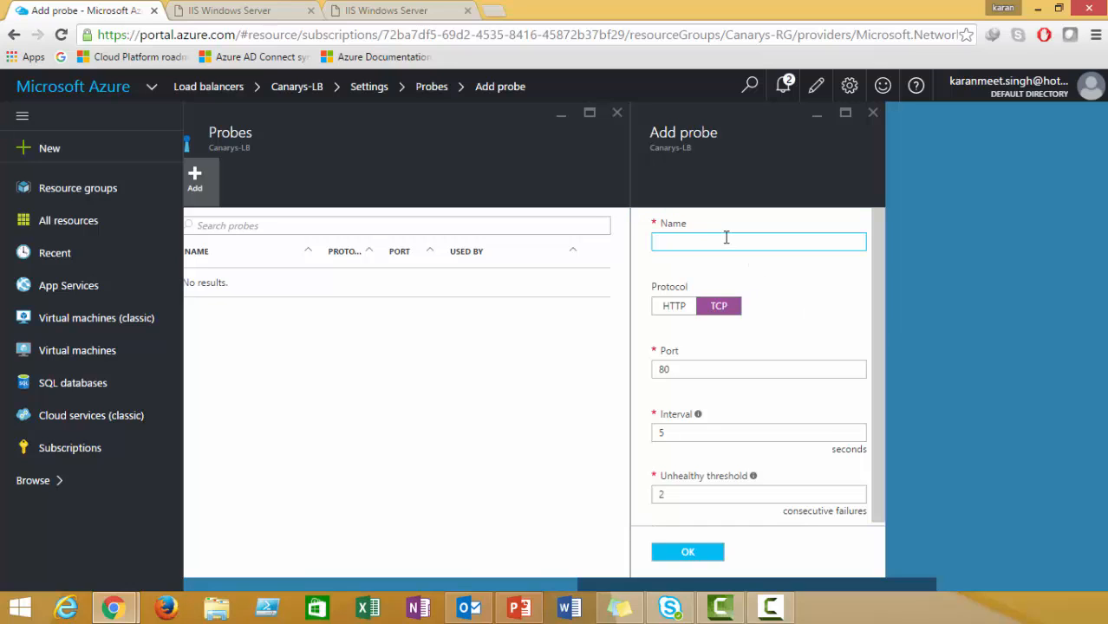
text(CanarysLB-Probe)
click(715, 370)
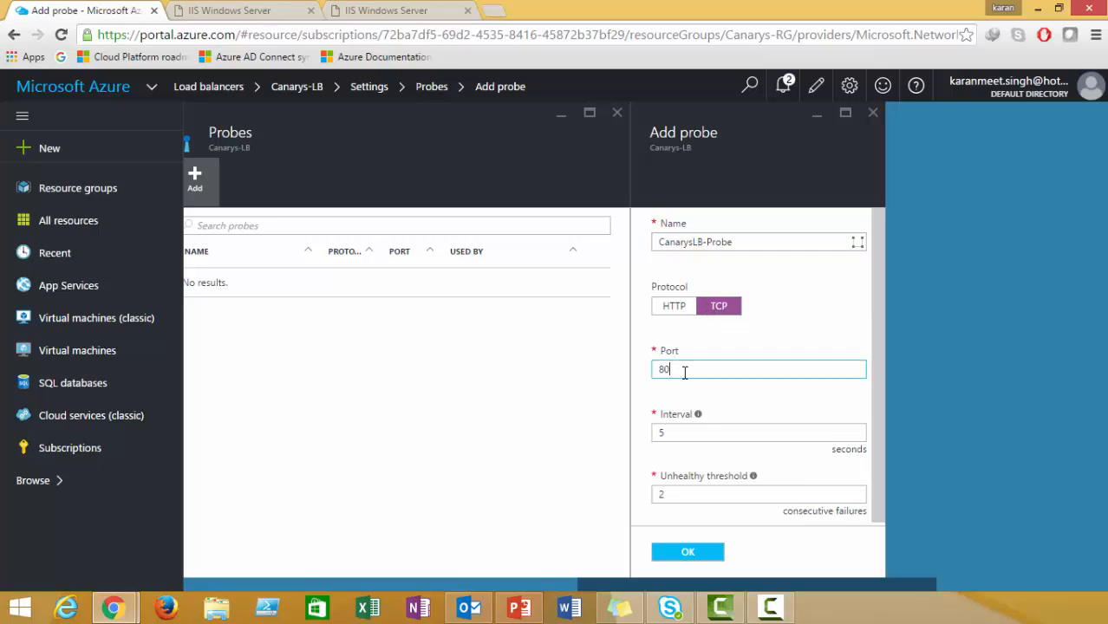
click(873, 390)
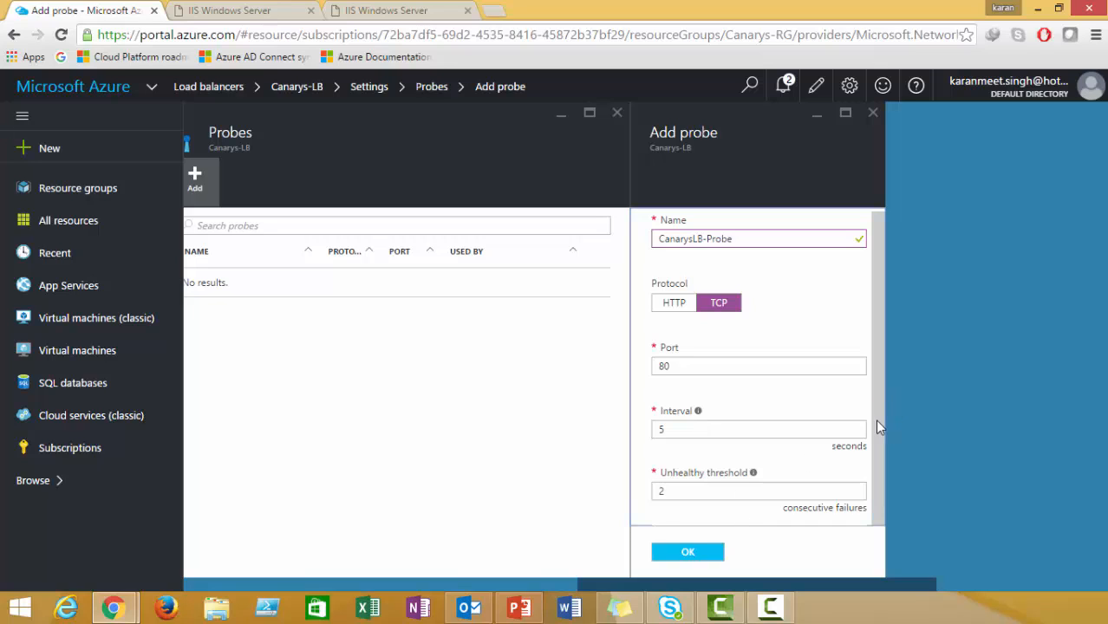
click(692, 491)
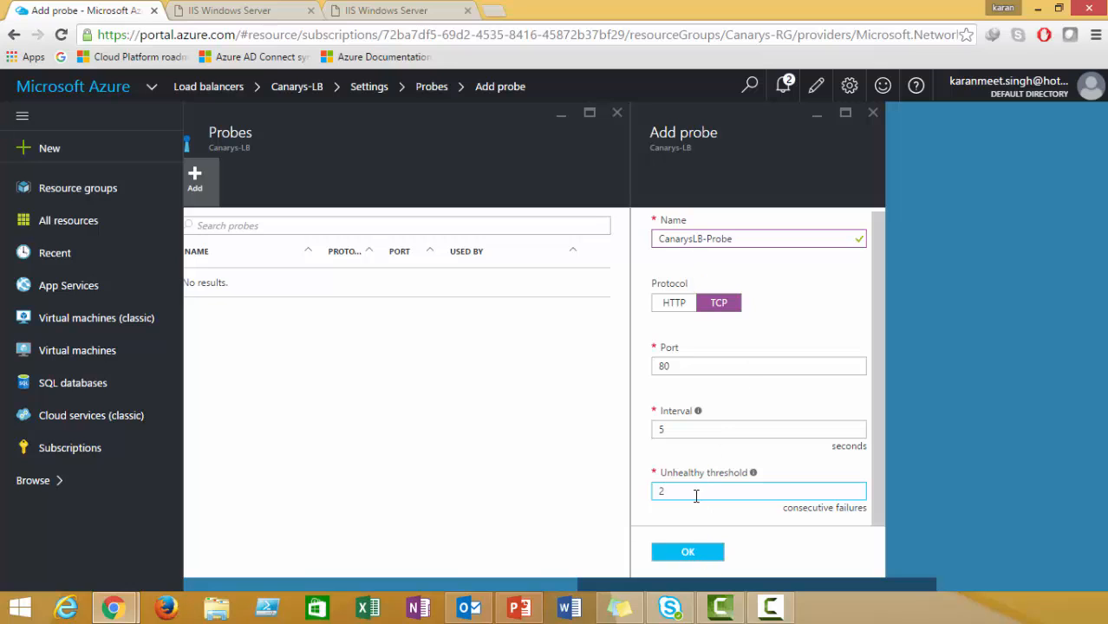
click(702, 555)
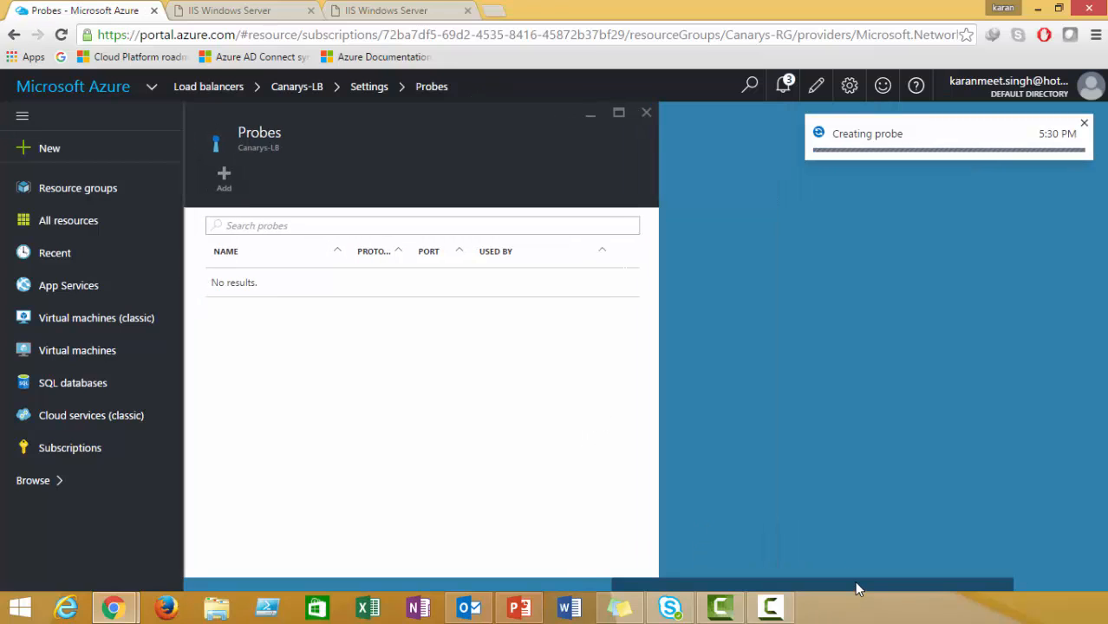
Track the probe creation in notifications, refreshing the Probes blade once.
drag(854, 581, 813, 582)
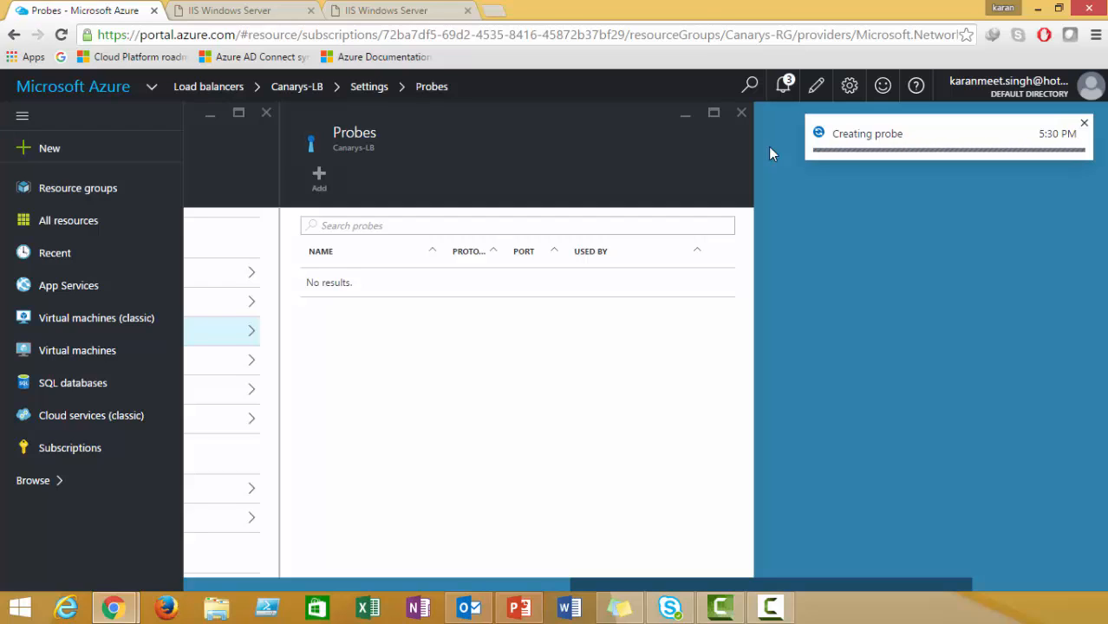
click(783, 89)
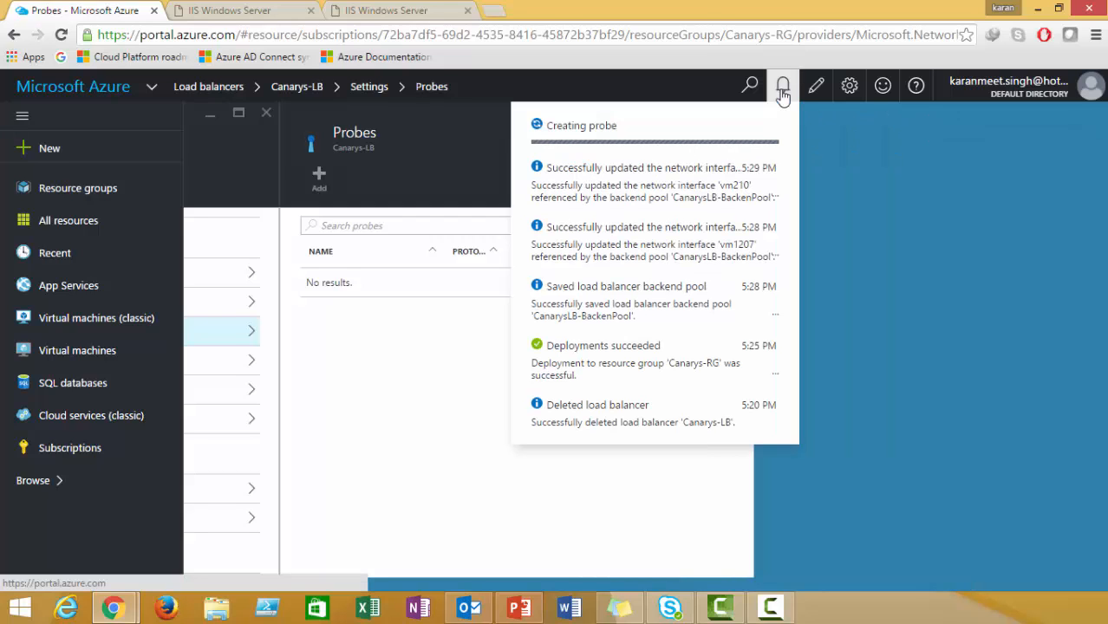
click(783, 91)
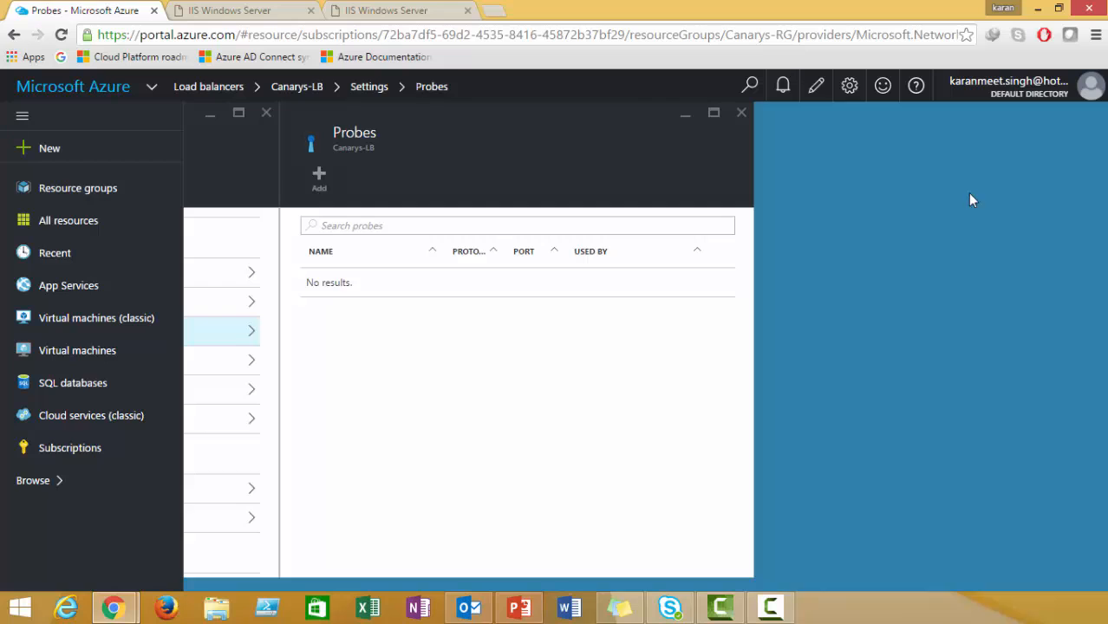
click(742, 113)
click(319, 338)
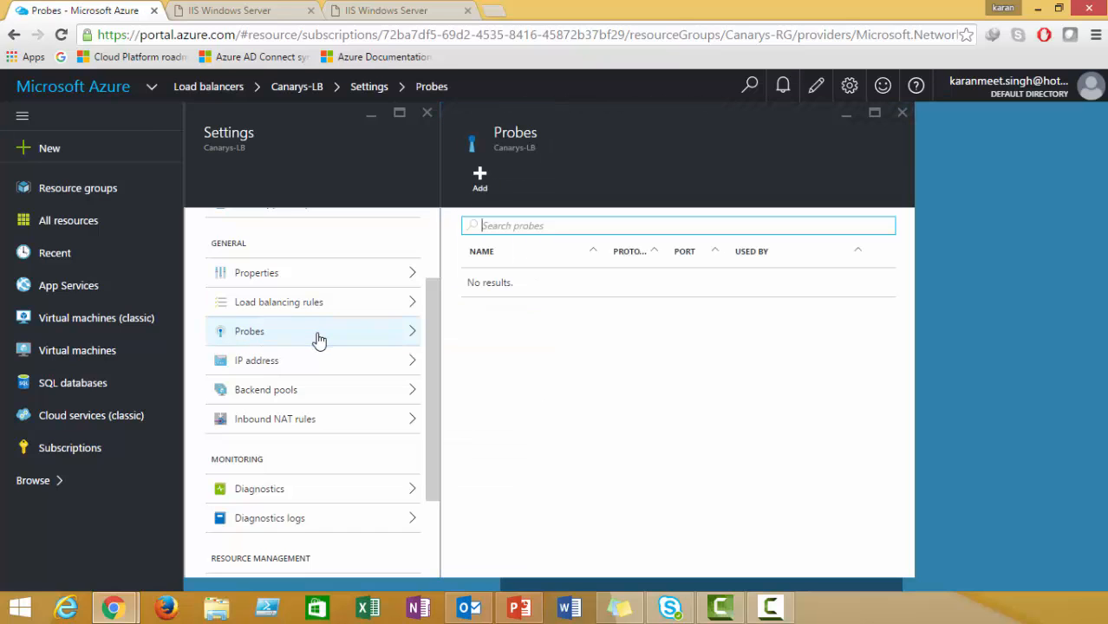
click(783, 89)
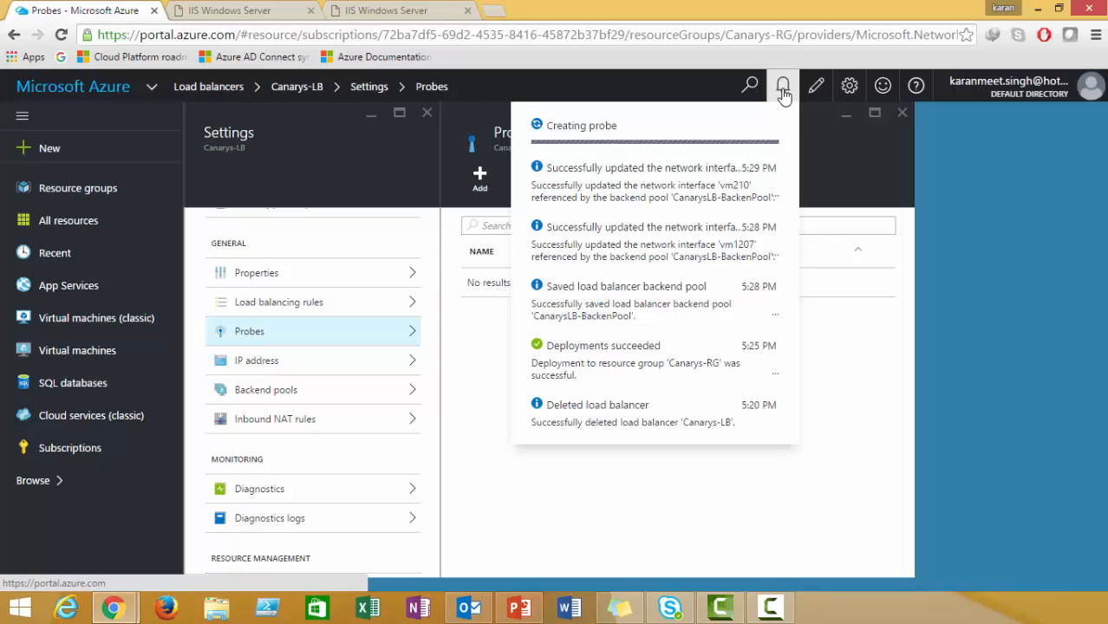
click(783, 89)
click(783, 90)
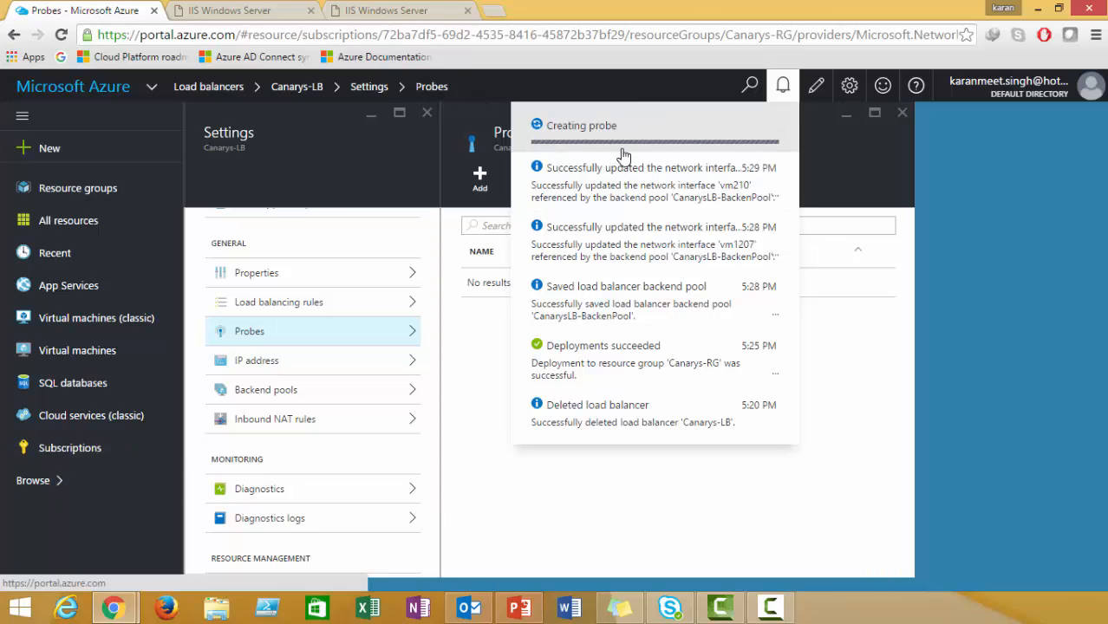
click(783, 91)
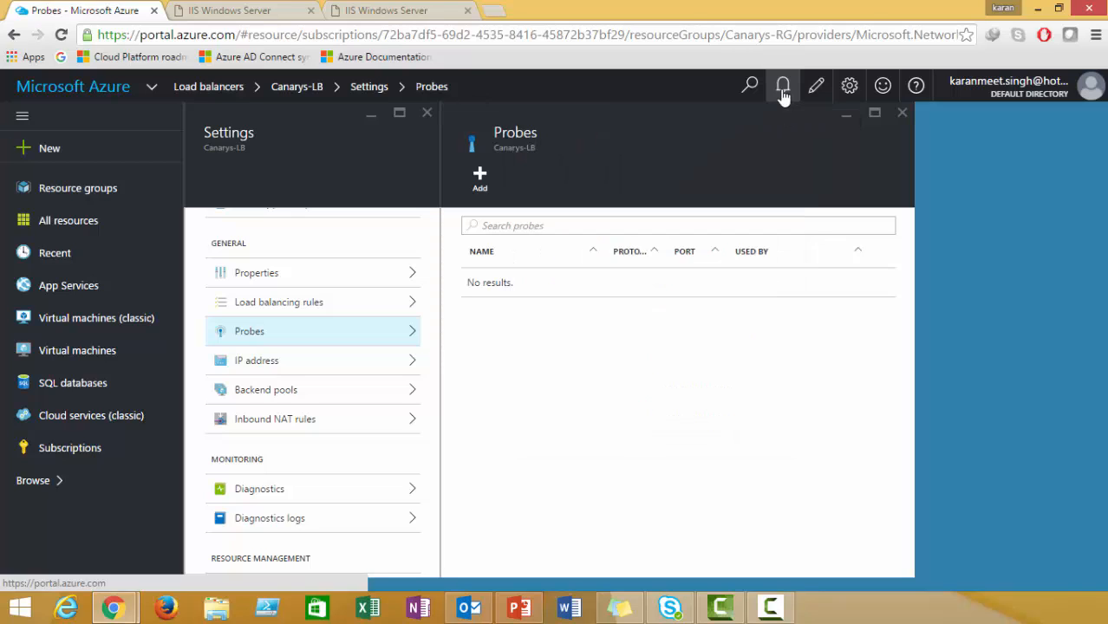
Refresh the Probes list again and recheck notifications until CanarysLB-Probe is created.
click(902, 113)
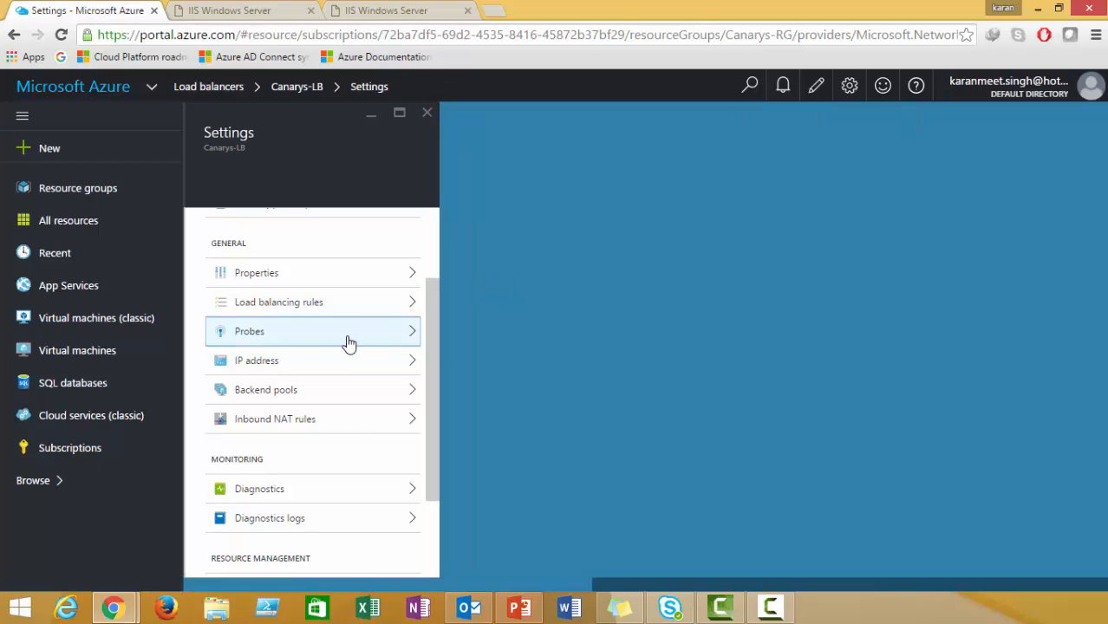
click(347, 342)
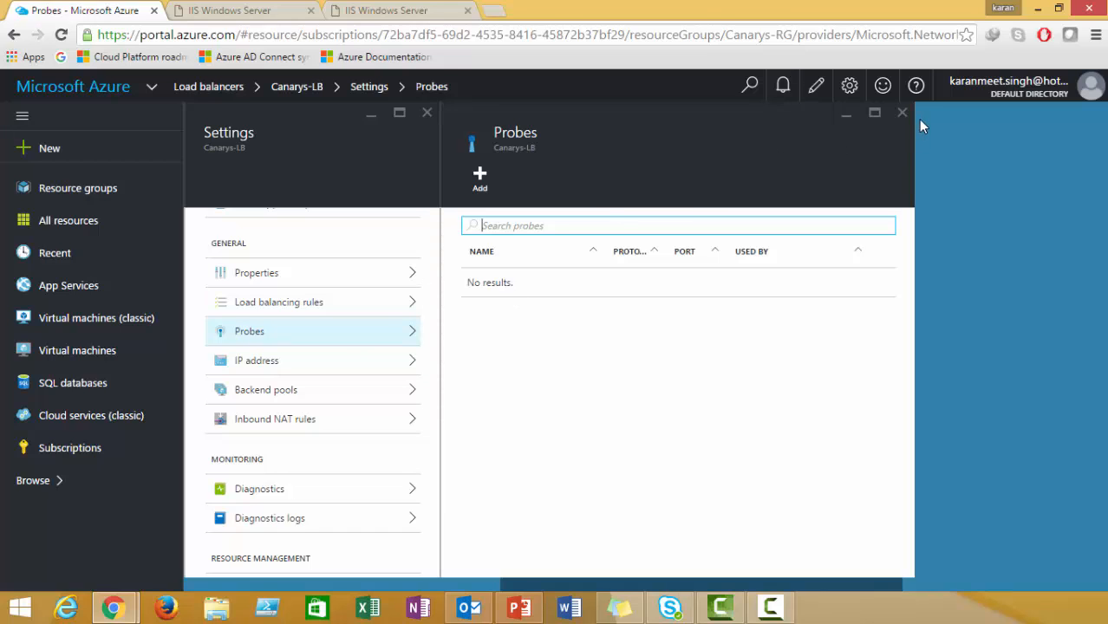
click(783, 88)
click(783, 87)
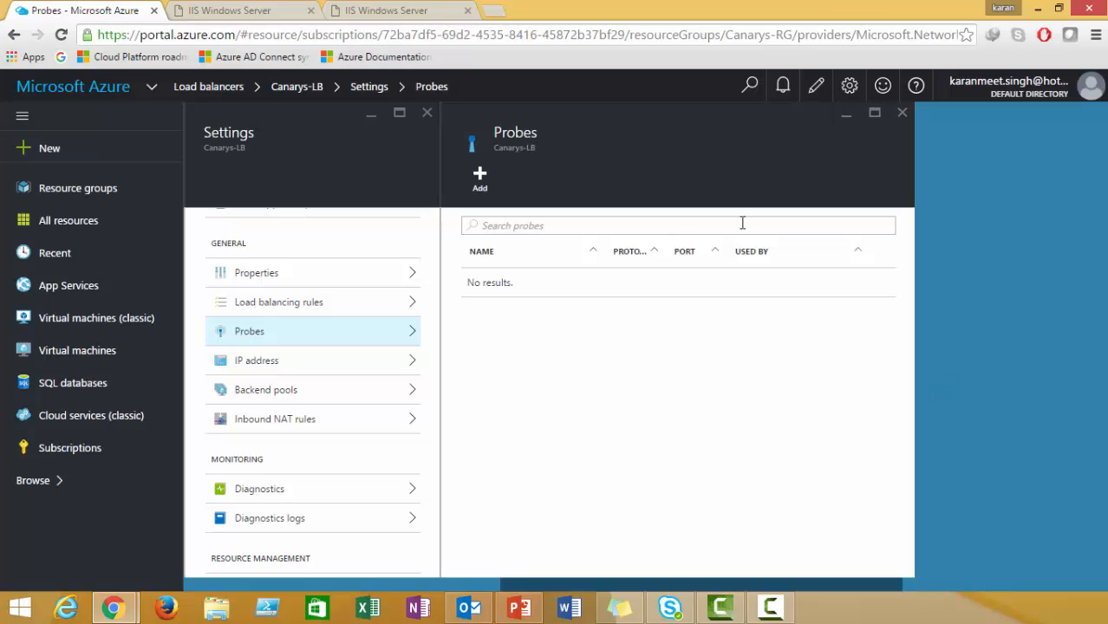
click(781, 86)
click(781, 86)
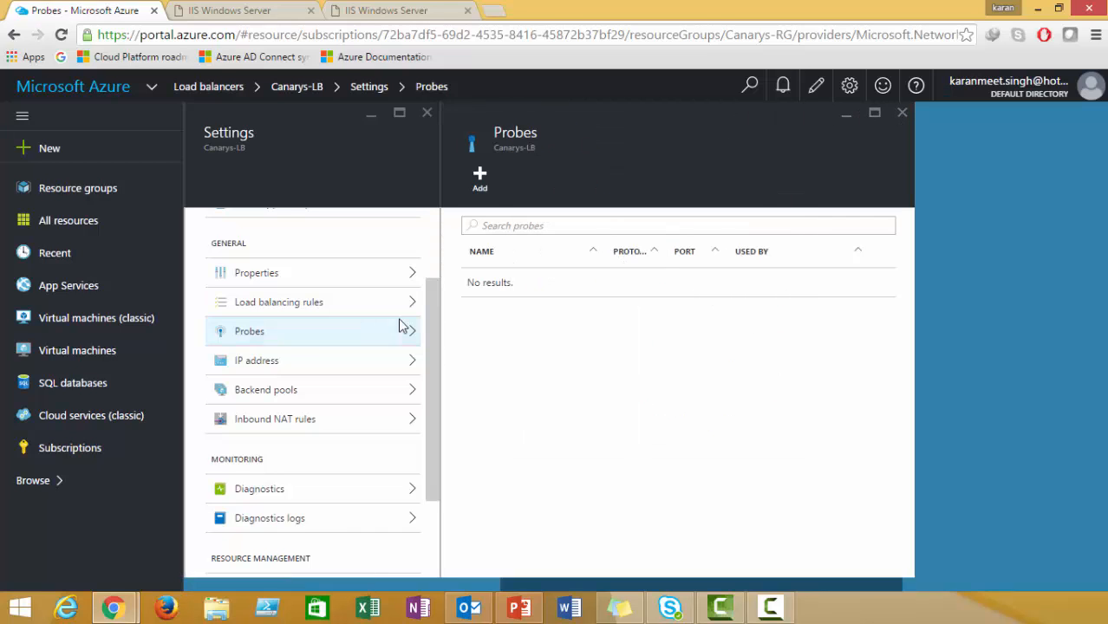
drag(430, 335, 432, 267)
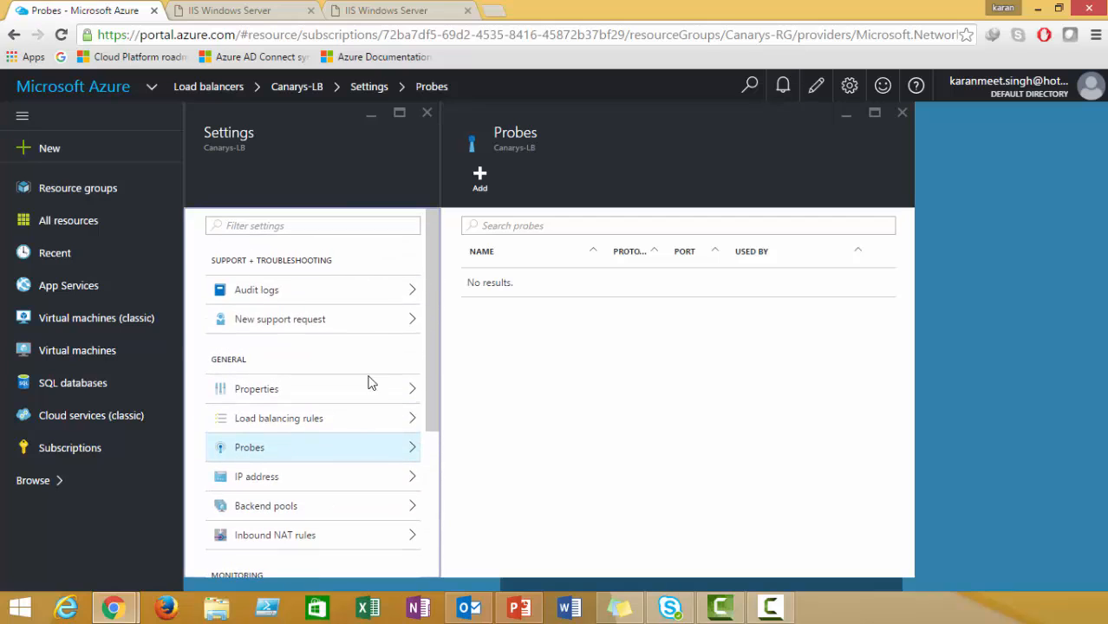
click(782, 87)
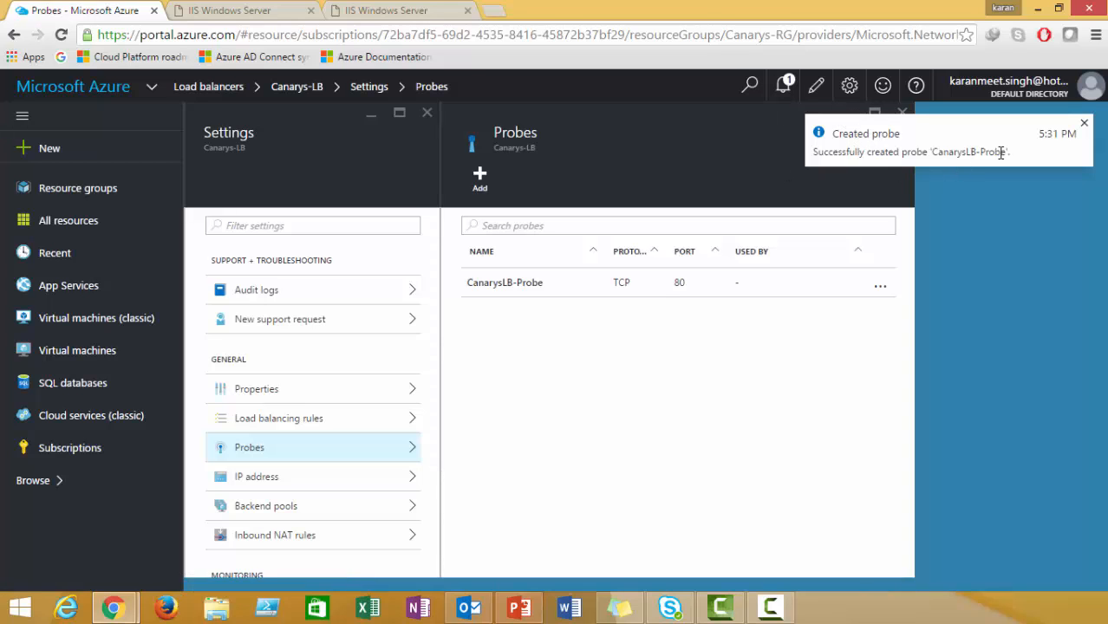
Inspect CanarysLB-Probe's TCP port 80 details, then close them.
click(475, 289)
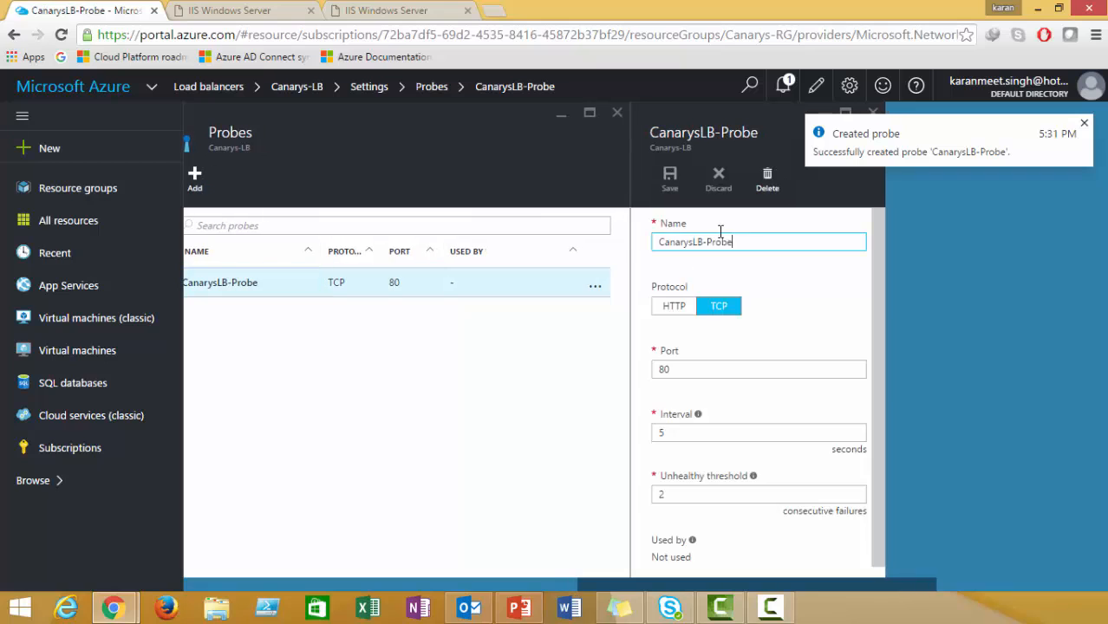
click(1083, 124)
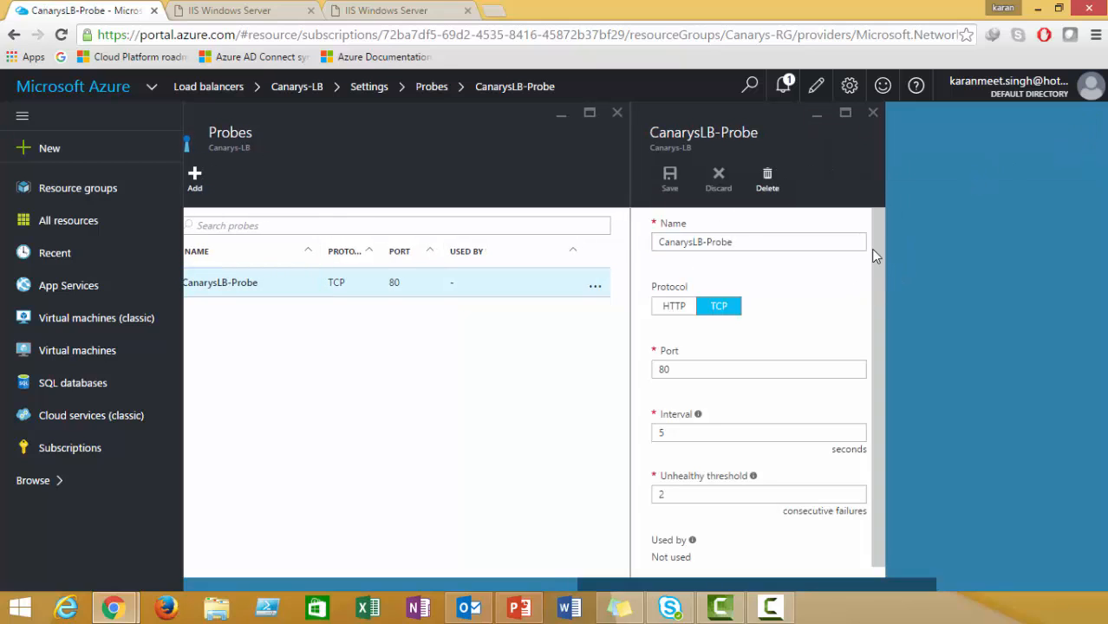
click(873, 114)
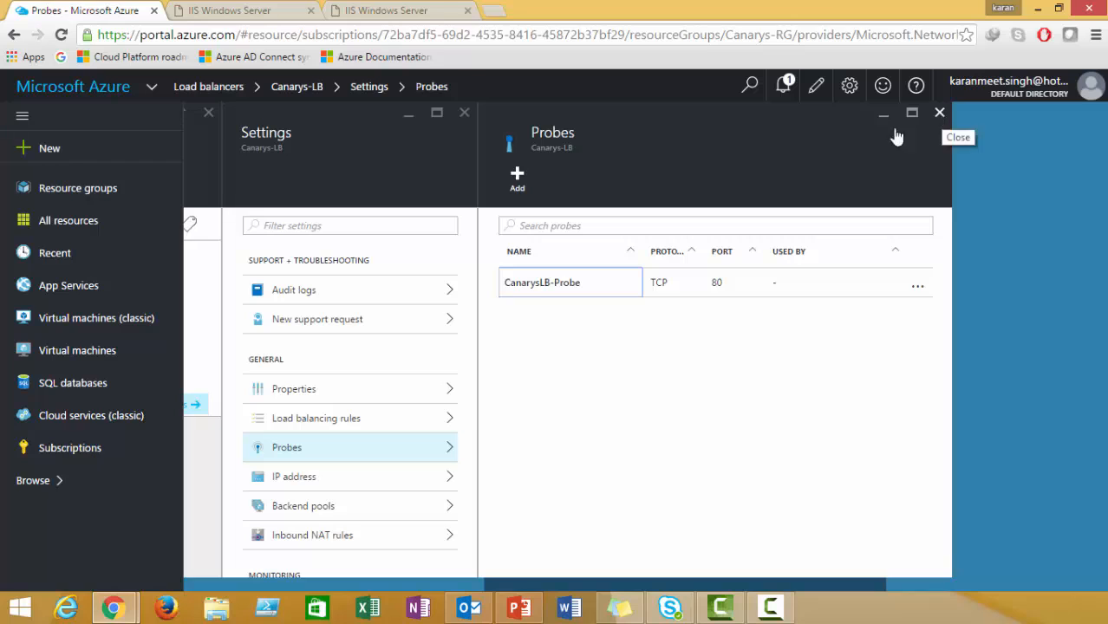
Start a load balancing rule named CanarysLB-Rule, keeping TCP port 80 to 80.
click(329, 419)
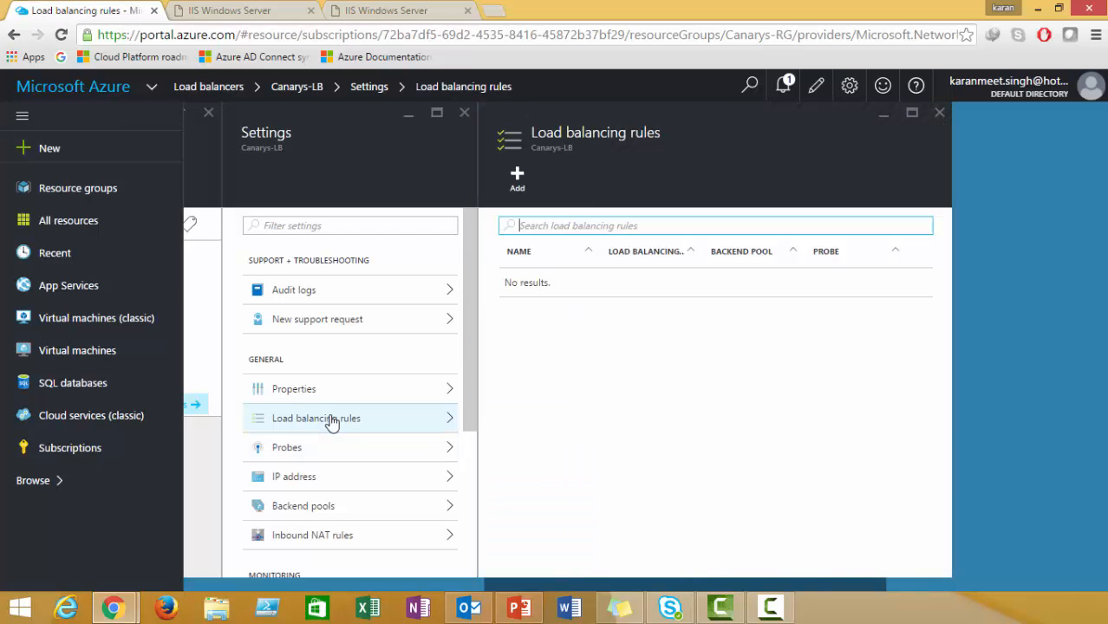
click(517, 180)
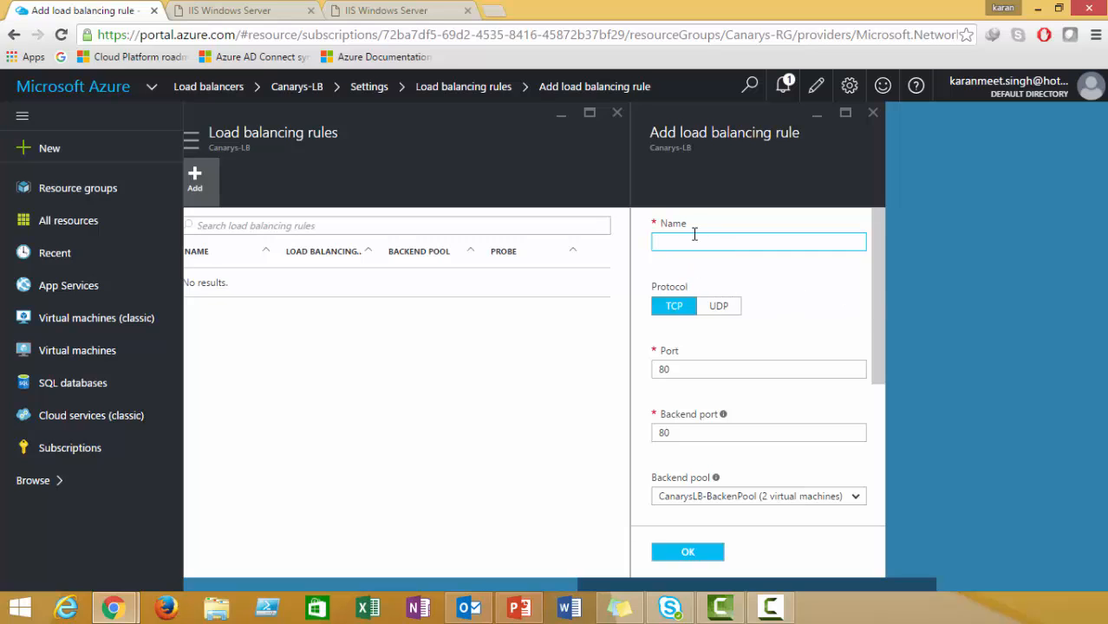
text(CanarysLB-Rule)
drag(880, 314, 881, 332)
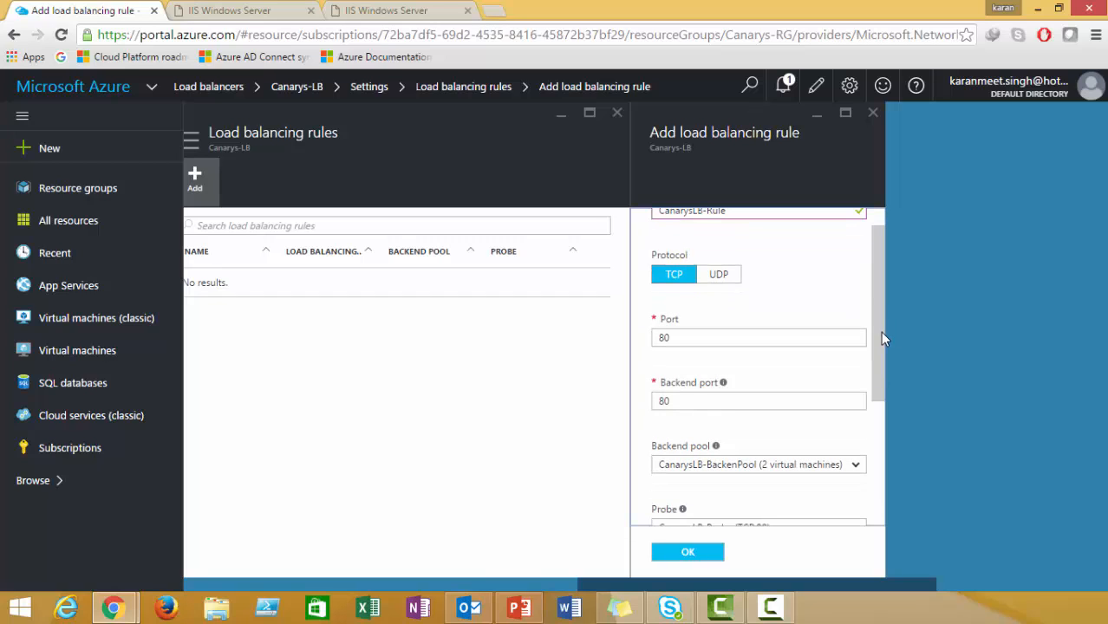
scroll(880, 337, down, 2)
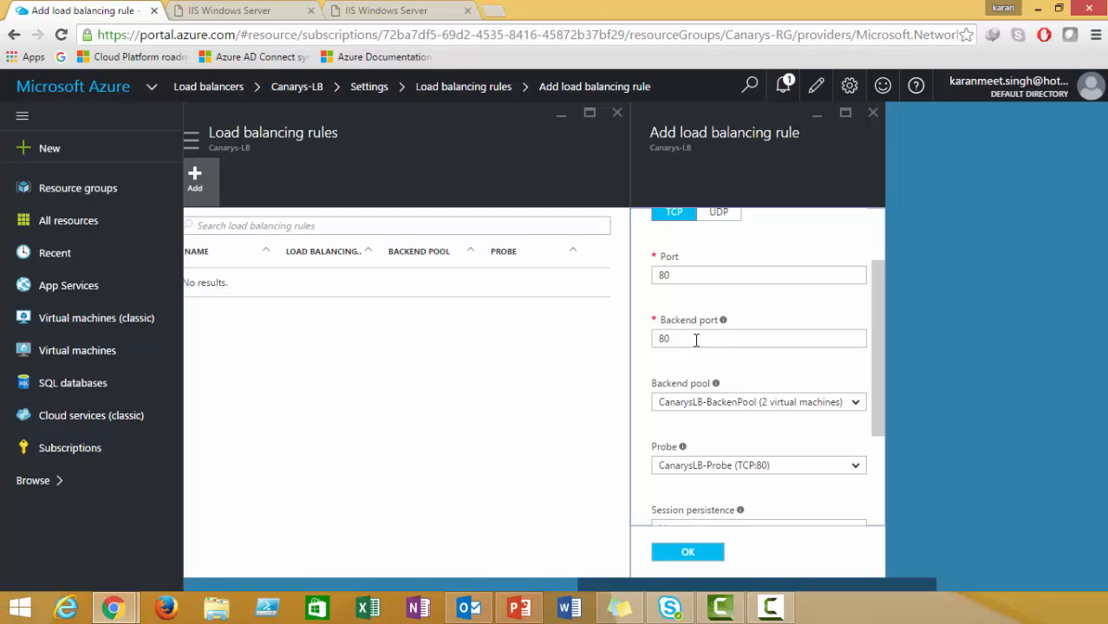
Use CanarysLB-BackenPool and CanarysLB-Probe, leave session persistence None, and submit the rule.
click(848, 404)
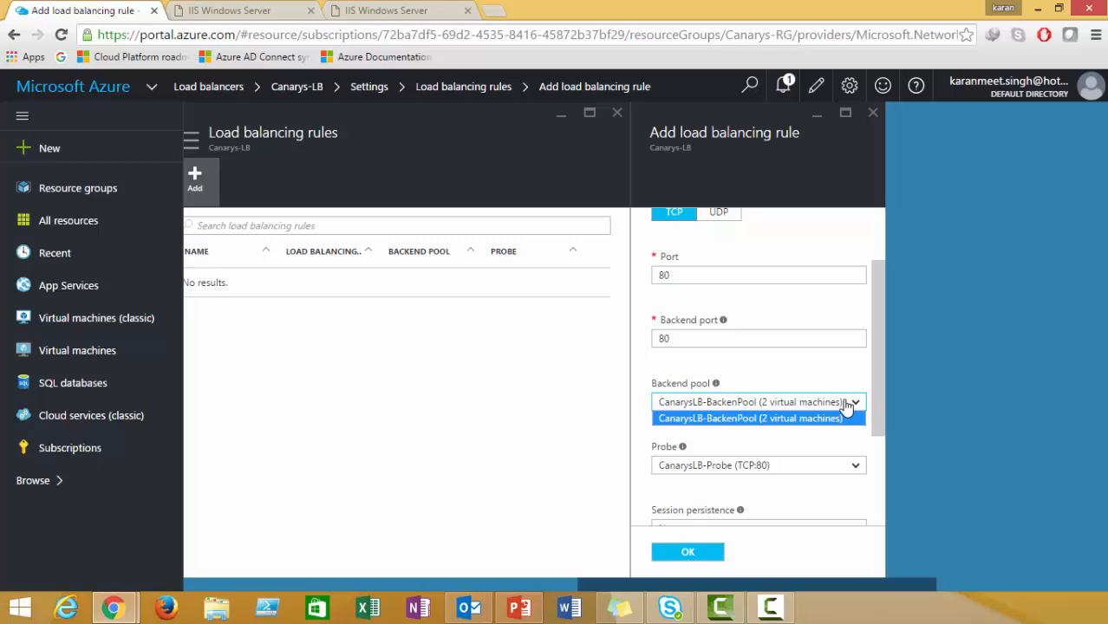
drag(877, 349, 880, 419)
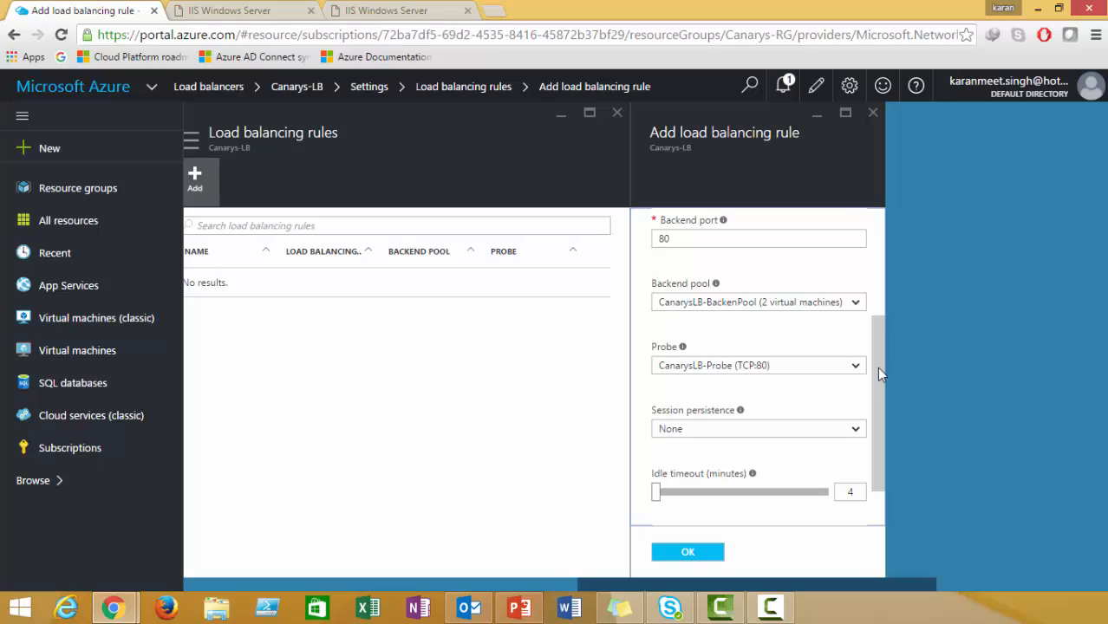
drag(876, 367, 878, 396)
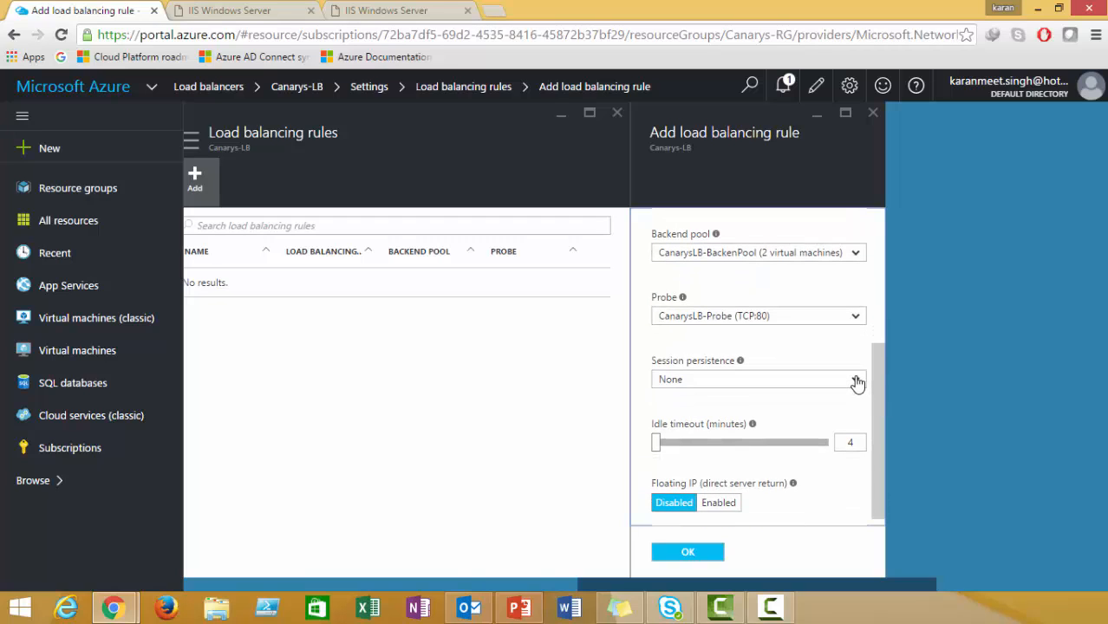
click(857, 383)
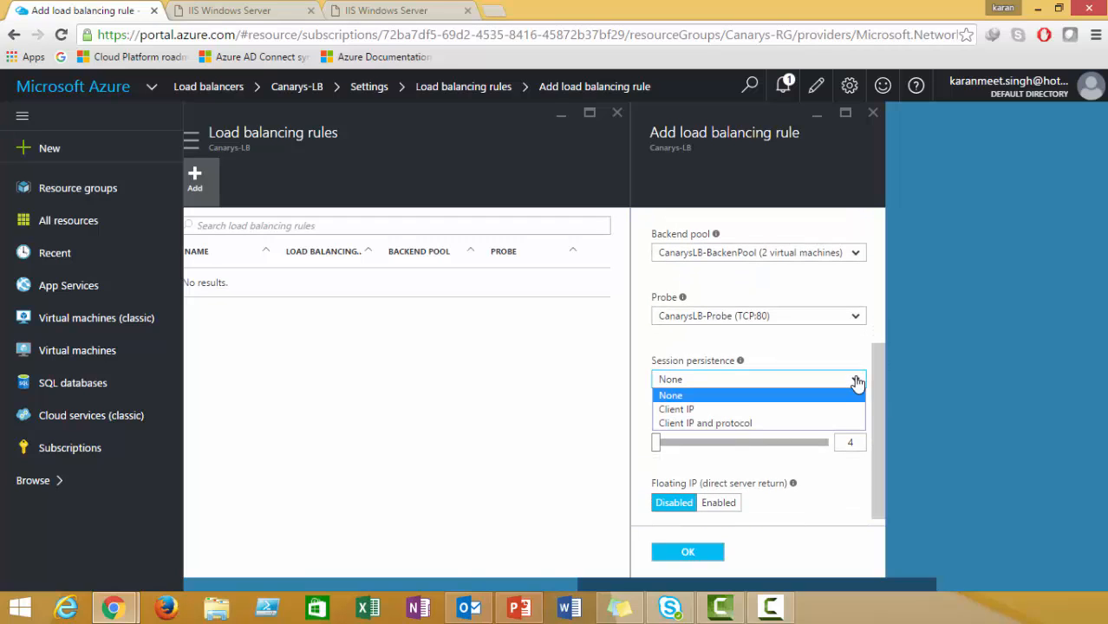
click(791, 396)
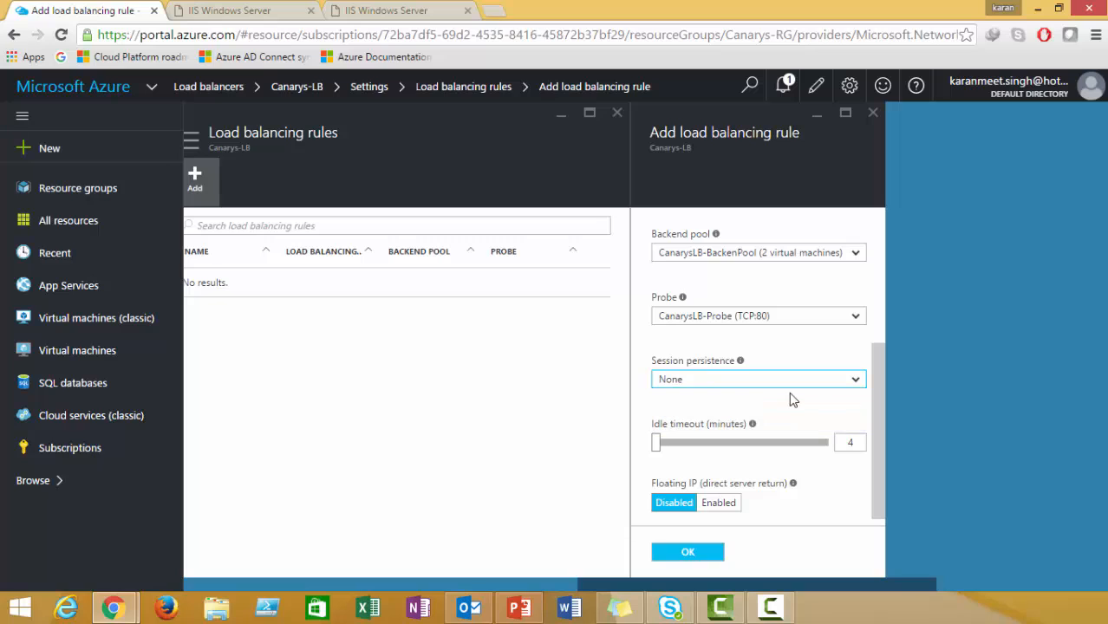
click(855, 384)
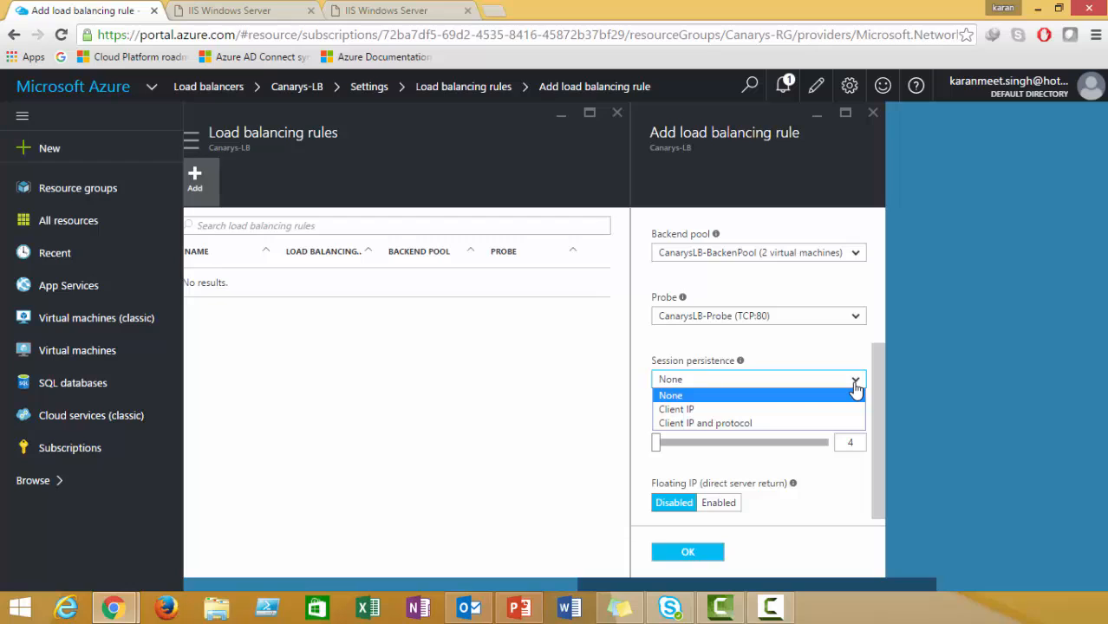
click(855, 385)
click(855, 385)
click(855, 384)
drag(880, 401, 874, 437)
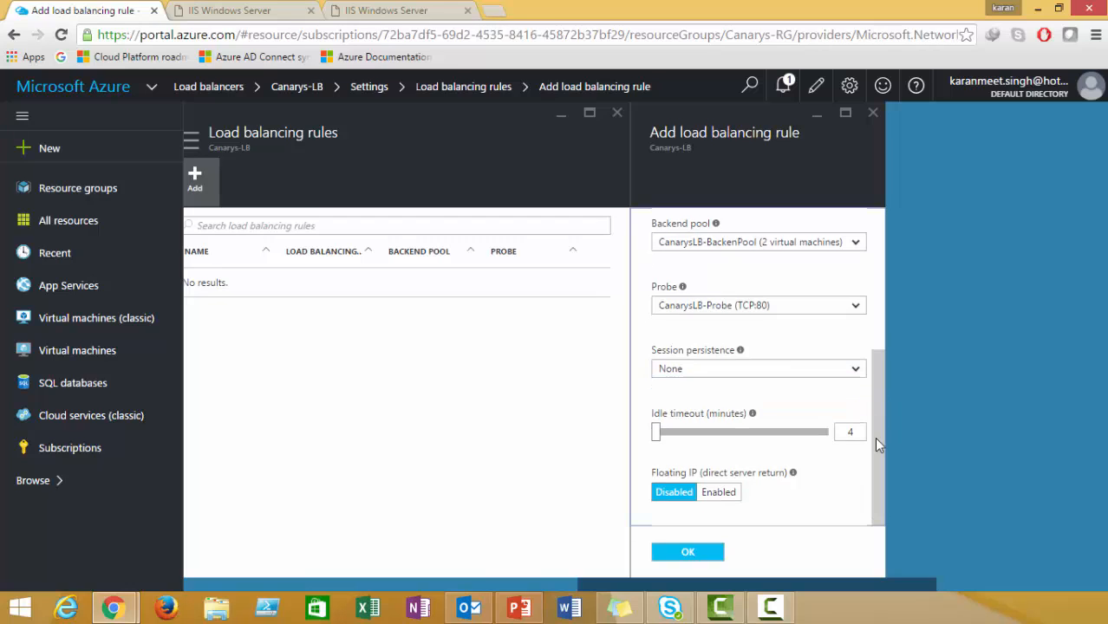
click(702, 559)
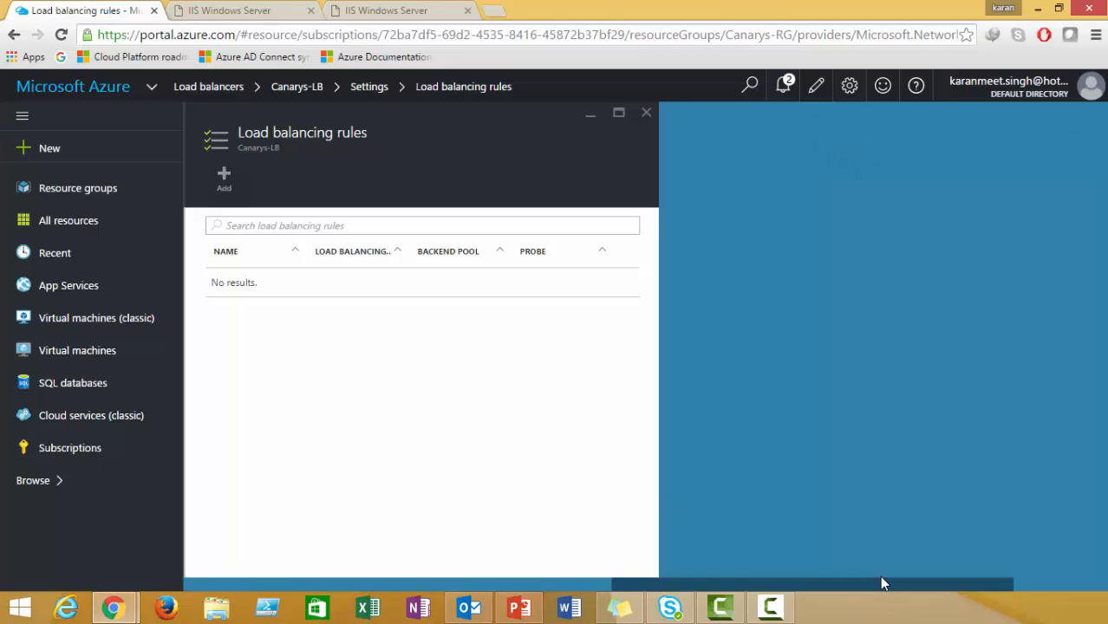
Check the notifications several times for CanarysLB-Rule's save progress, briefly viewing the rule's settings.
drag(877, 589, 774, 581)
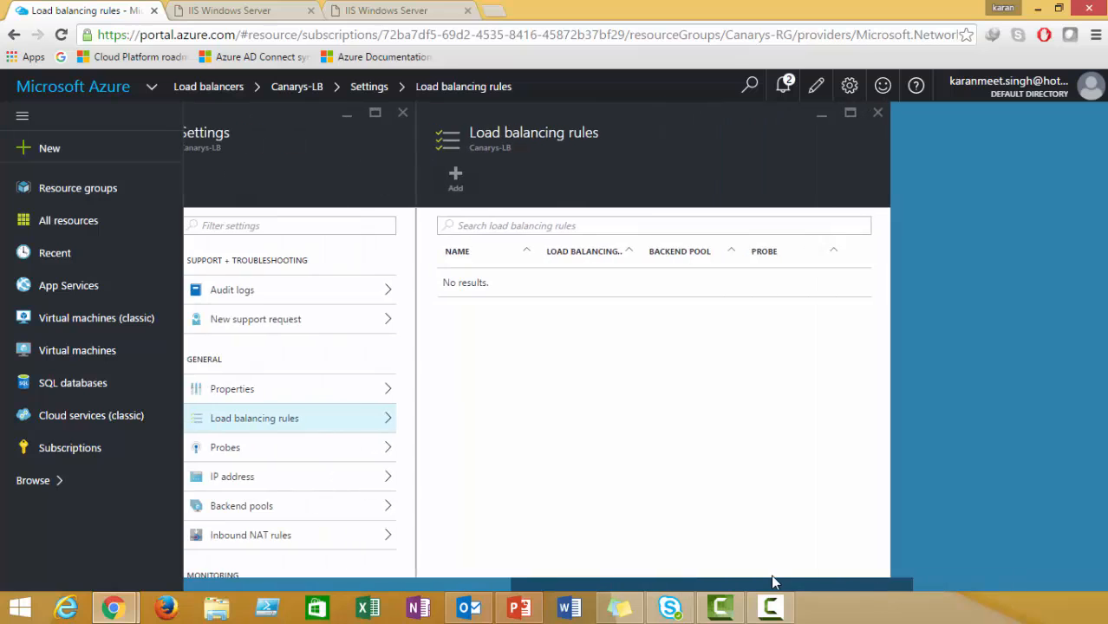
click(782, 88)
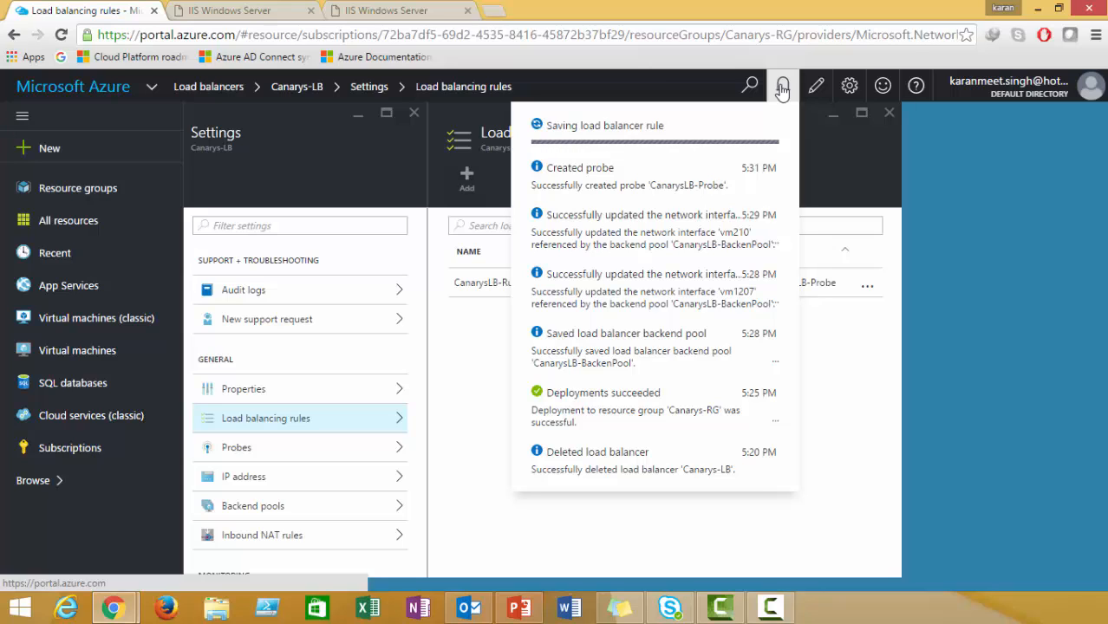
click(782, 89)
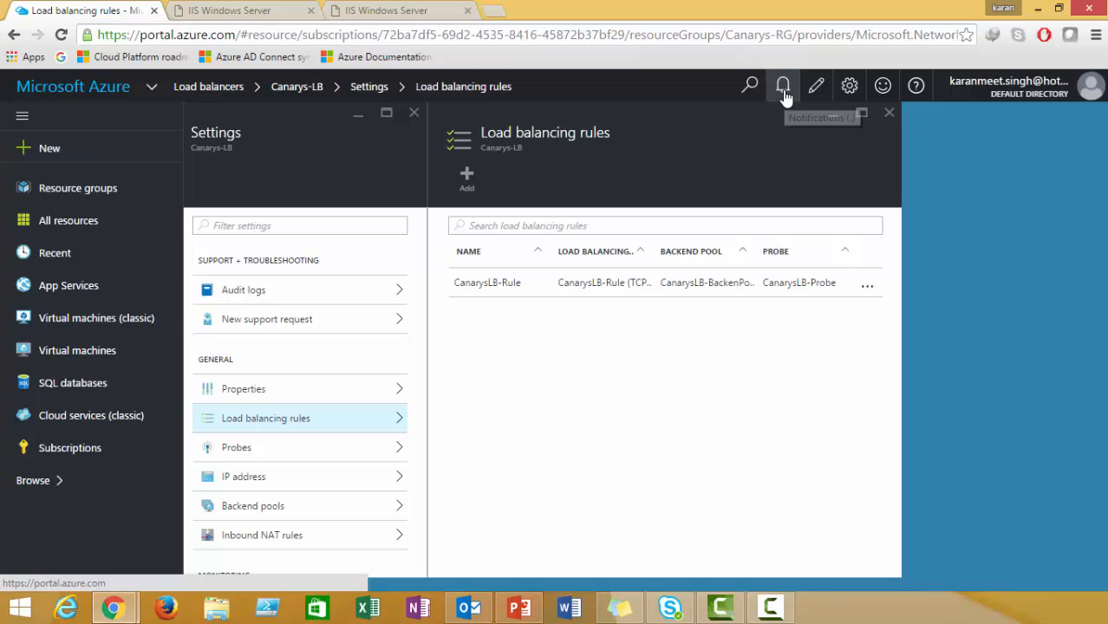
click(782, 87)
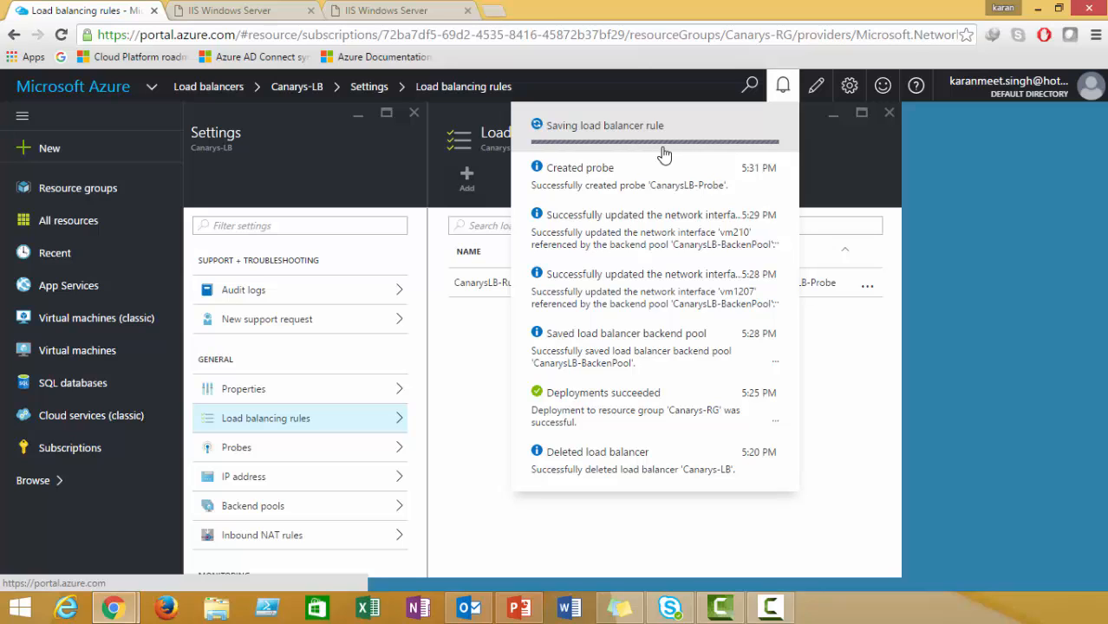
click(784, 90)
click(502, 292)
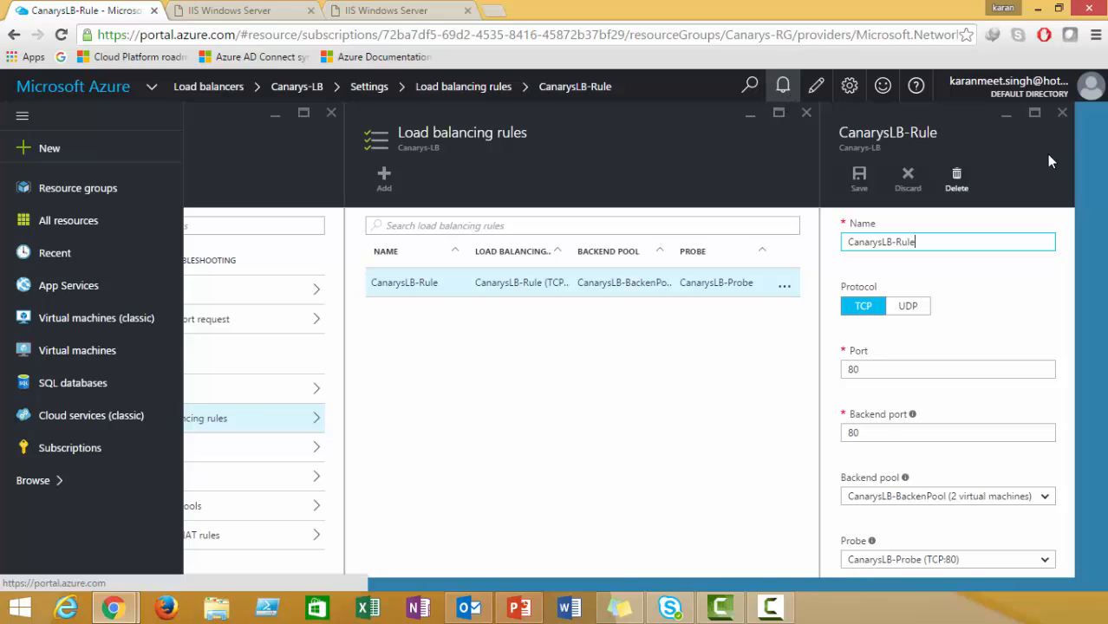
click(1062, 112)
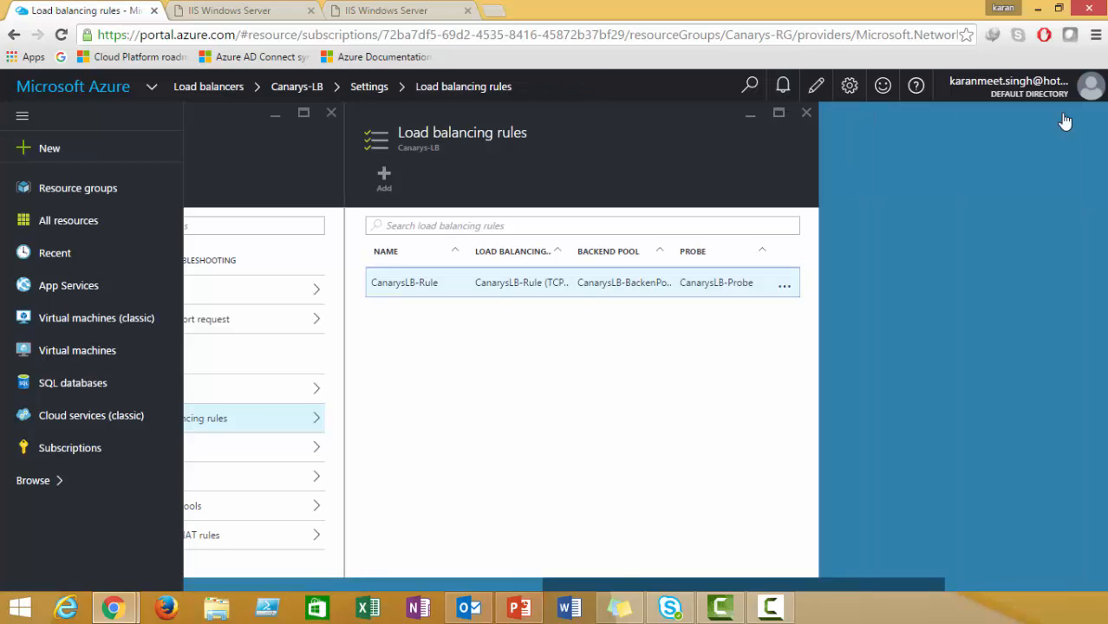
click(782, 88)
click(782, 90)
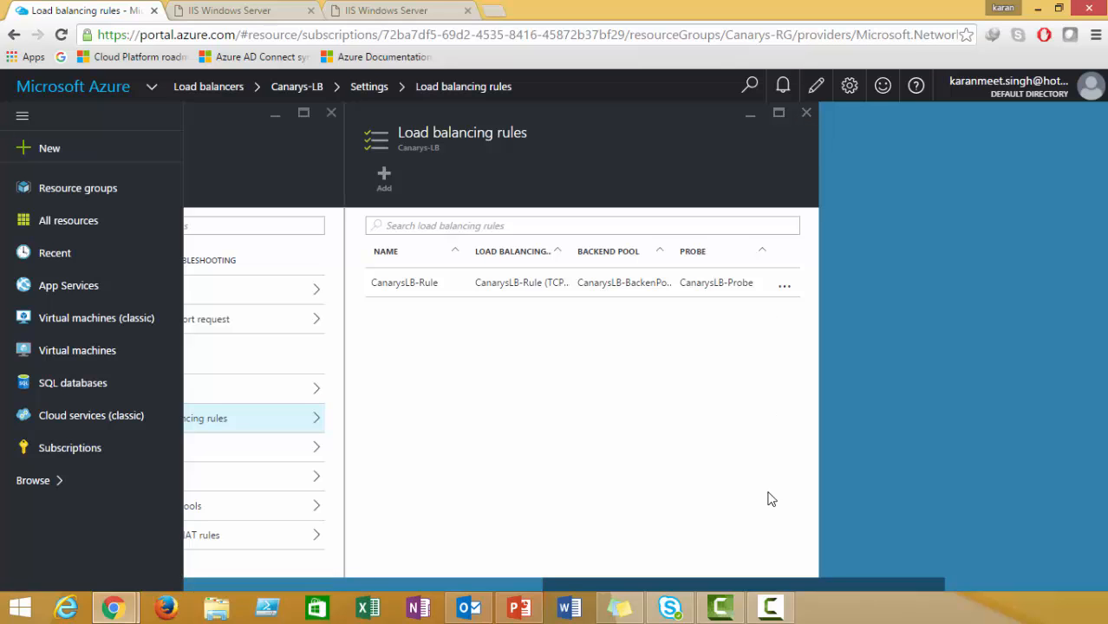
click(784, 85)
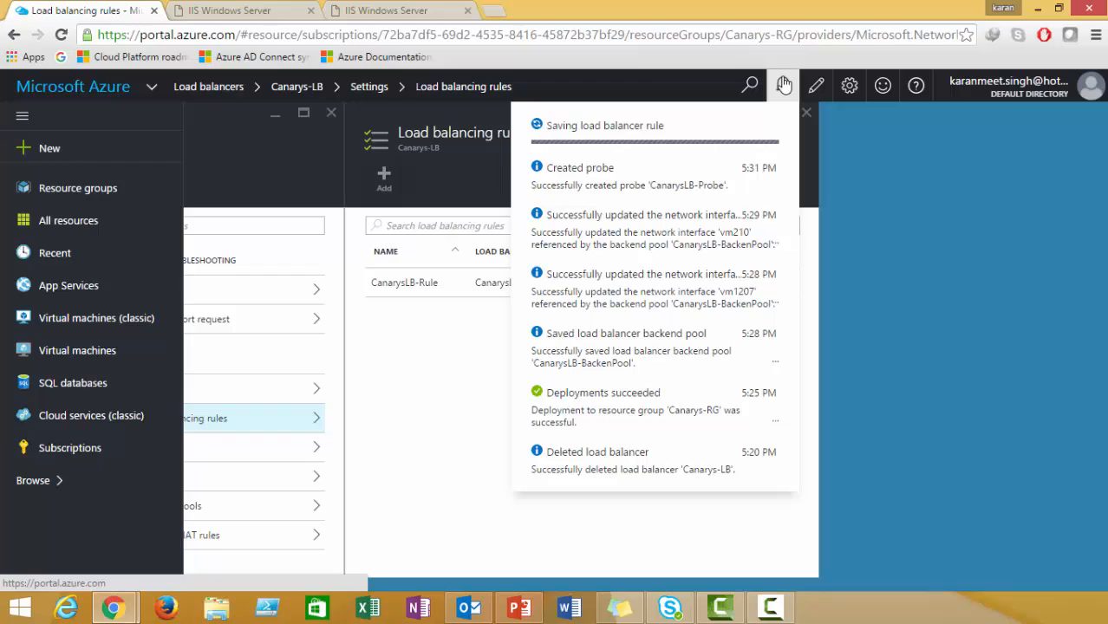
click(784, 85)
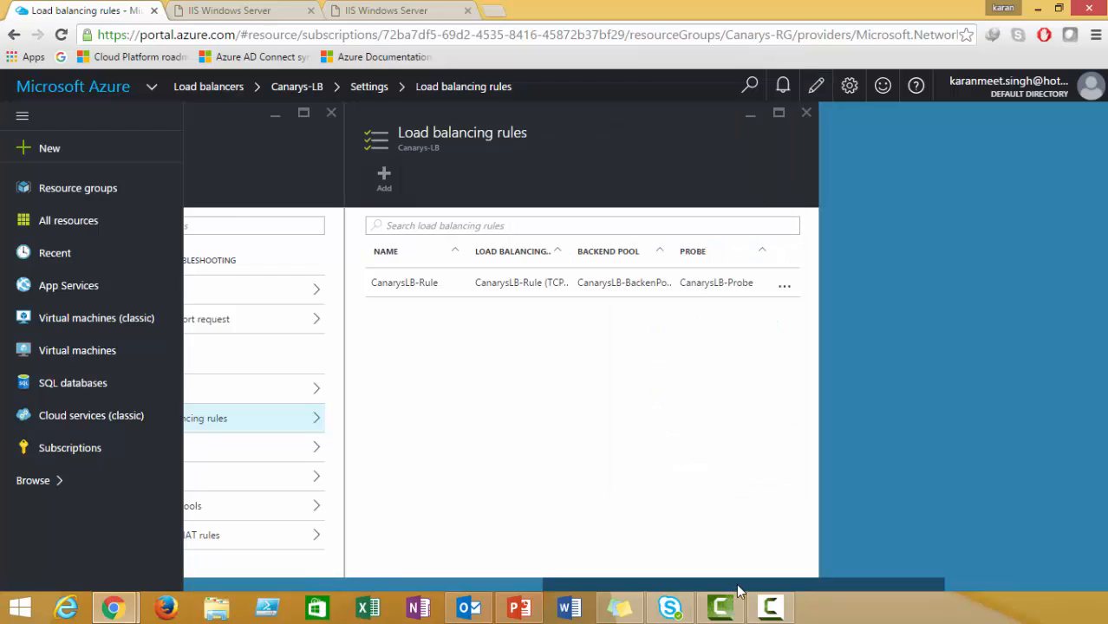
Reopen Canarys-LB's load balancing rules and open the details of the rule-saving notification.
mouse_move(738, 586)
mouse_down()
mouse_move(577, 585)
mouse_move(756, 583)
mouse_up()
drag(664, 581, 690, 582)
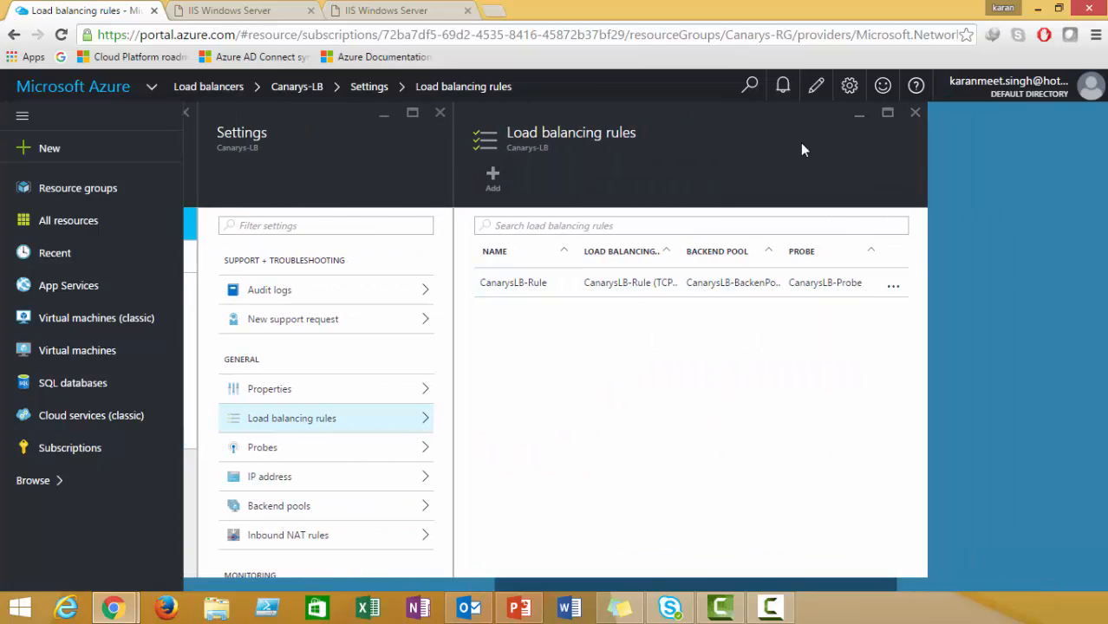
click(914, 112)
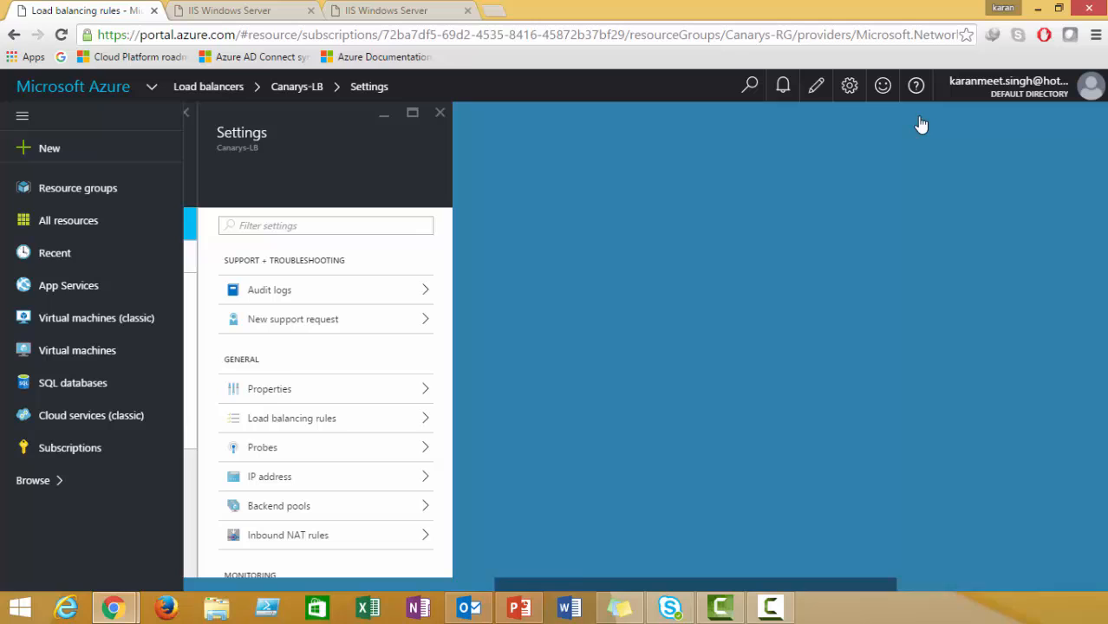
click(337, 424)
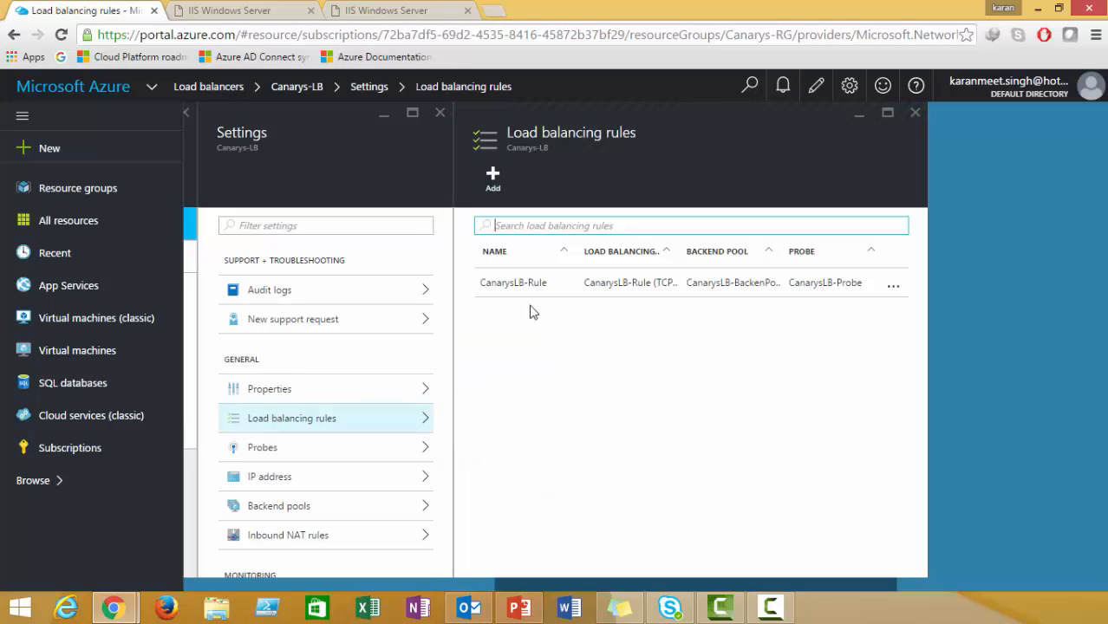
click(783, 87)
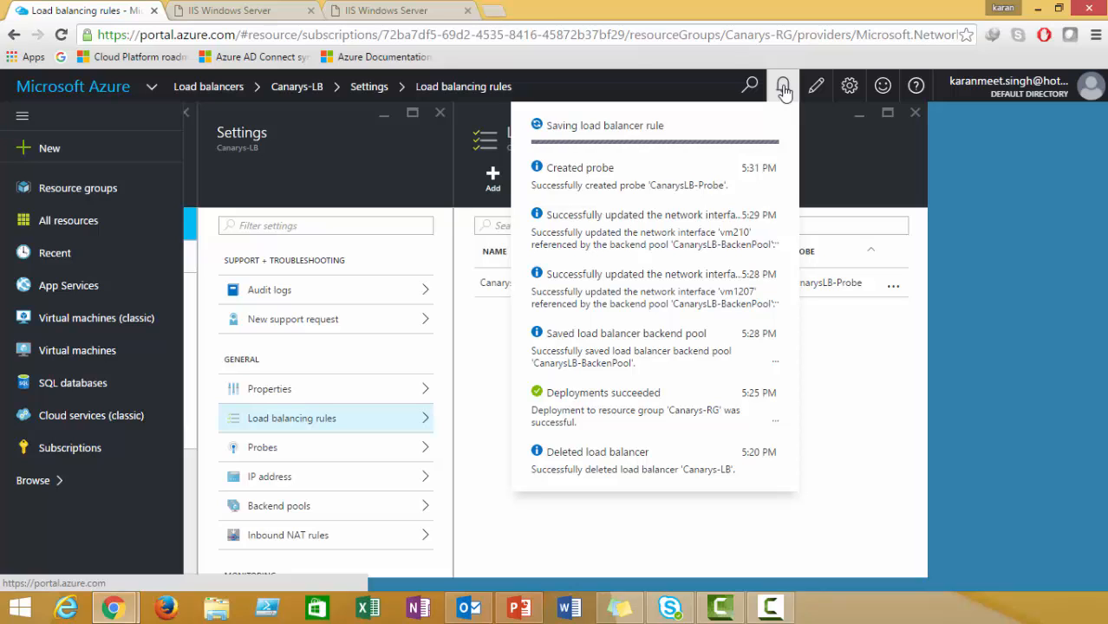
click(784, 89)
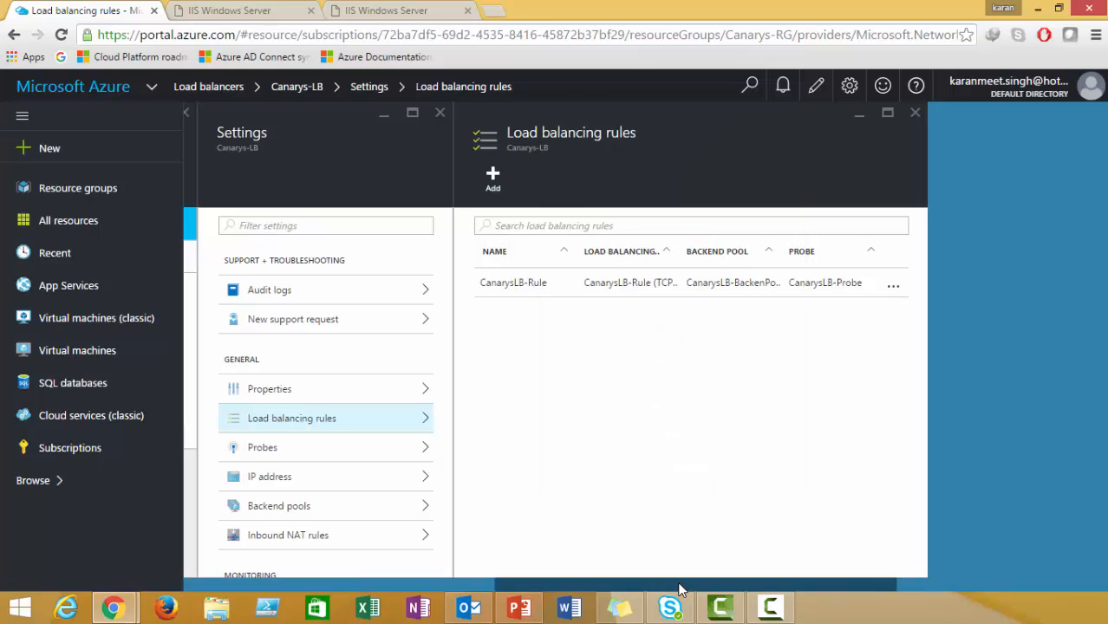
scroll(677, 589, left, 1)
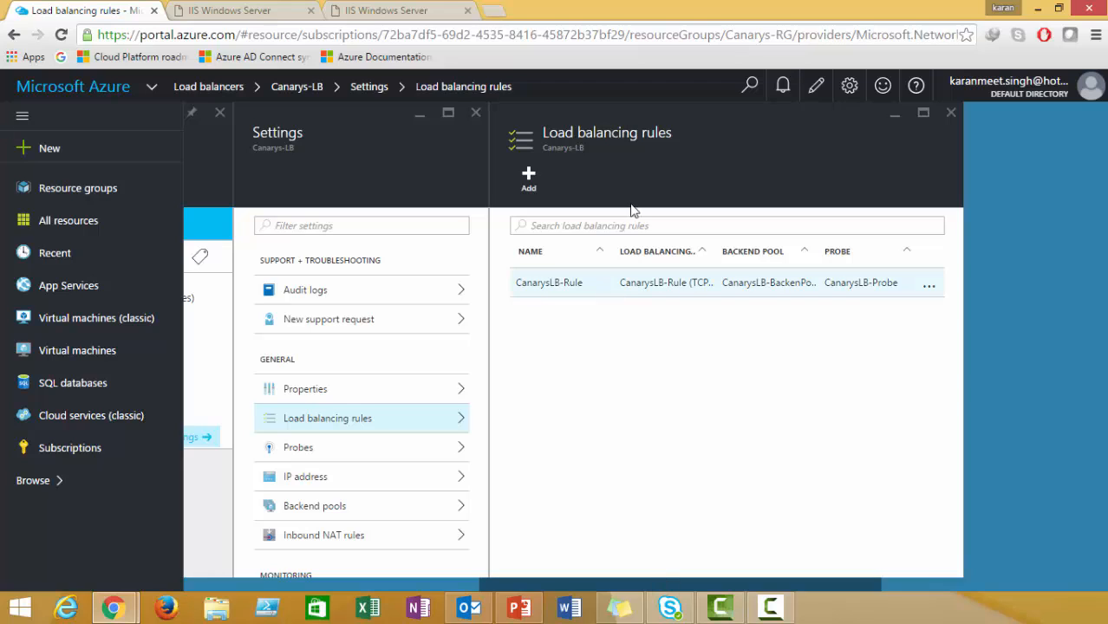
click(951, 113)
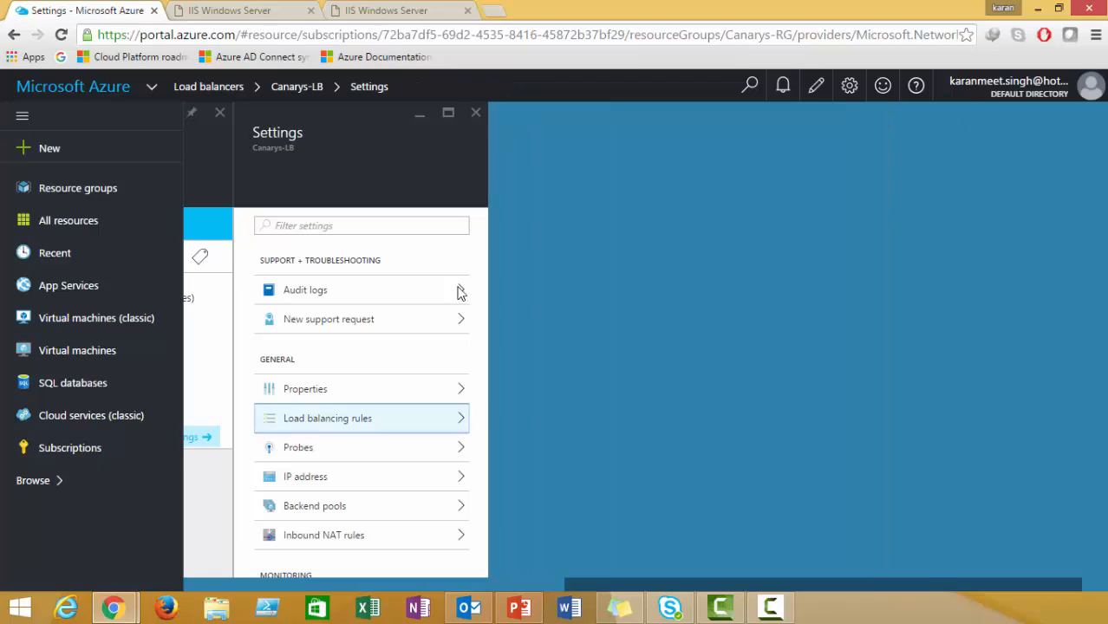
click(339, 420)
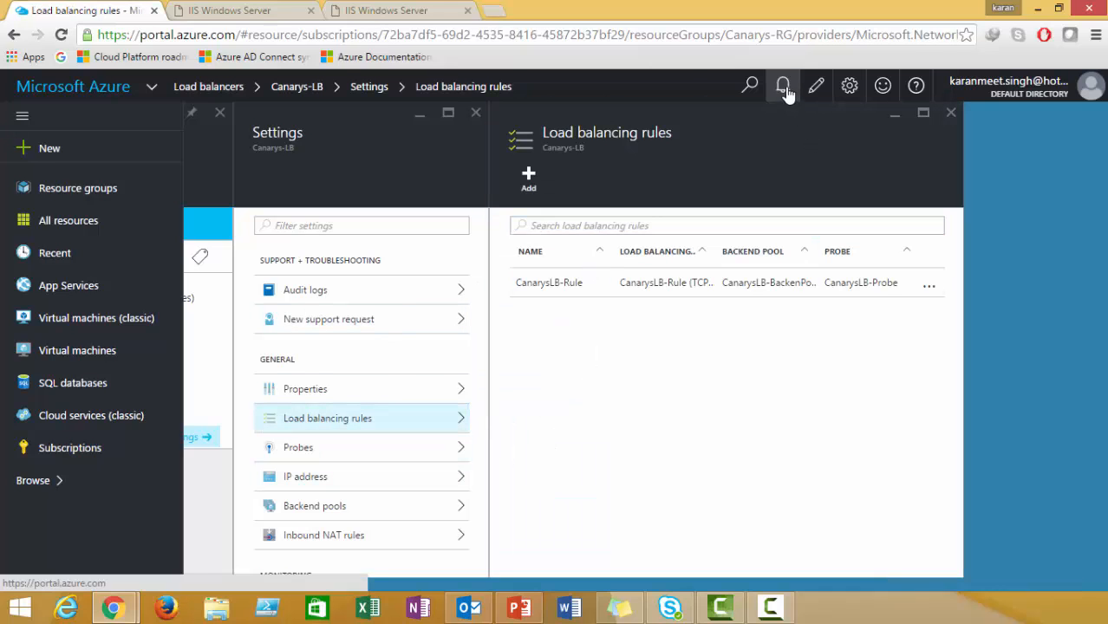
click(785, 89)
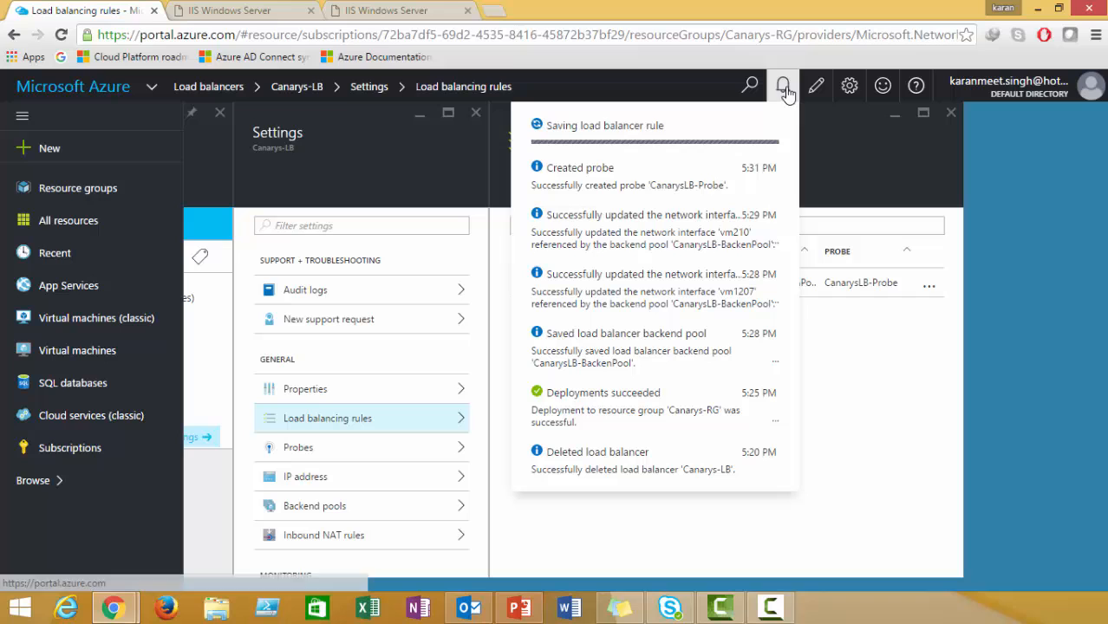
click(643, 155)
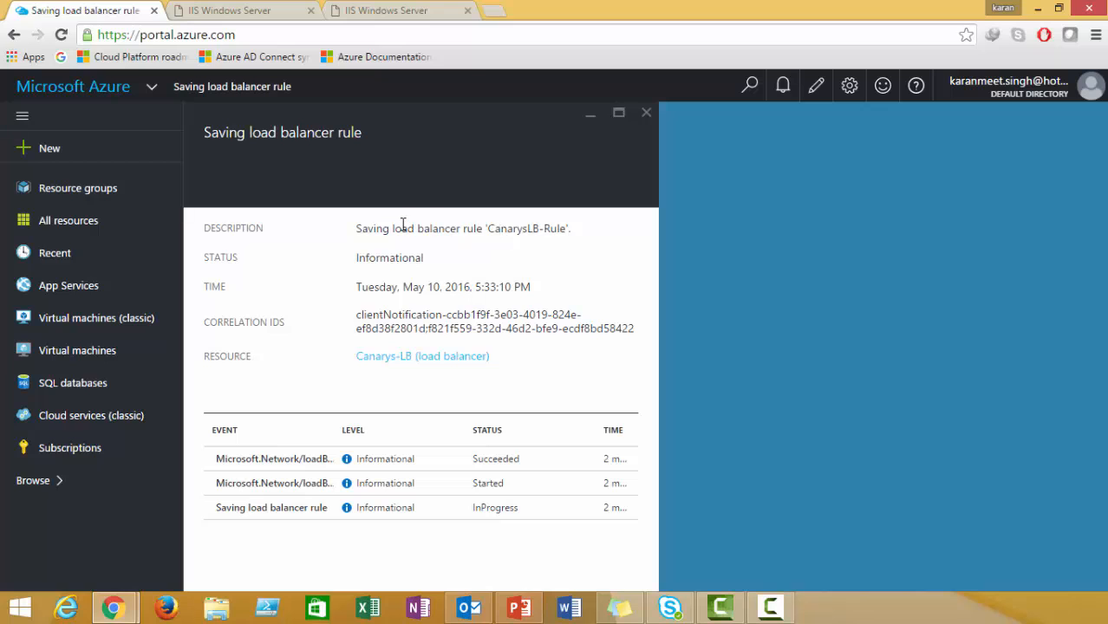
Close the save details, reopen Canarys-LB via Browse filtered by 'load', and show VM1's IIS tab.
drag(357, 229, 476, 230)
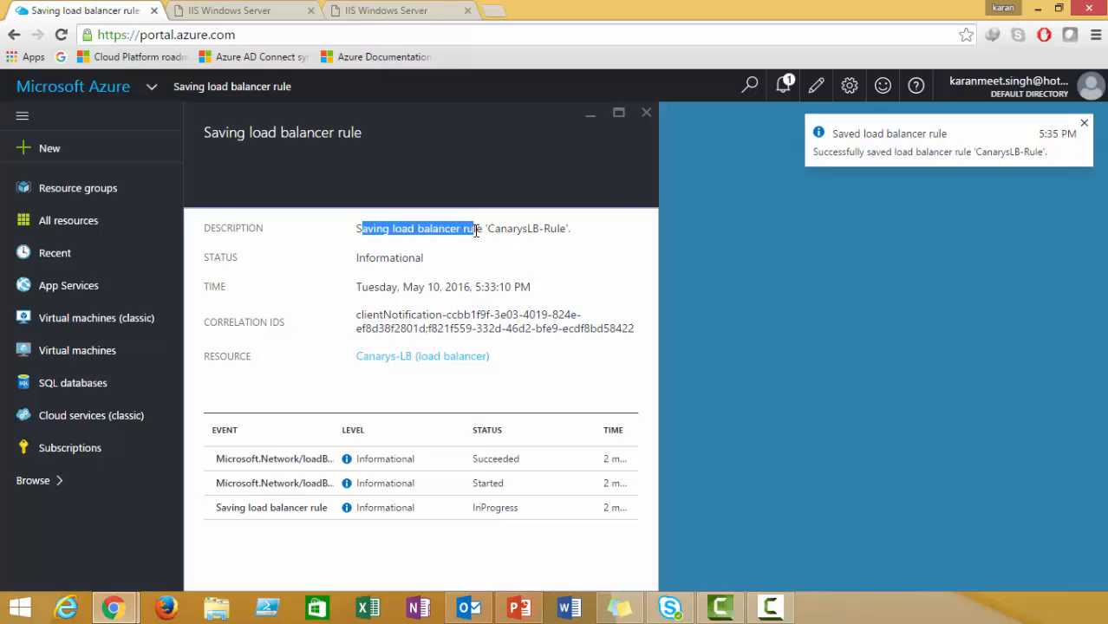
click(646, 116)
click(50, 482)
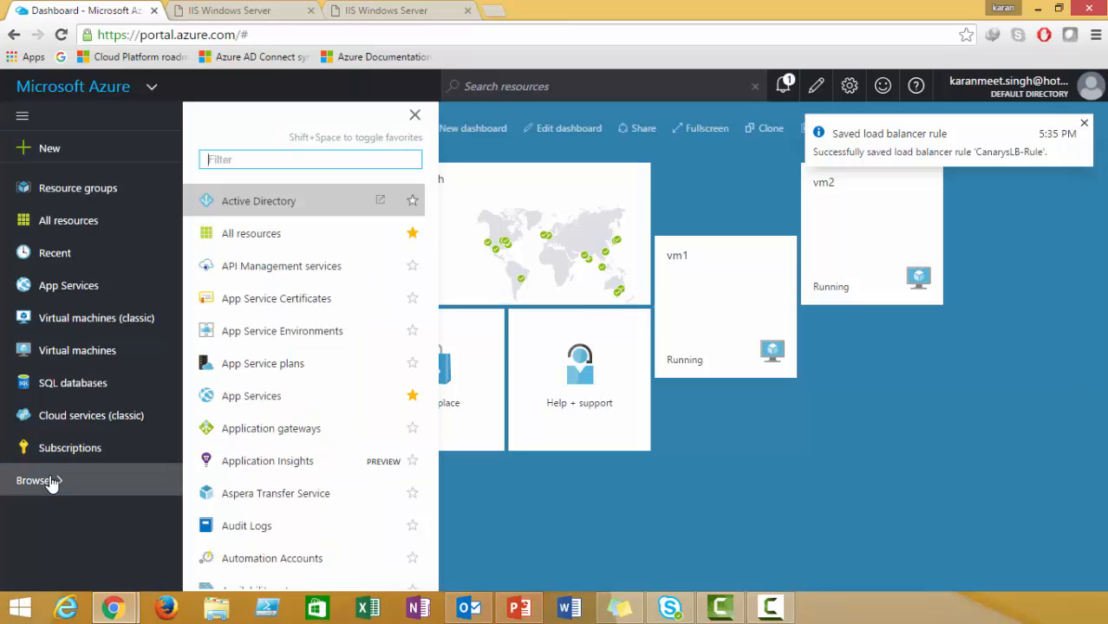
text(load)
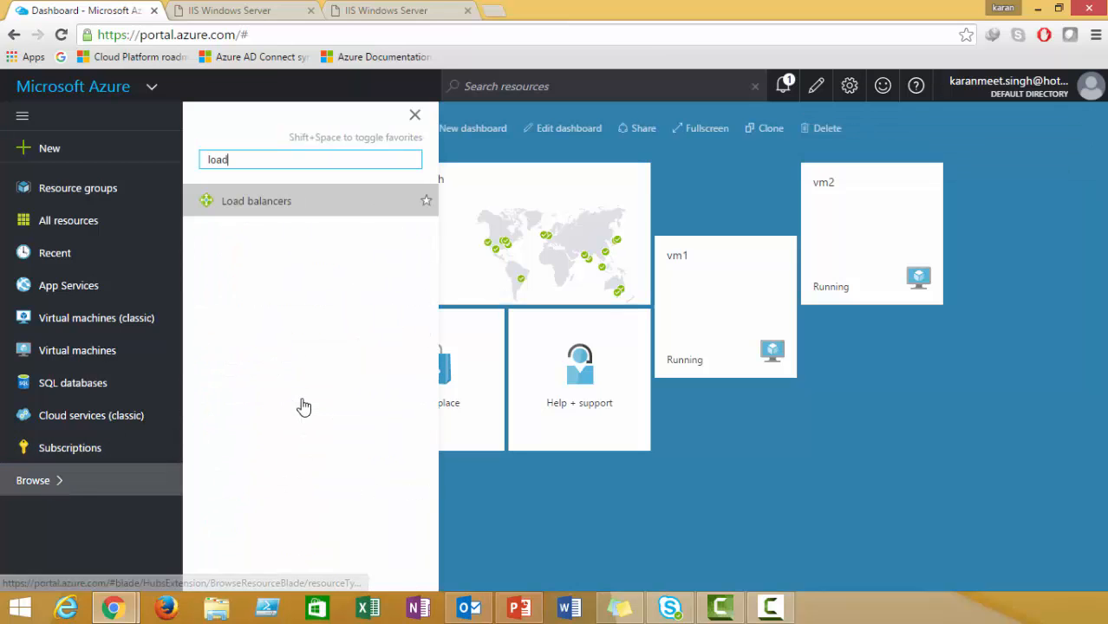
click(266, 209)
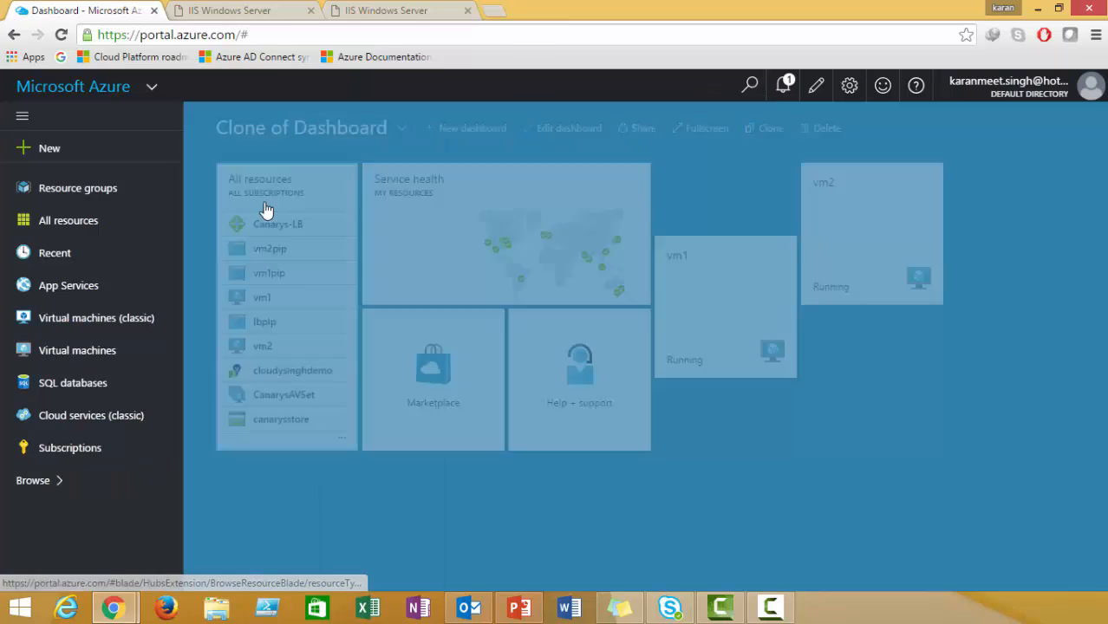
click(305, 326)
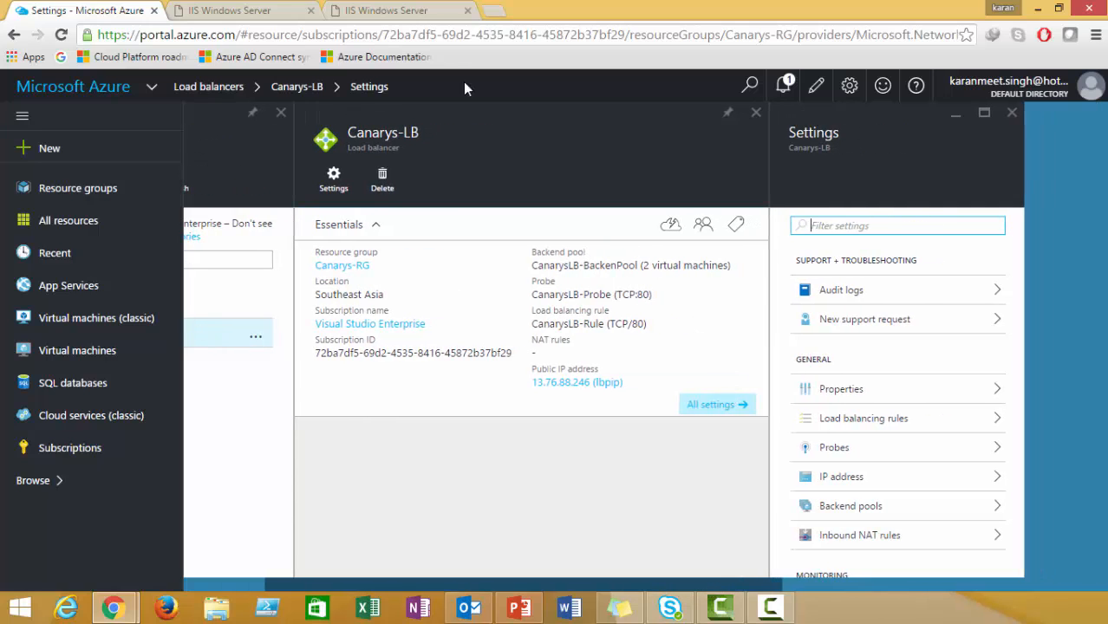
click(238, 10)
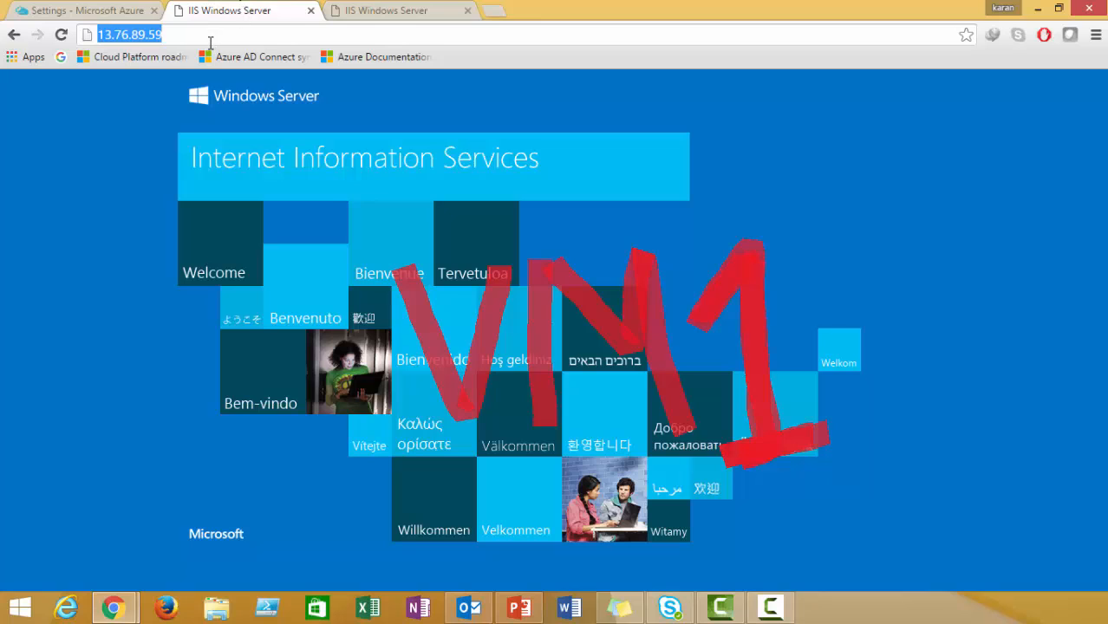
Check the IP addresses of the VM1 and VM2 IIS page tabs.
click(210, 34)
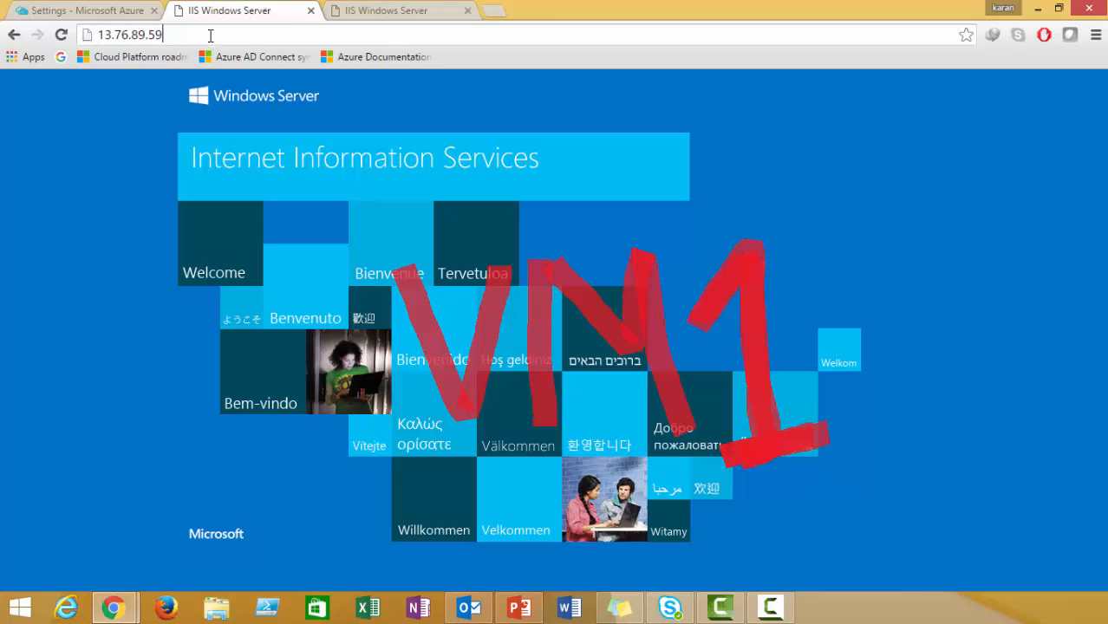
click(369, 10)
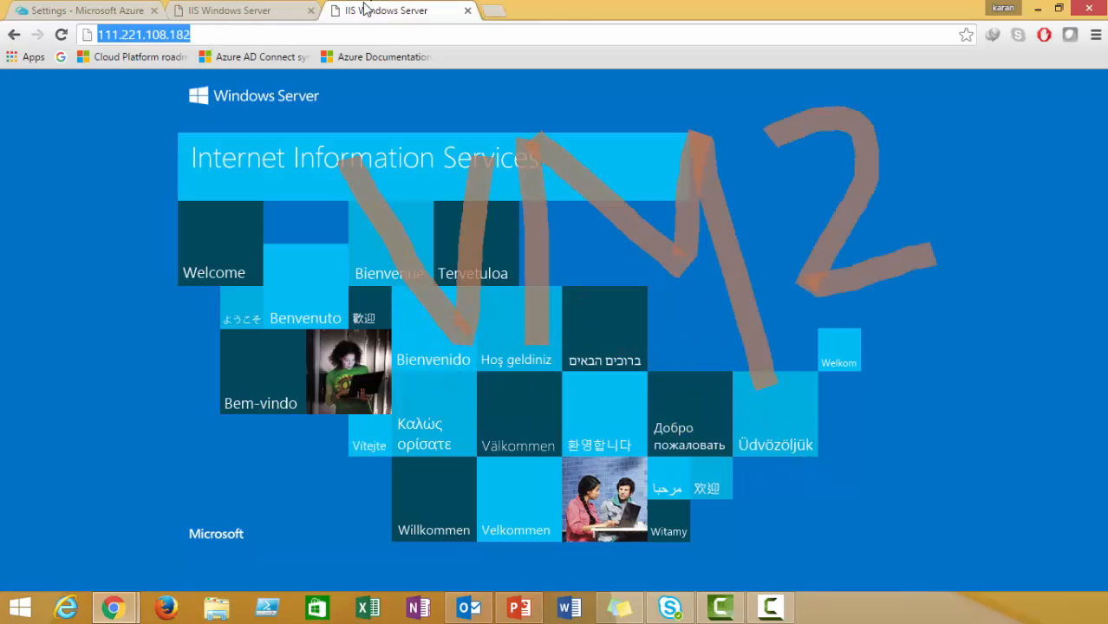
click(293, 30)
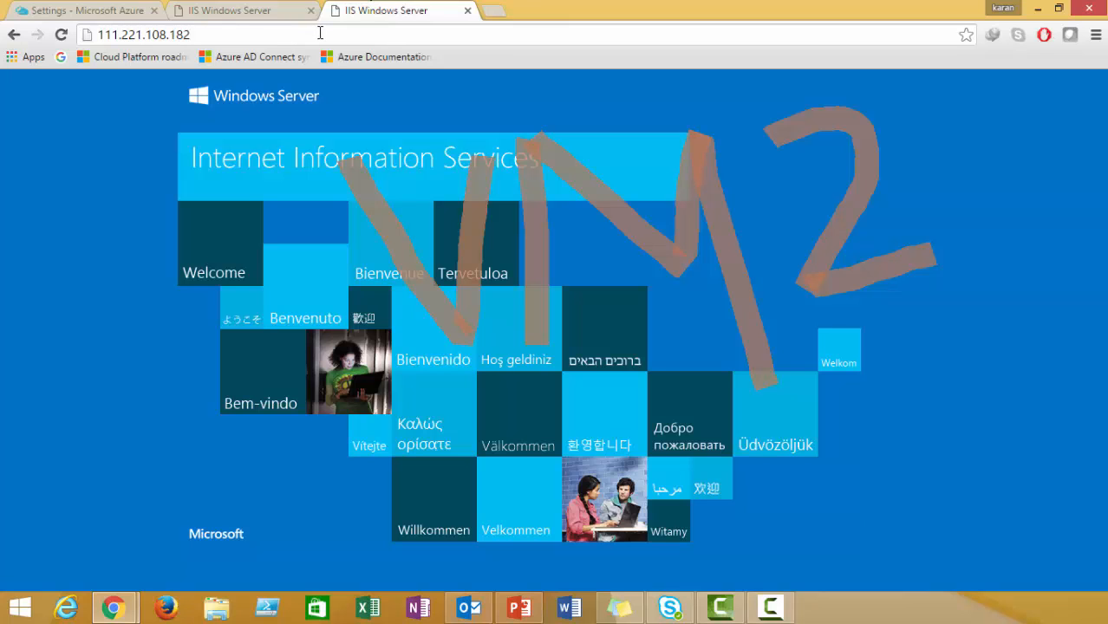
Copy the lbpip public IP 13.76.88.246 from Canarys-LB and open a new Chrome tab.
click(106, 10)
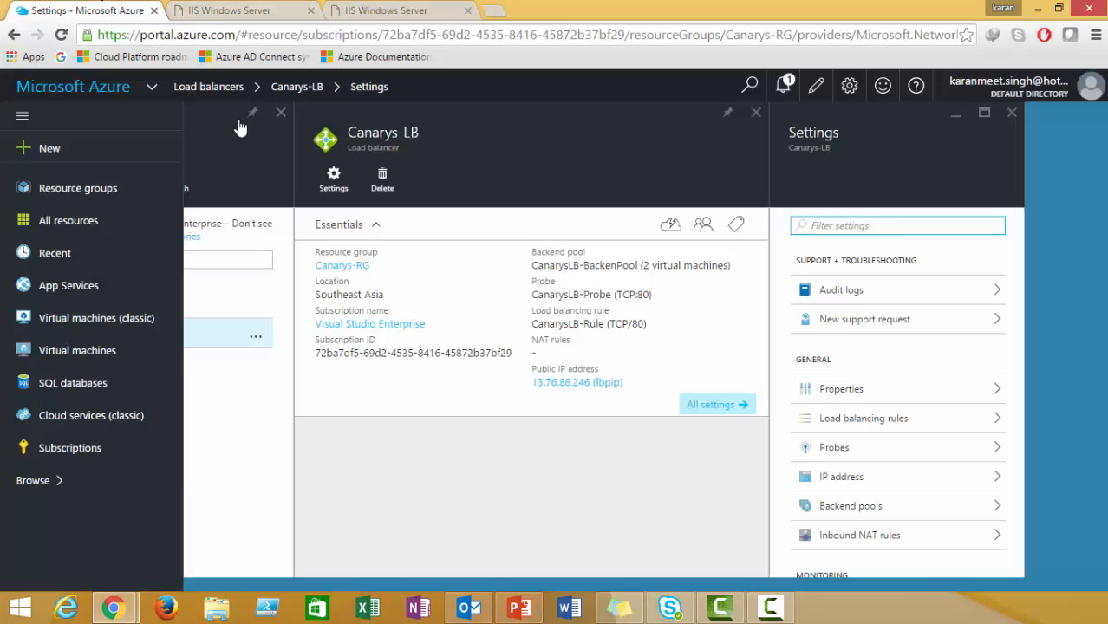
click(622, 386)
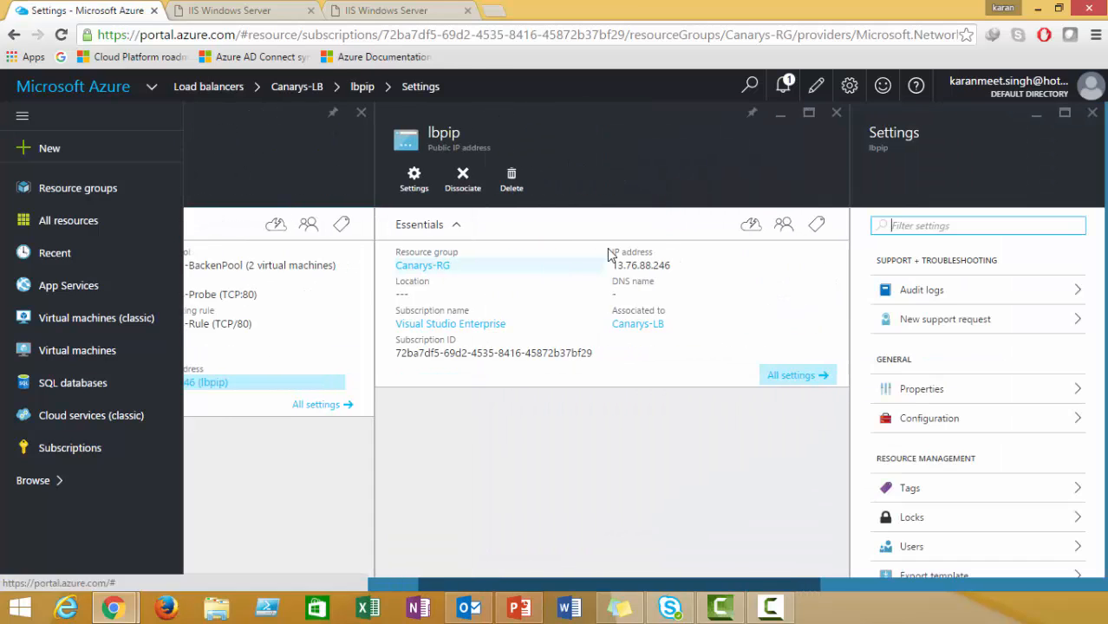
drag(674, 267, 613, 268)
key(ctrl+c)
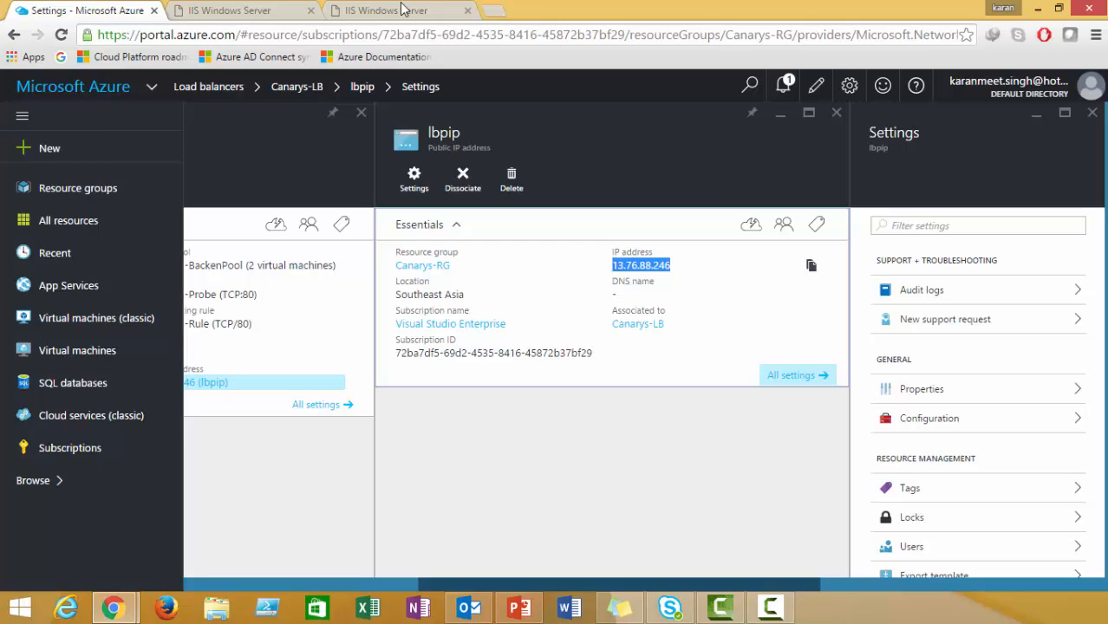
click(493, 10)
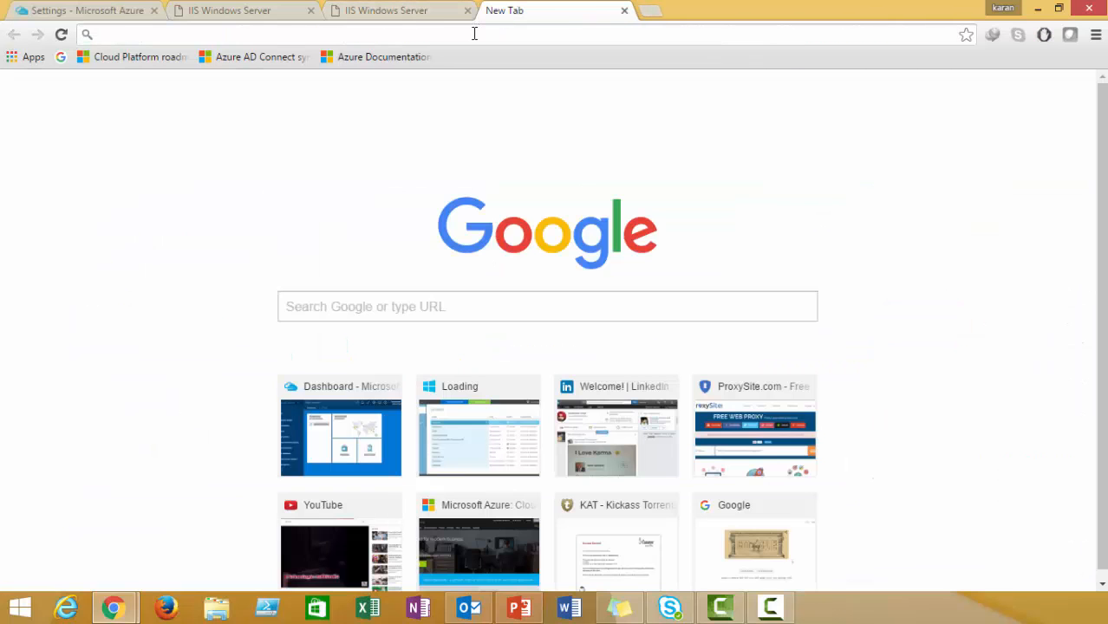
Load 13.76.88.246 in the new tab and reload it repeatedly, getting VM1's IIS page.
key(ctrl+v)
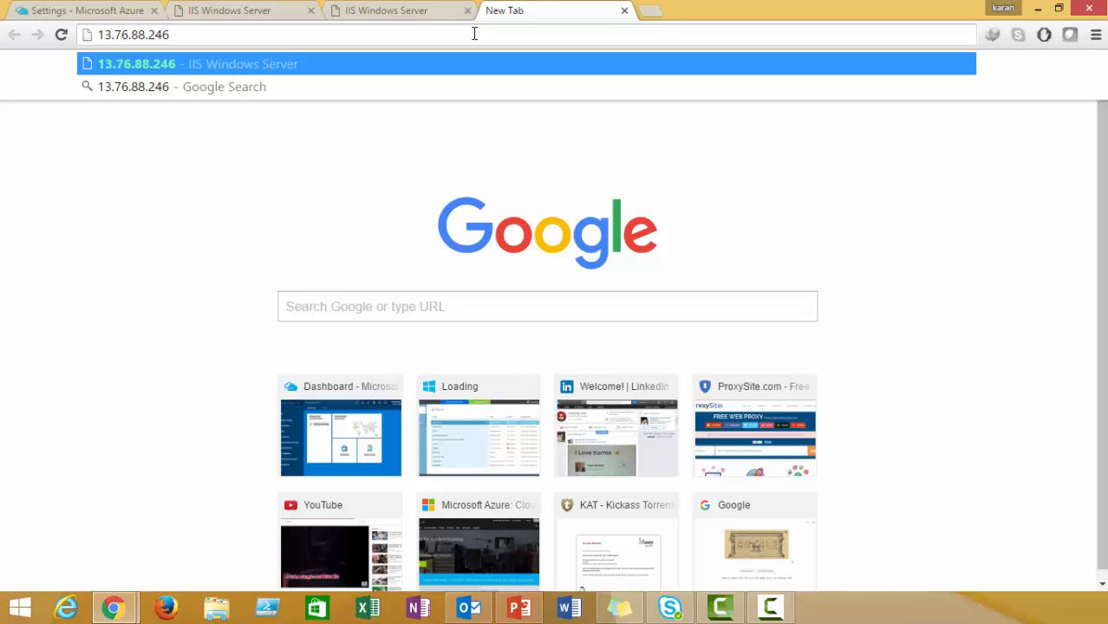
key(Return)
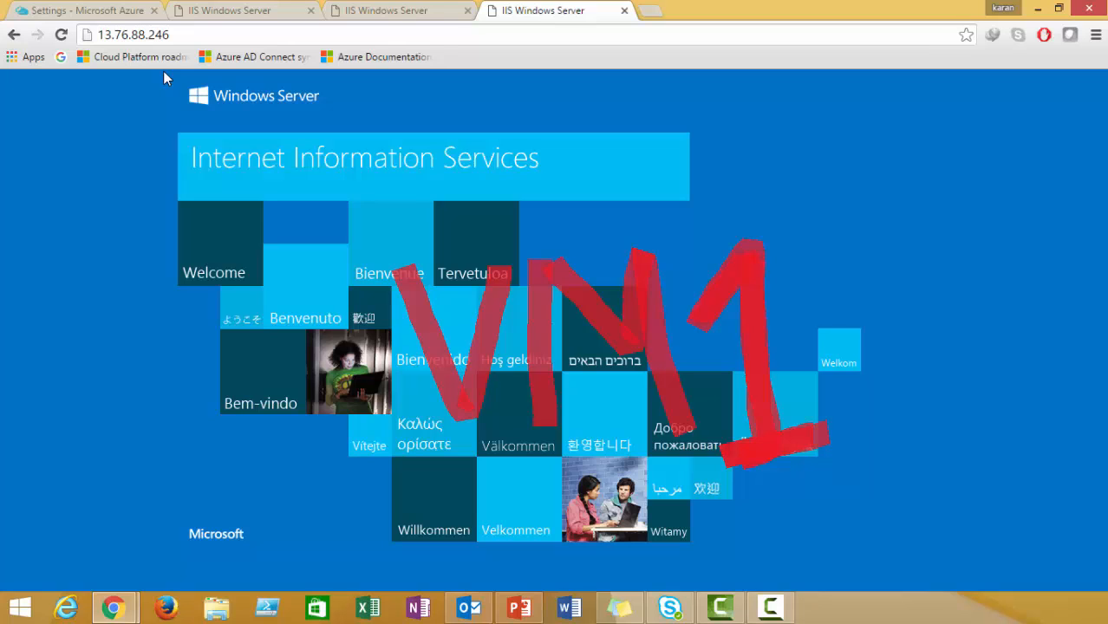
click(61, 35)
click(60, 35)
click(61, 34)
click(62, 35)
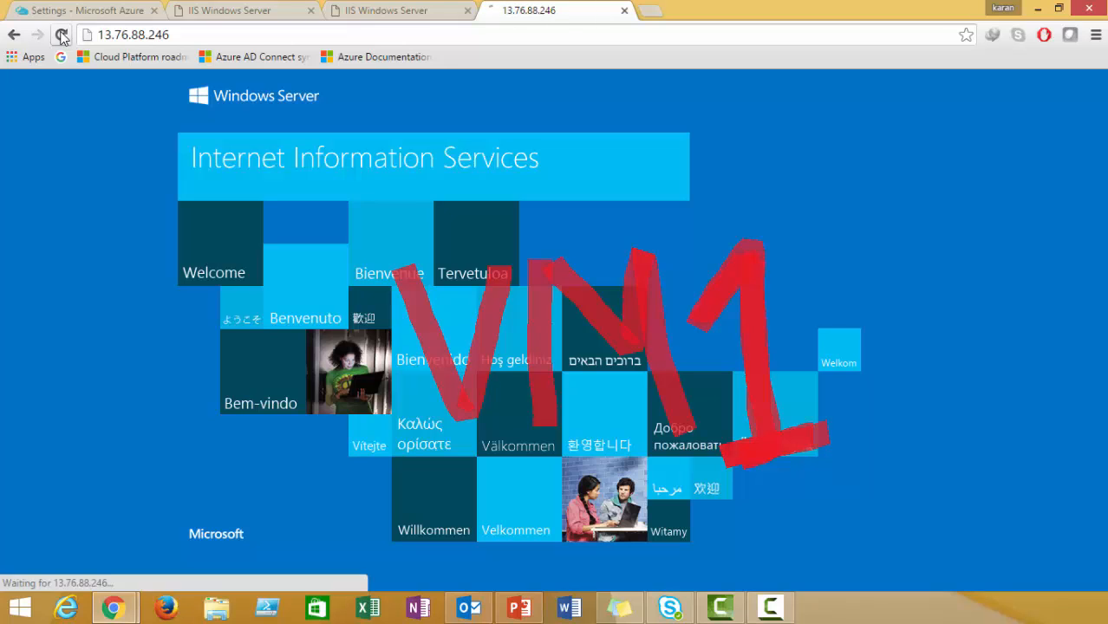
click(62, 36)
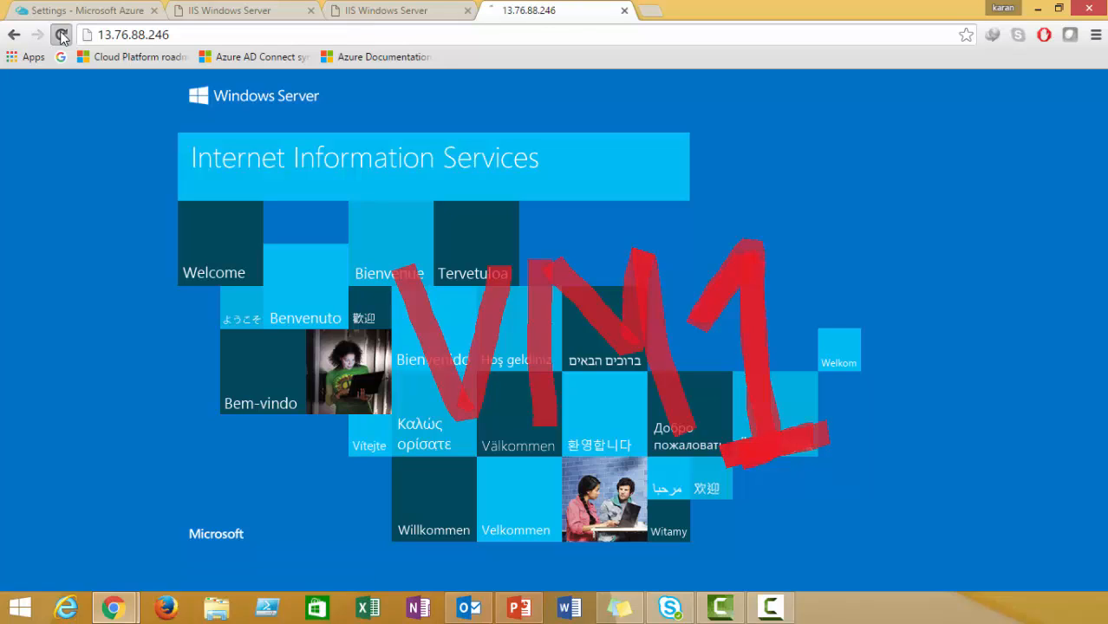
click(61, 36)
click(61, 35)
click(62, 36)
click(62, 35)
click(62, 36)
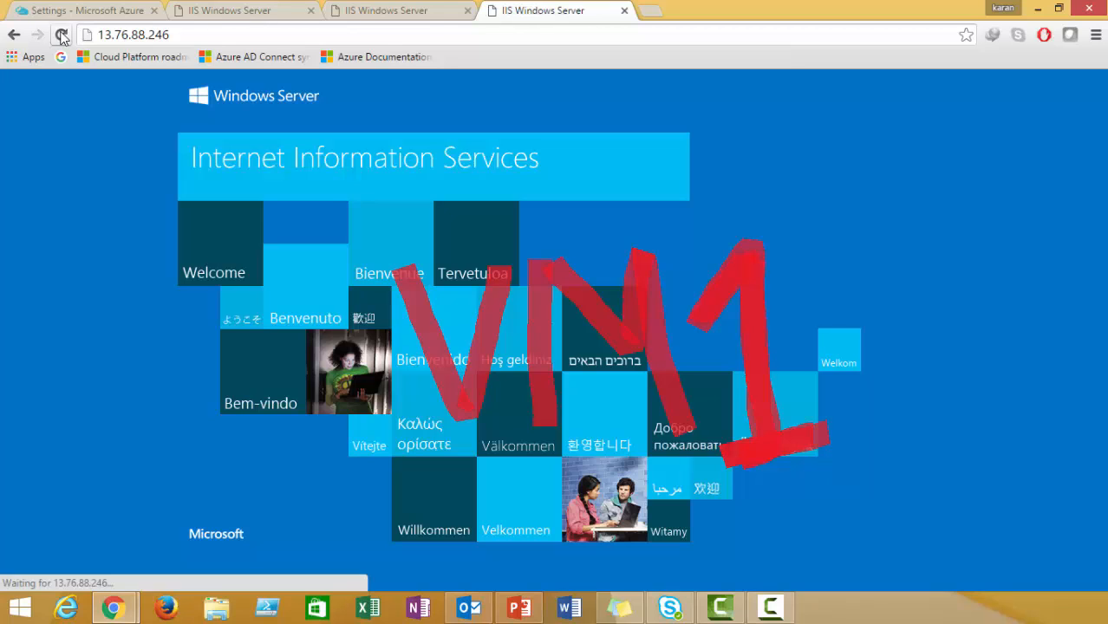
click(61, 36)
click(62, 35)
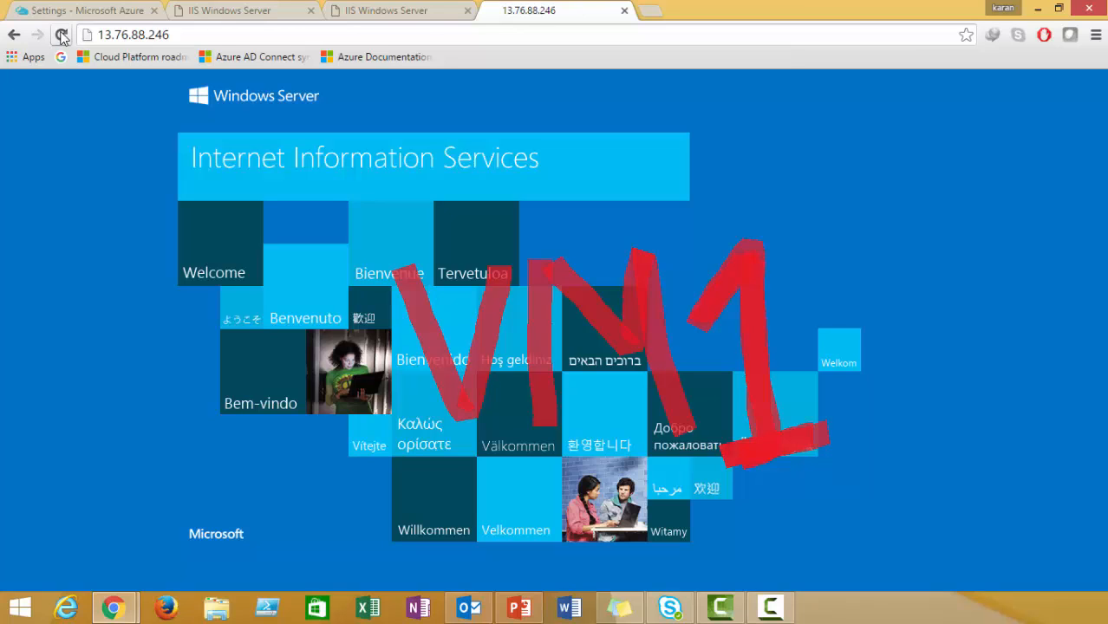
click(61, 35)
click(62, 35)
click(62, 35)
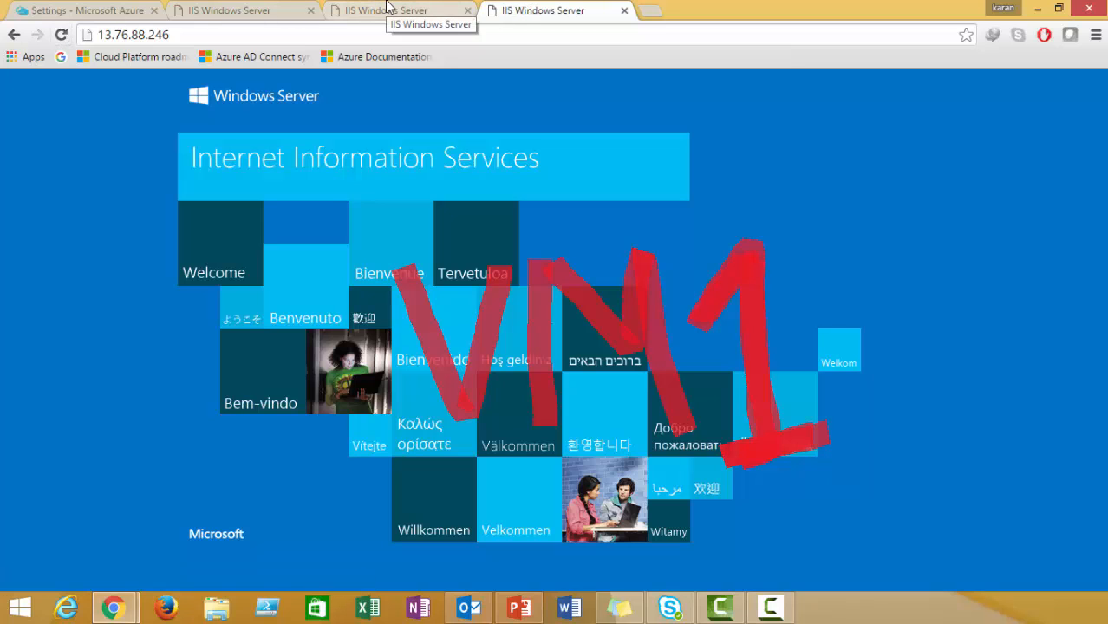
click(60, 35)
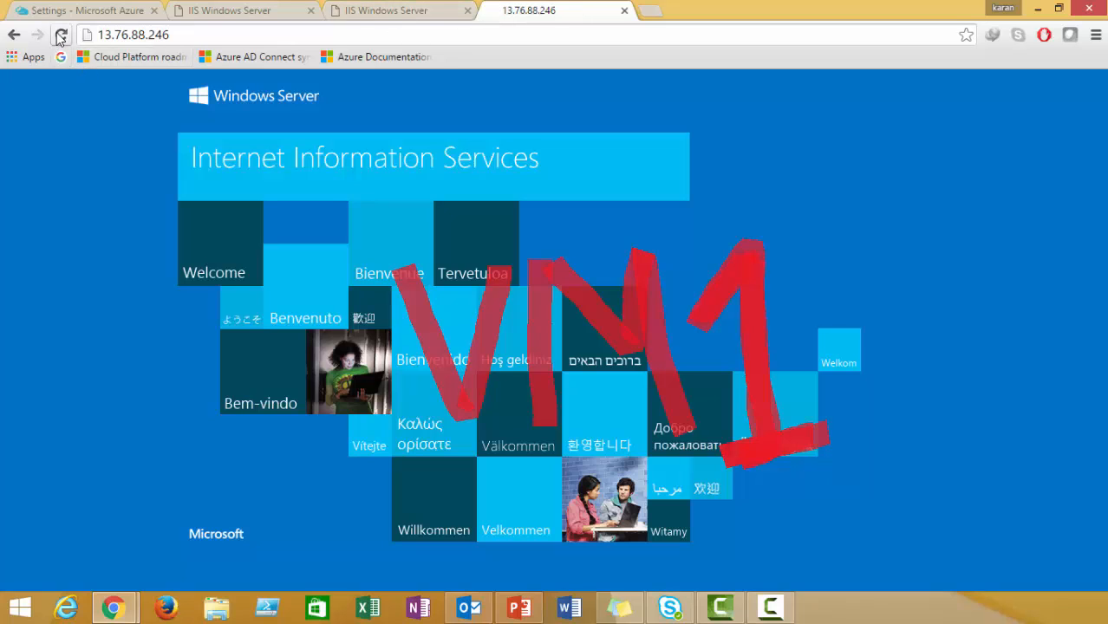
click(61, 38)
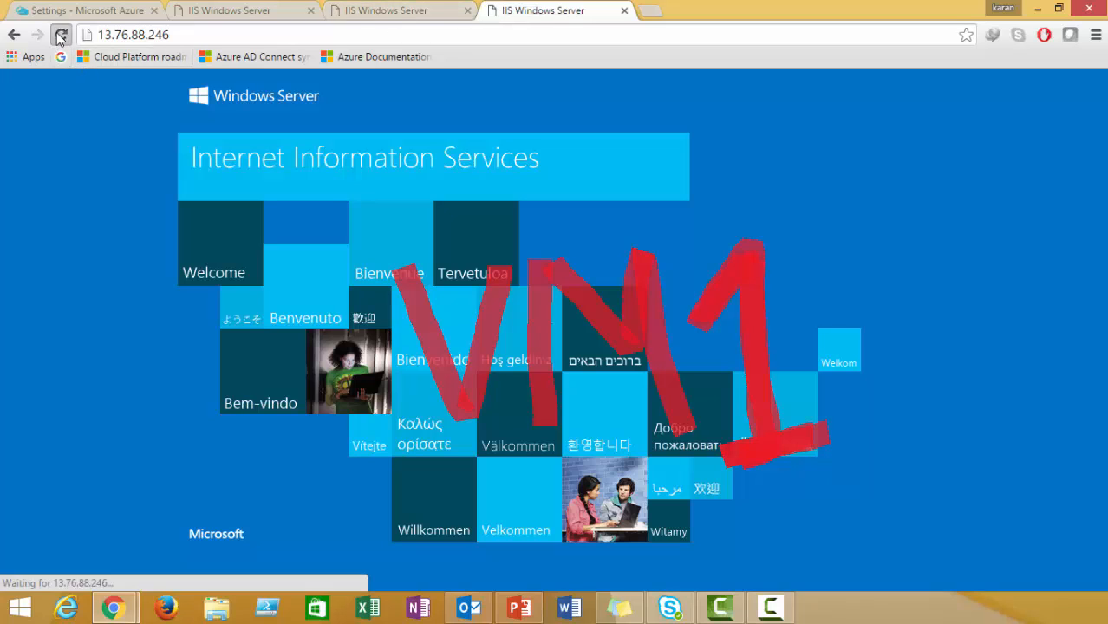
click(61, 37)
click(61, 37)
click(60, 38)
click(60, 37)
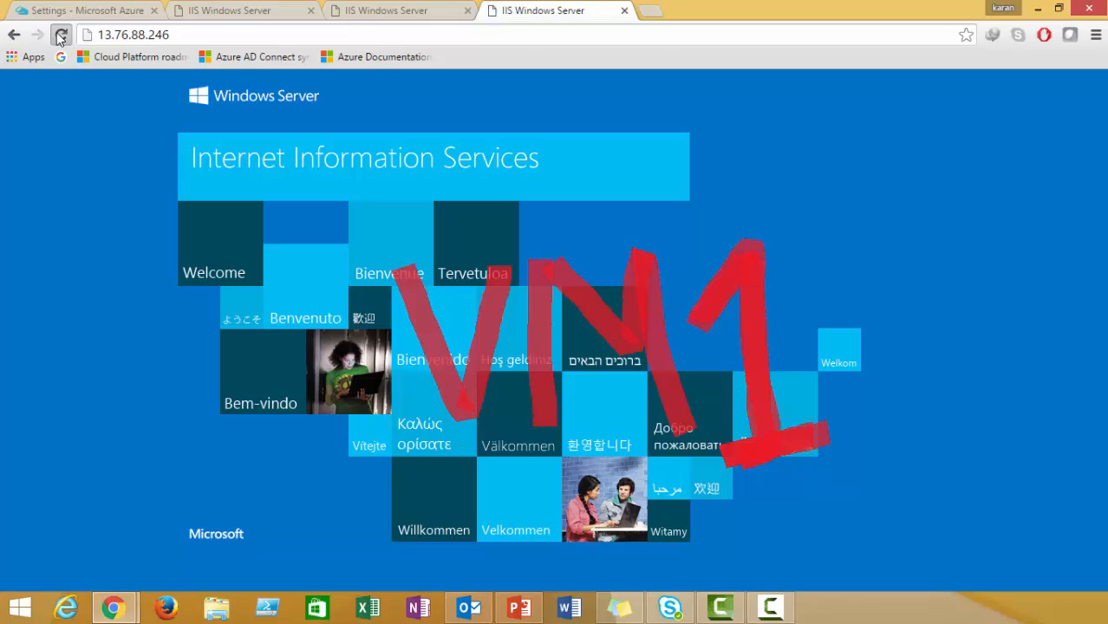
click(59, 38)
click(64, 40)
click(64, 40)
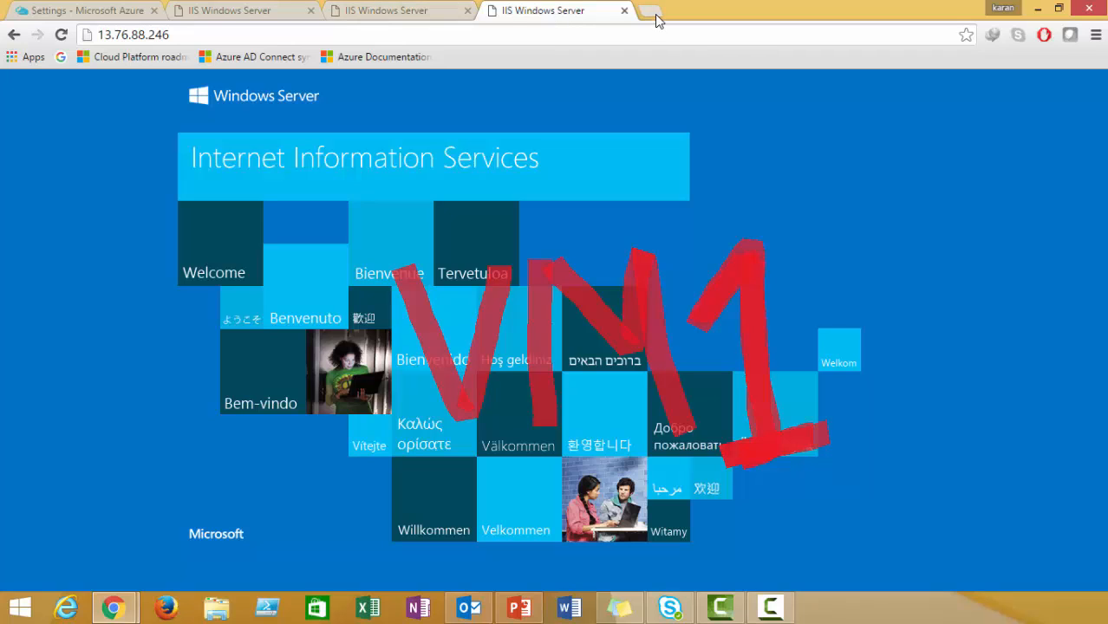
Load 13.76.88.246 in another new tab, reload it several times, and bring Firefox forward.
click(495, 33)
key(ctrl+c)
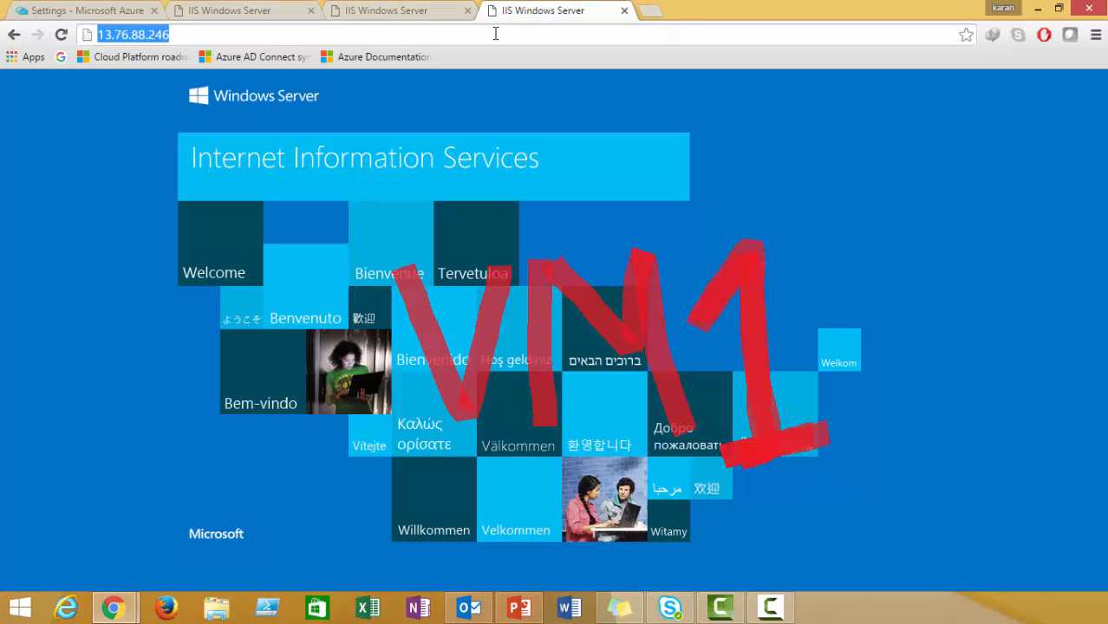
click(649, 13)
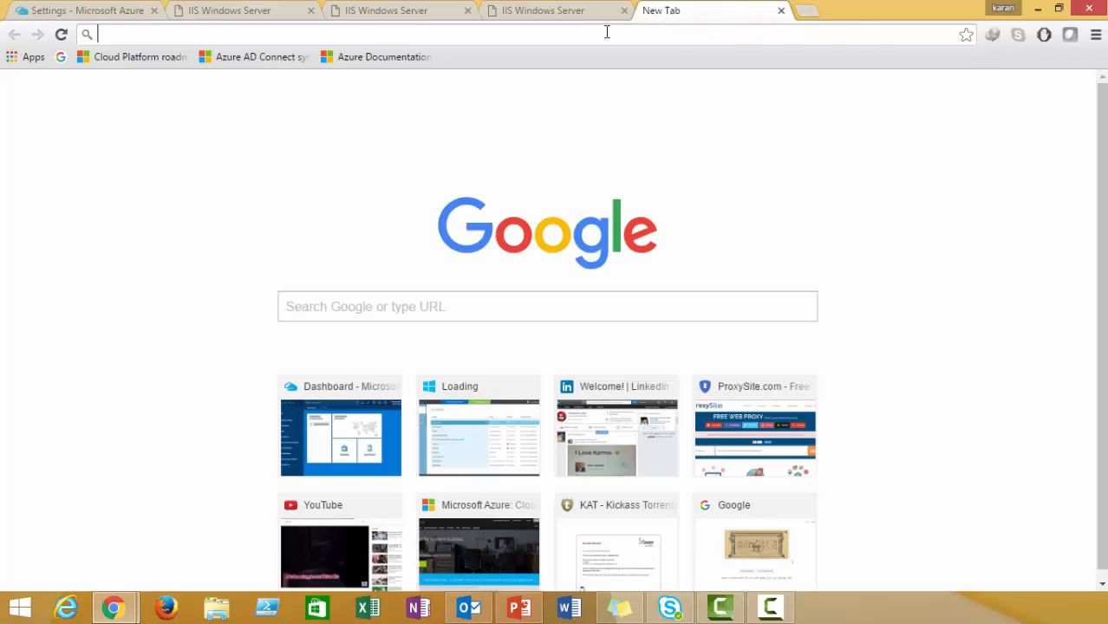
key(ctrl+v)
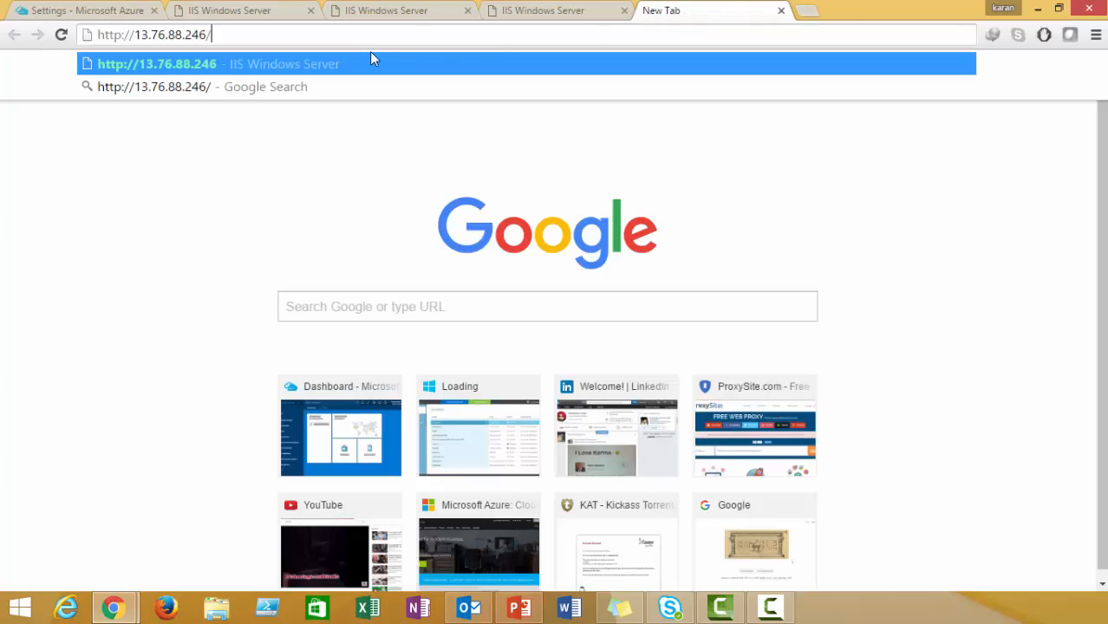
key(Return)
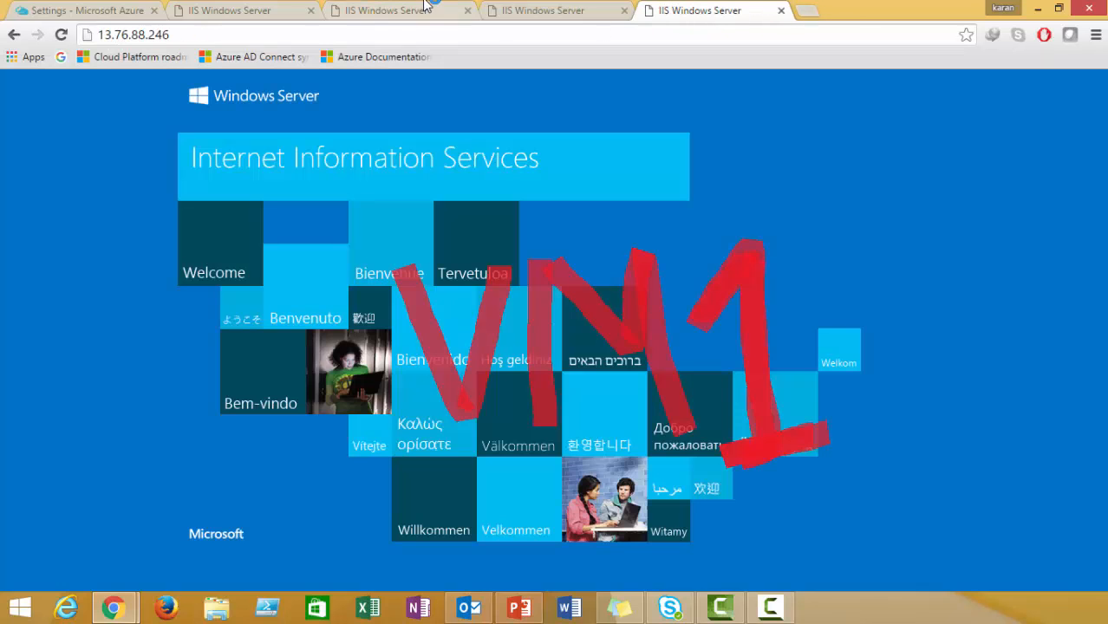
click(61, 35)
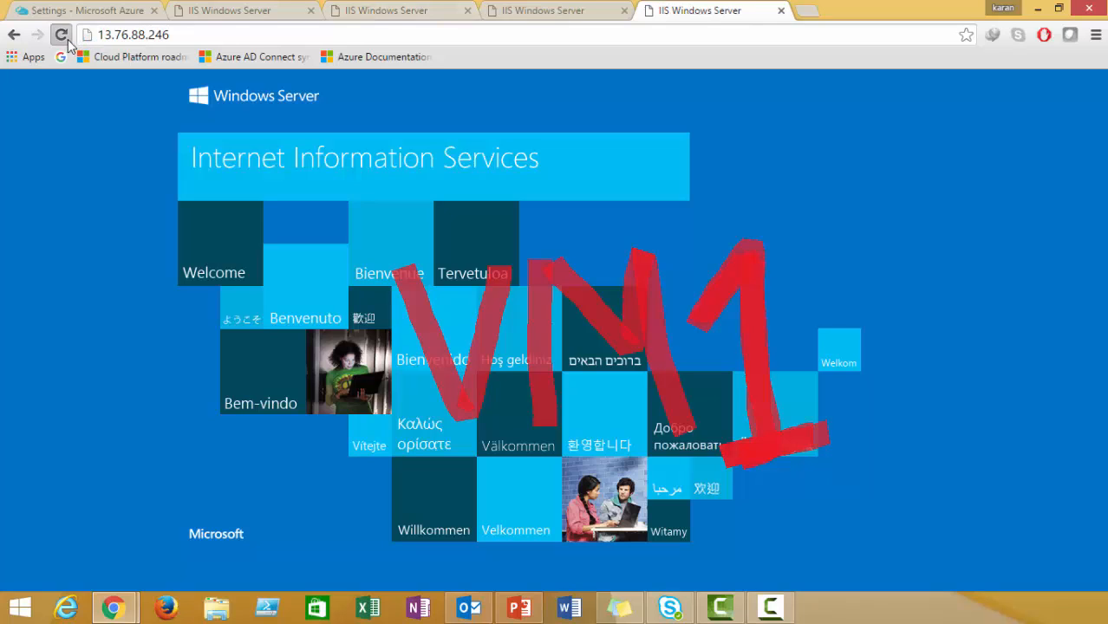
click(61, 34)
click(68, 40)
click(68, 40)
click(68, 40)
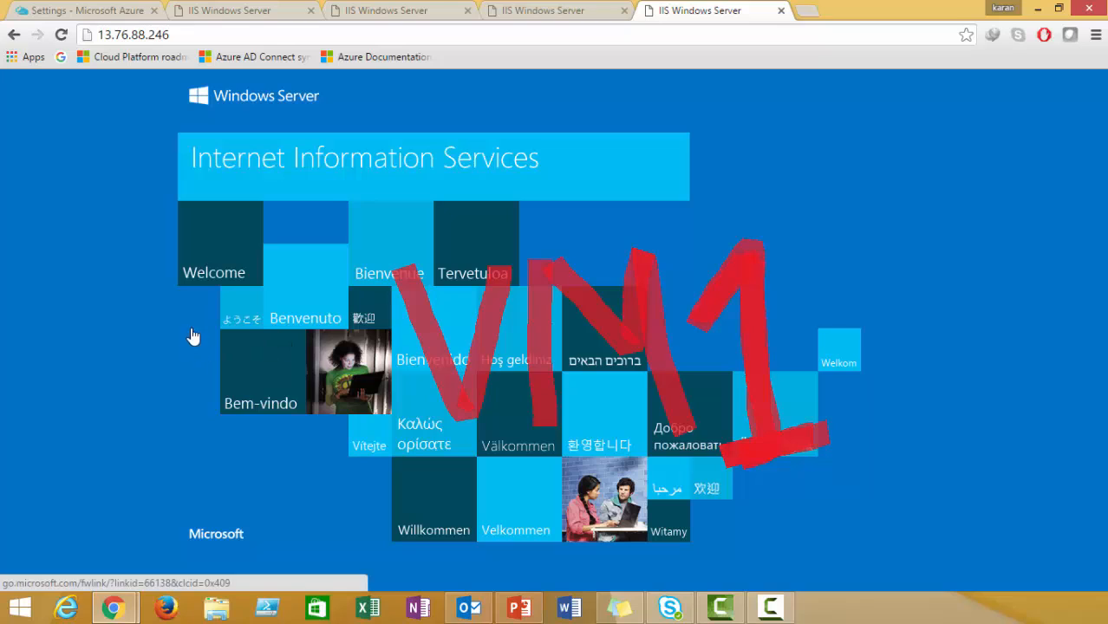
click(66, 40)
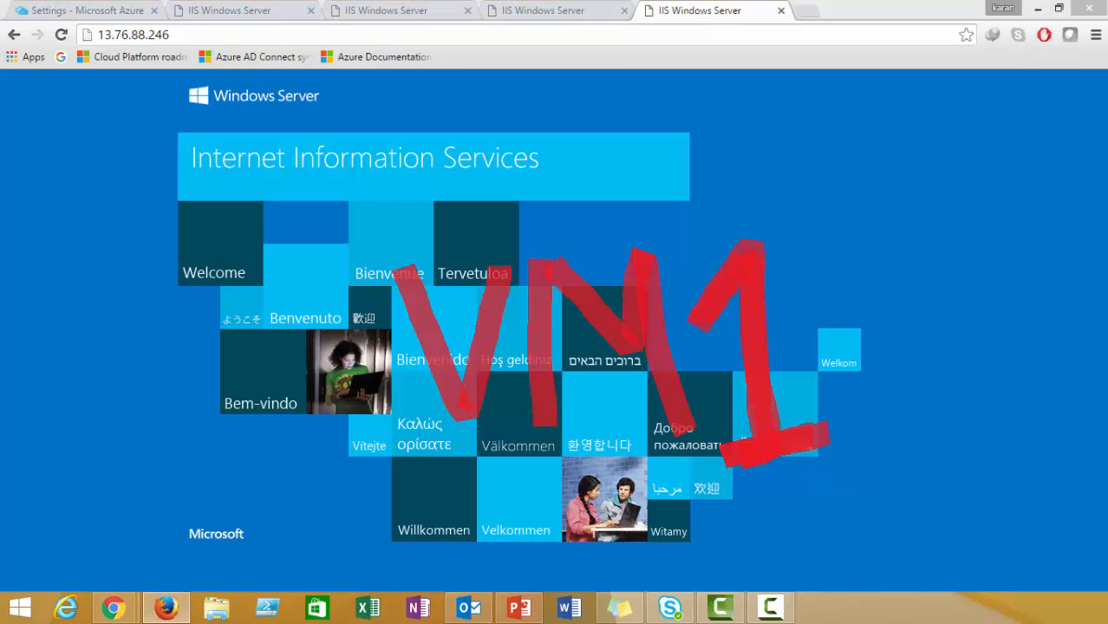
drag(1107, 94, 577, 47)
Maximize Firefox, load 13.76.88.246 there, and reload it repeatedly.
double_click(577, 48)
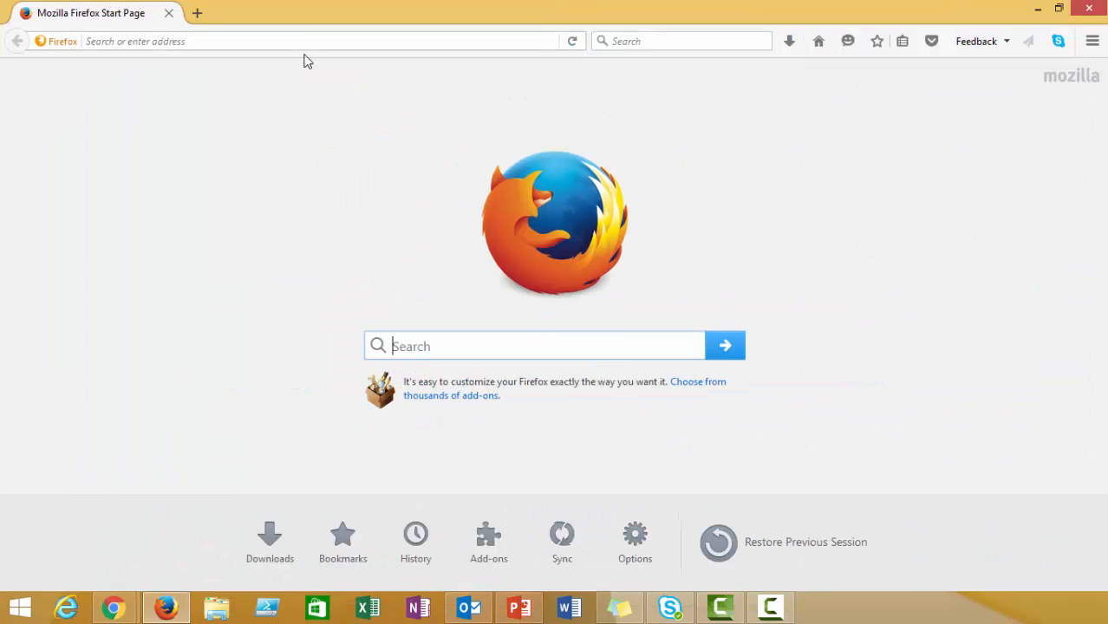
click(294, 42)
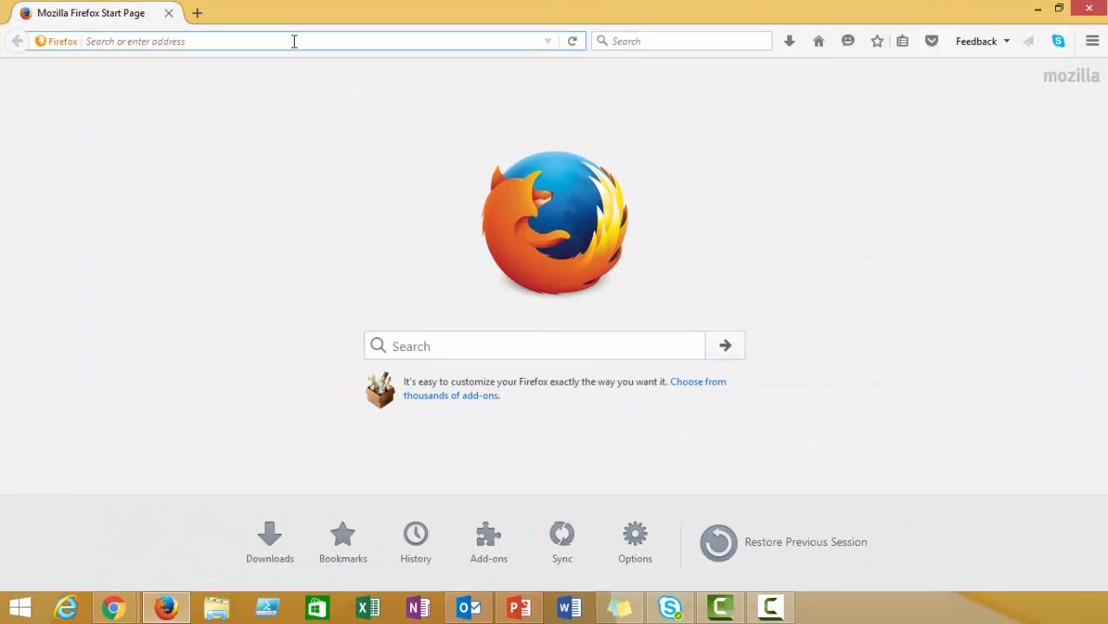
key(ctrl+v)
key(Return)
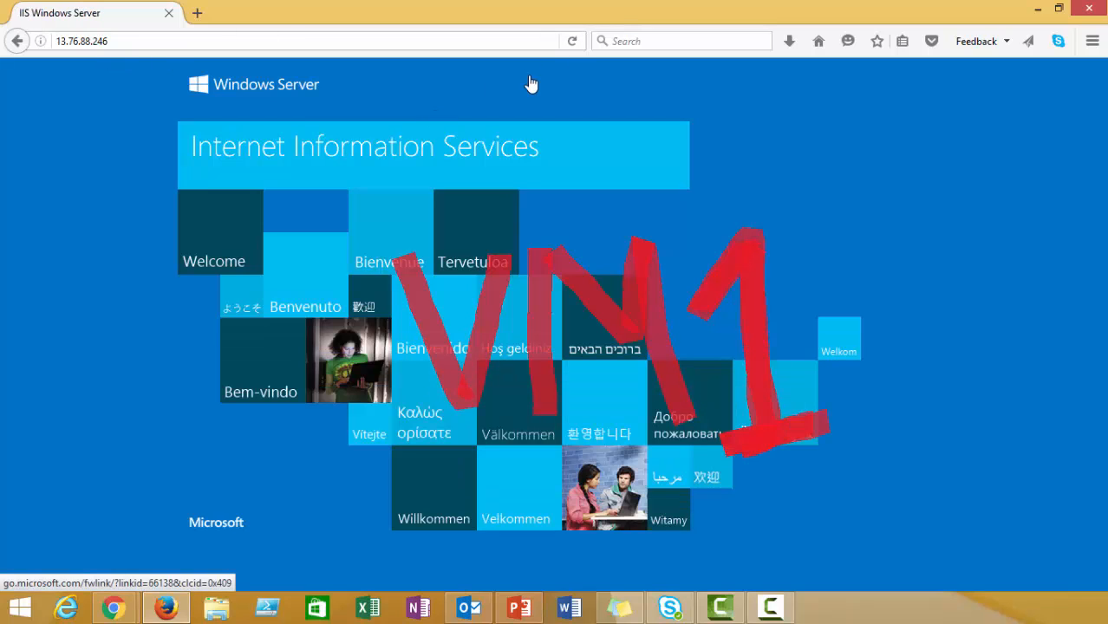
click(569, 42)
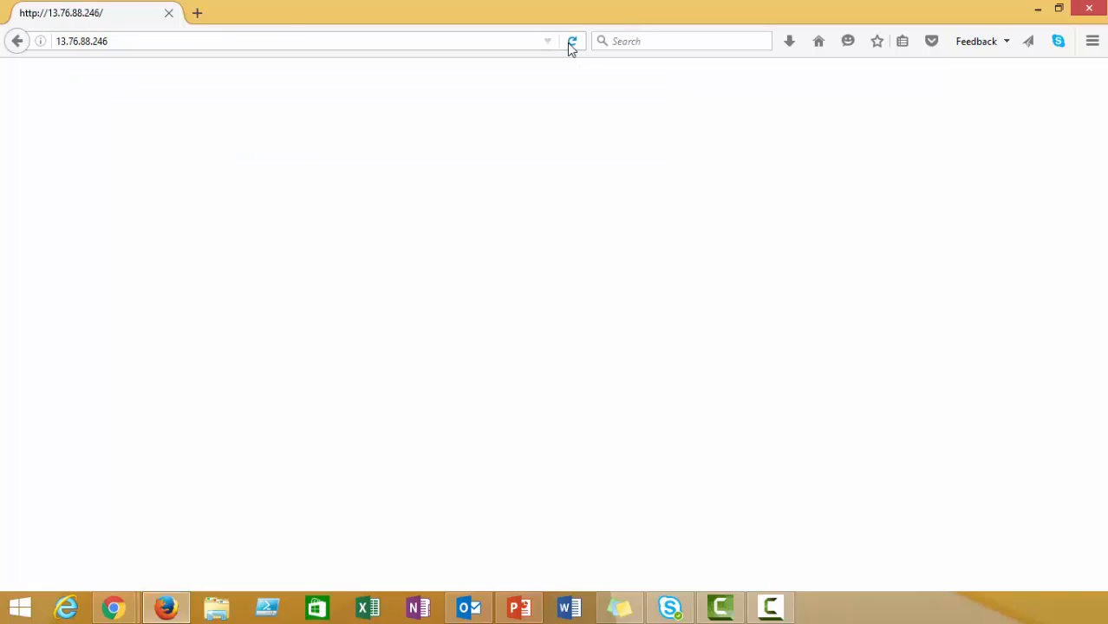
click(376, 43)
key(Return)
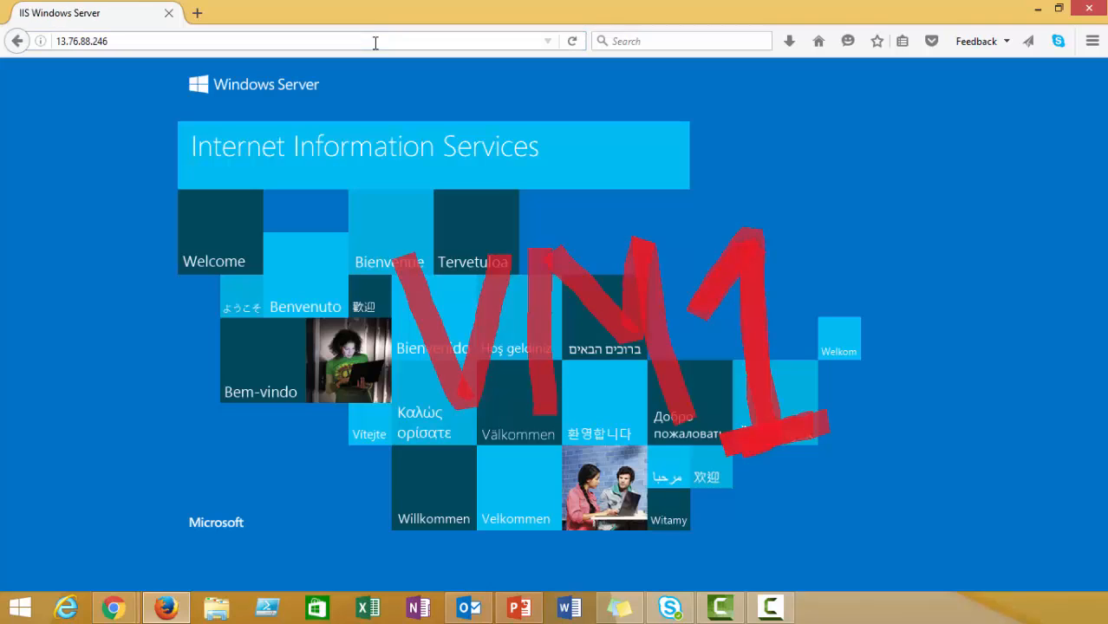
click(375, 42)
key(Return)
click(376, 43)
key(ctrl+c)
key(Return)
click(376, 43)
key(Return)
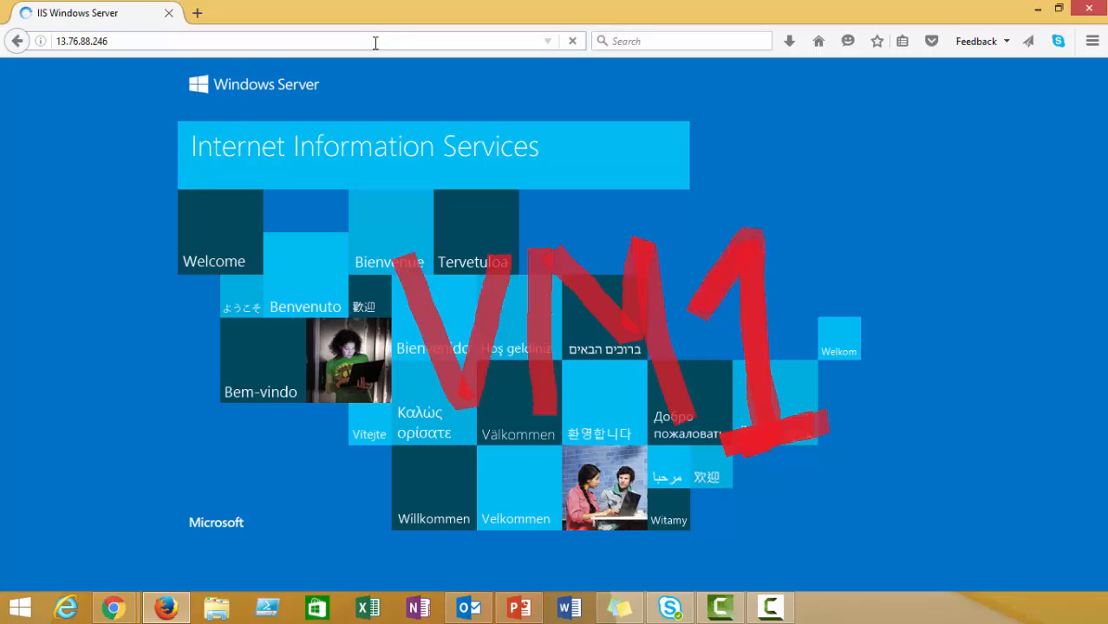
click(573, 49)
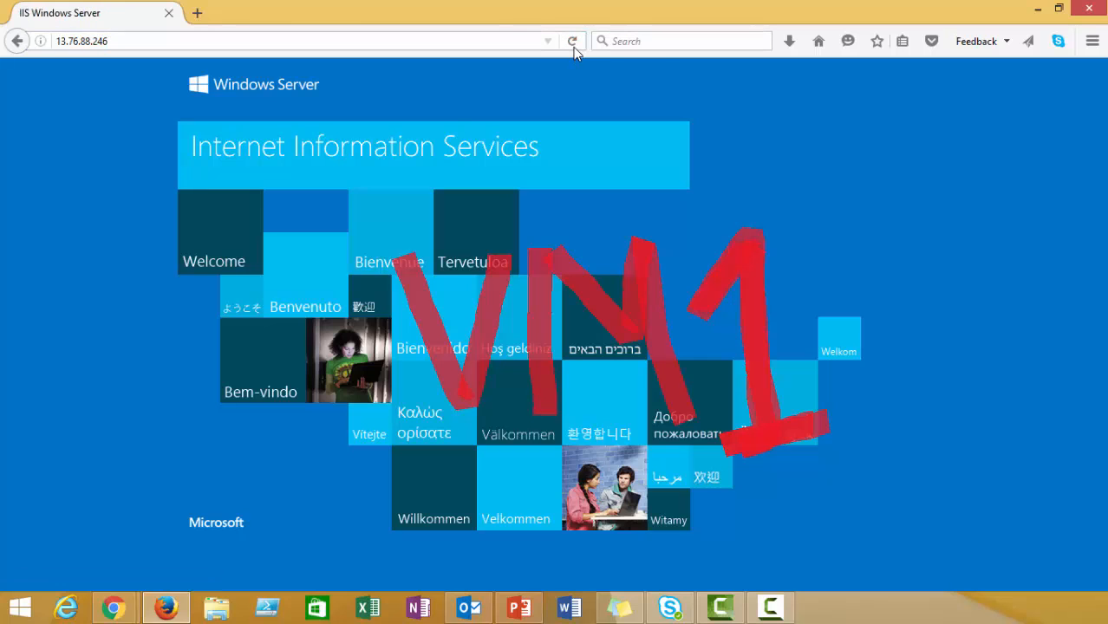
click(573, 49)
click(573, 48)
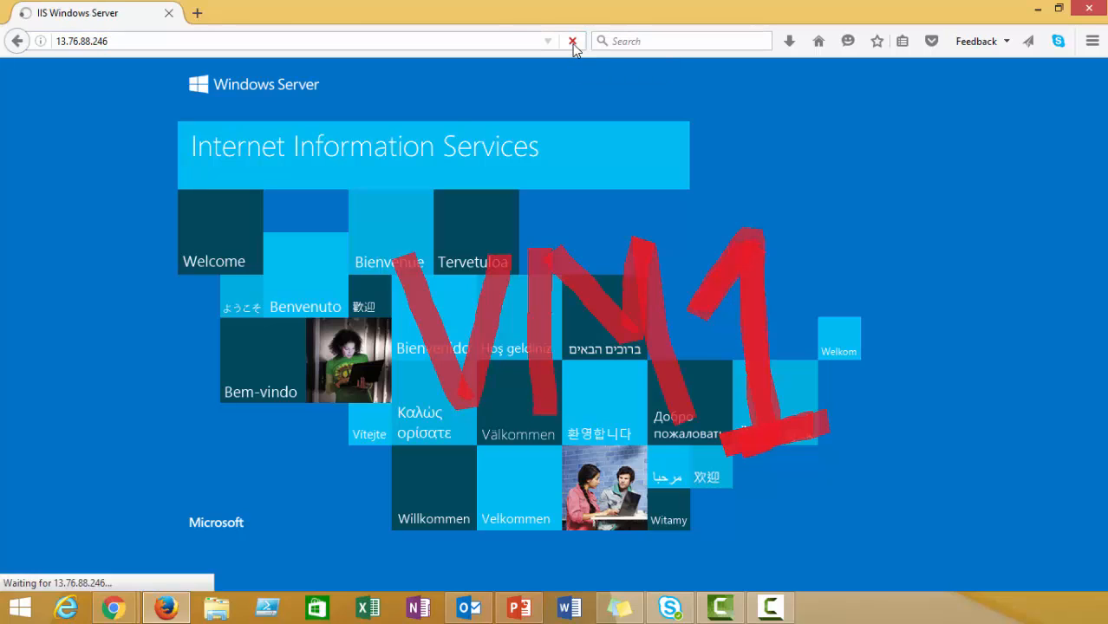
click(573, 49)
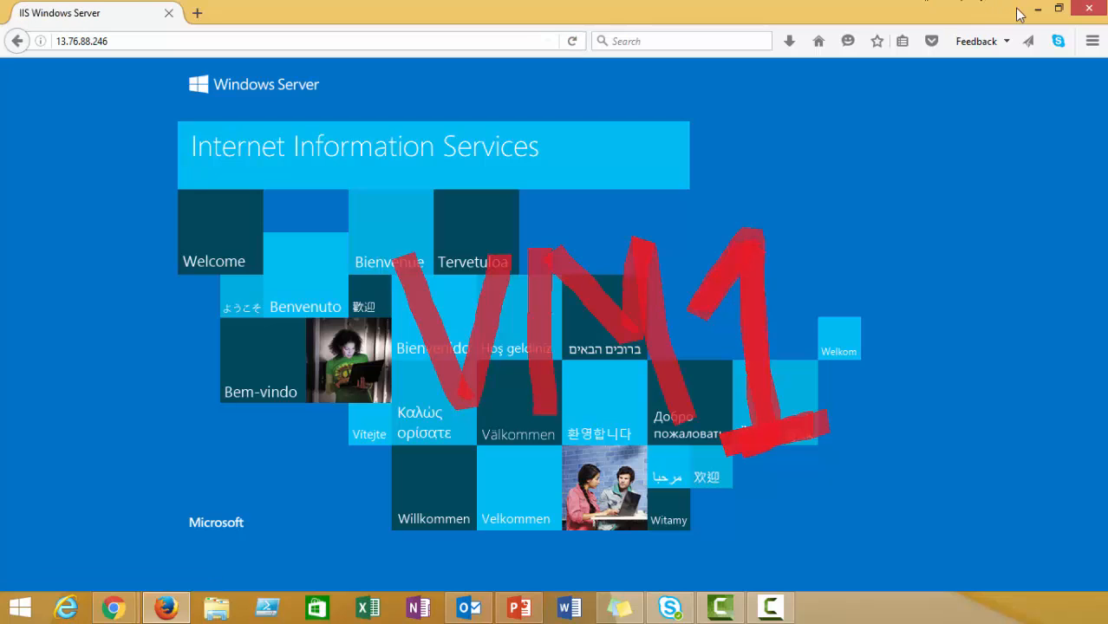
Load 13.76.88.246 in a second Firefox tab, then minimize Firefox.
click(198, 14)
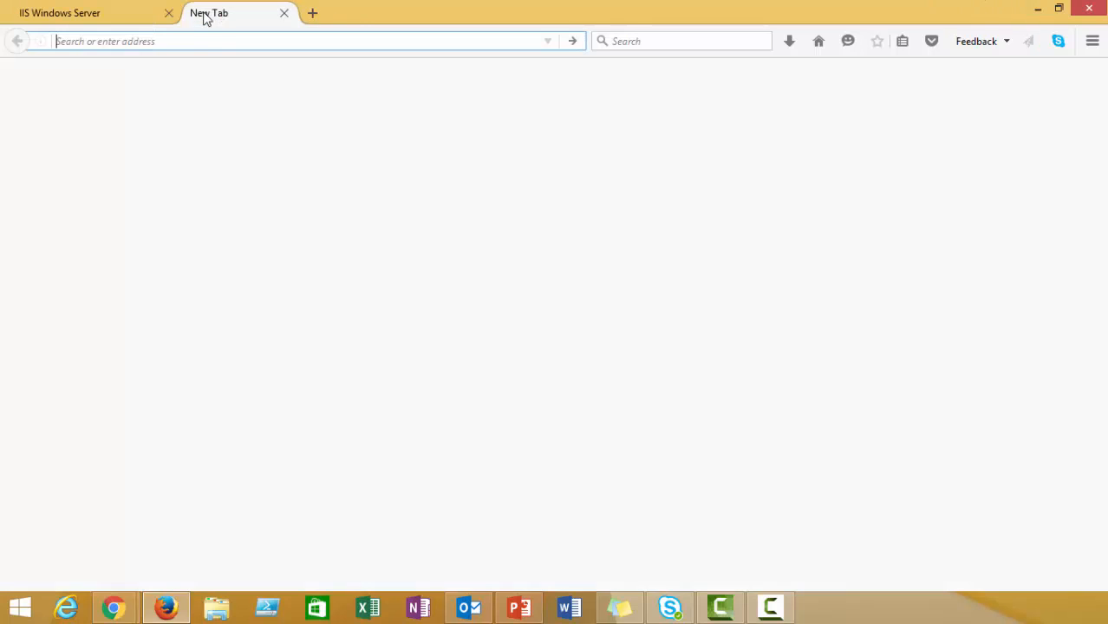
key(ctrl+v)
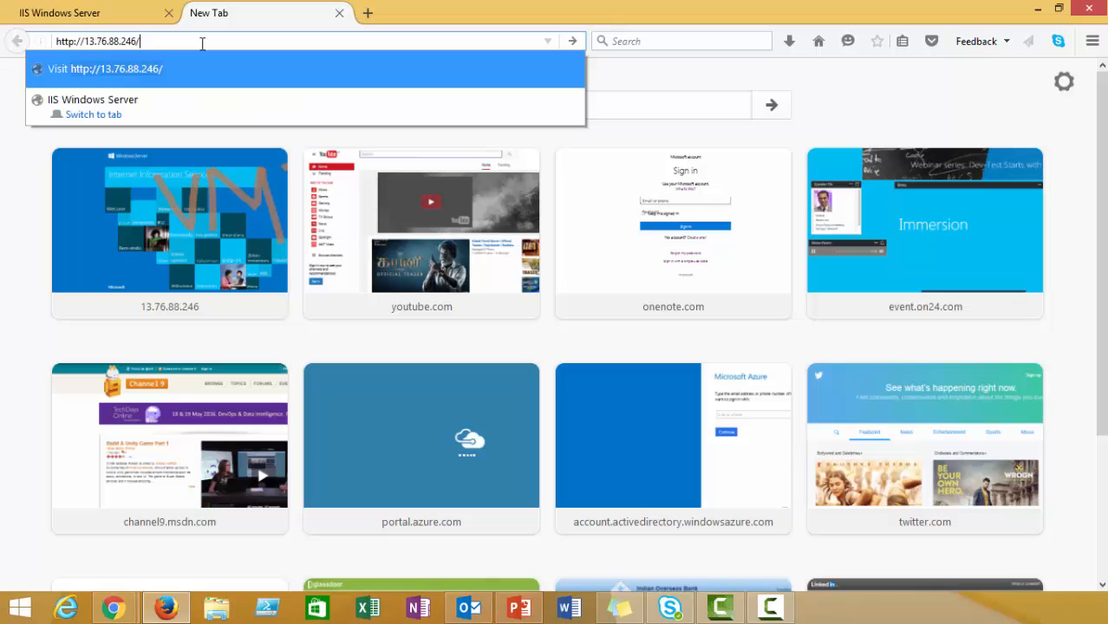
key(Return)
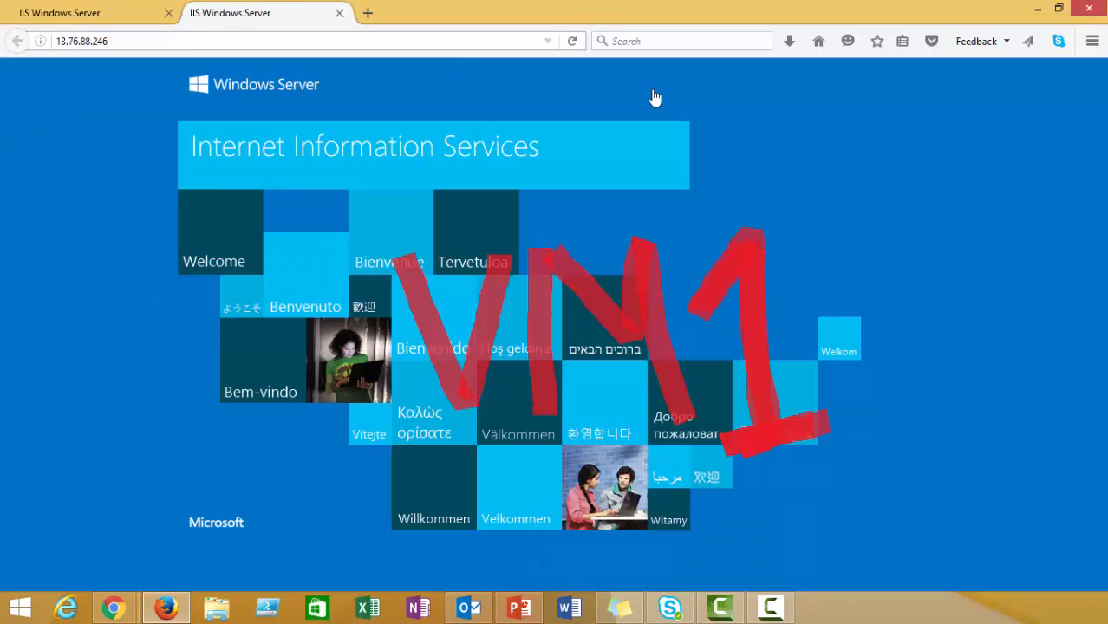
click(1039, 13)
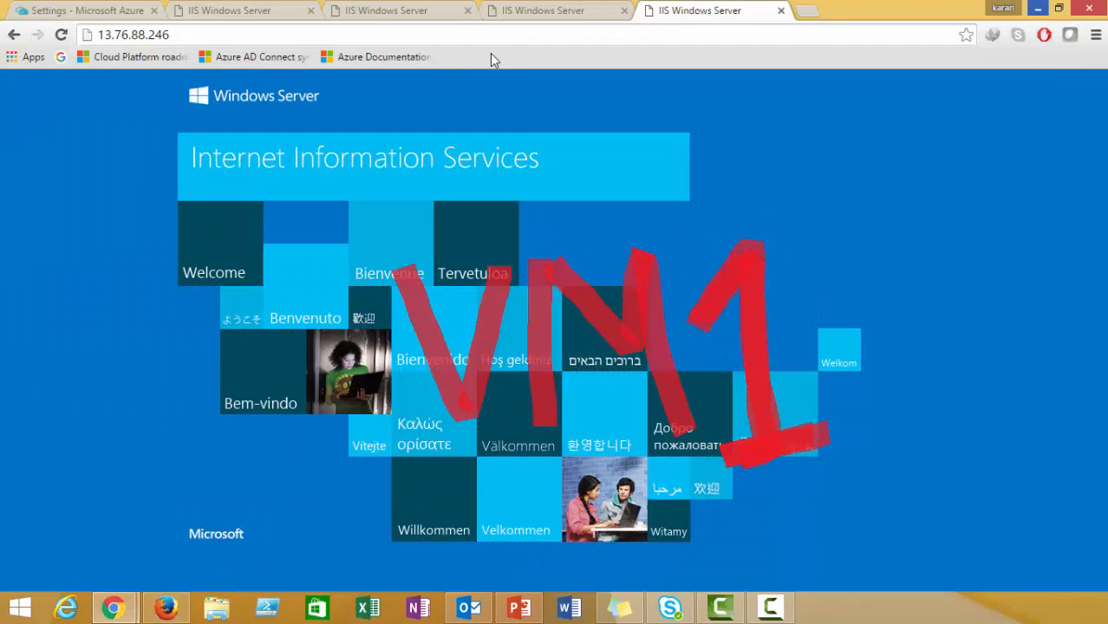
Glance at the VM2 tab, then reload the 13.76.88.246 tab.
click(419, 8)
click(544, 10)
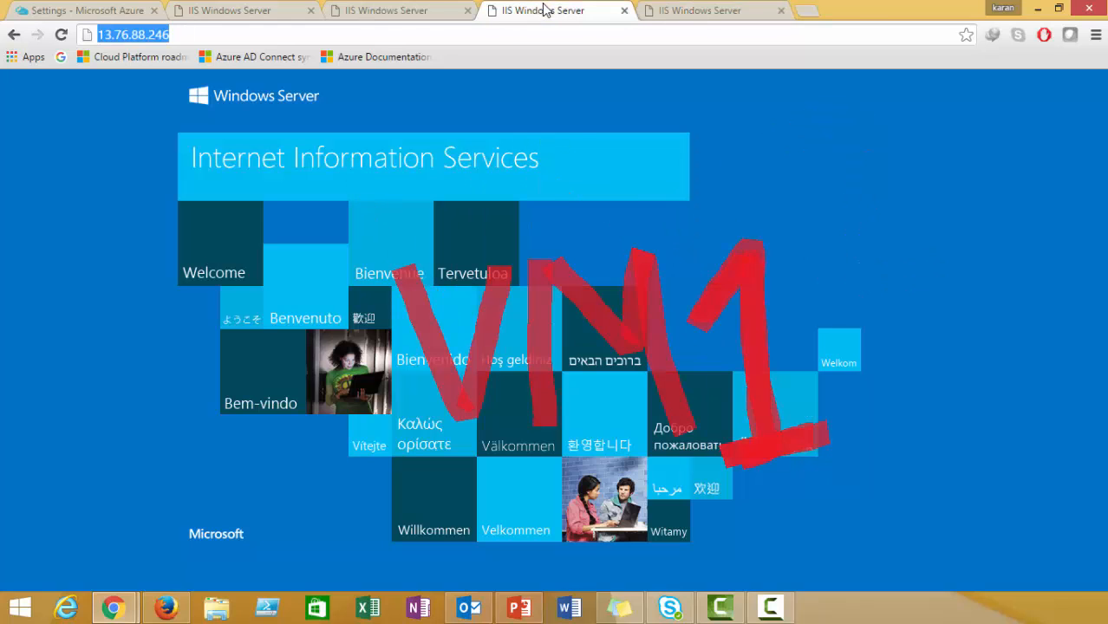
click(60, 36)
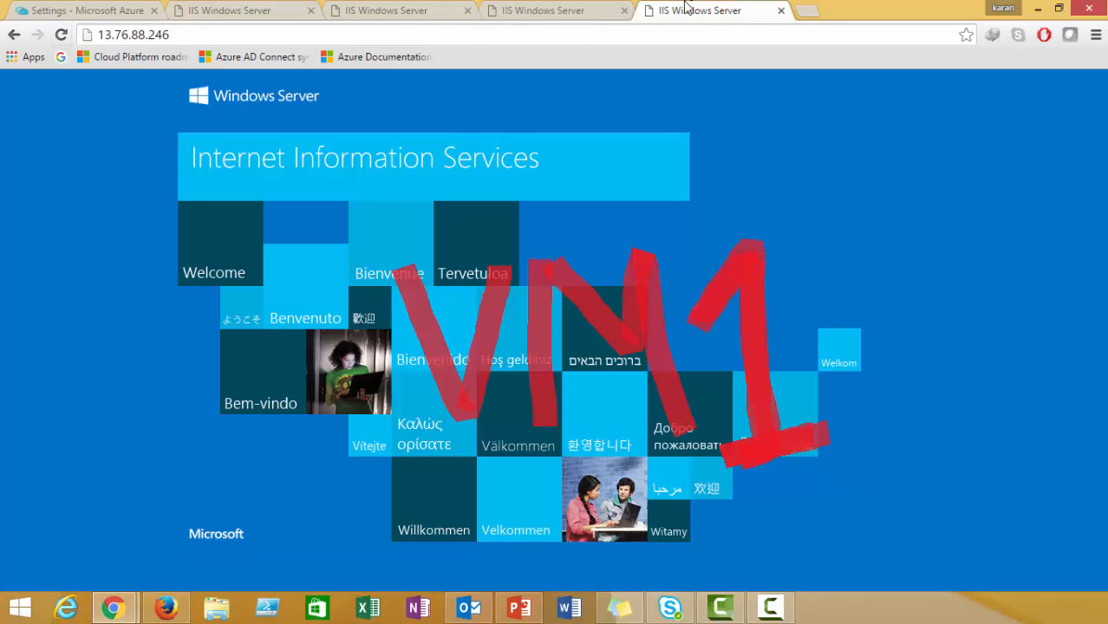
Check the lbpip IP in Azure, review vm2 under Virtual machines, and return to 13.76.88.246.
click(140, 9)
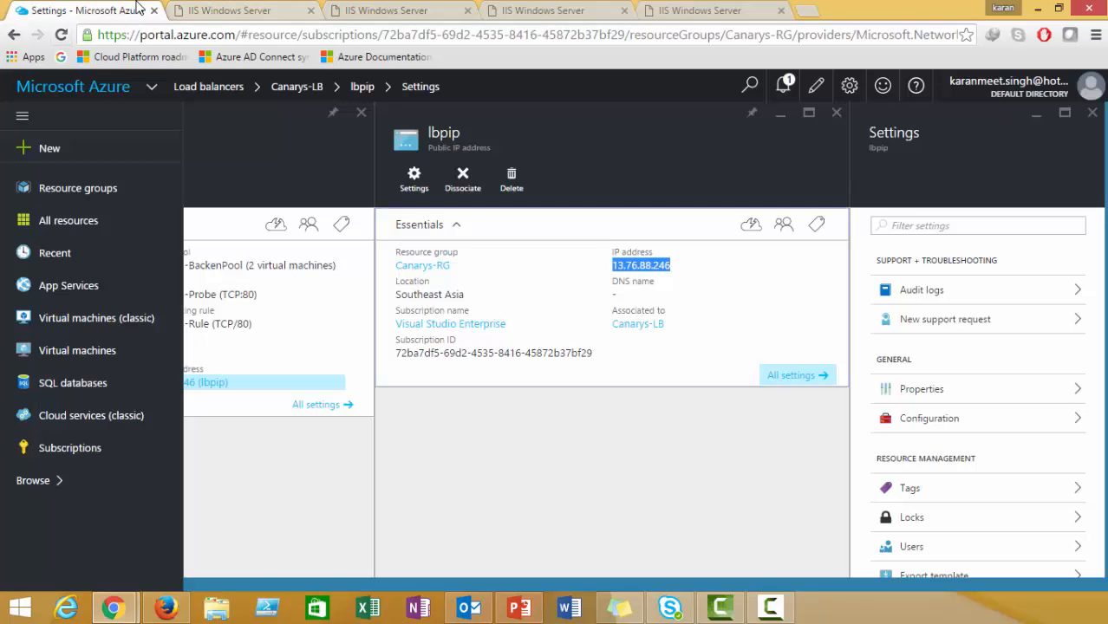
drag(567, 587, 256, 575)
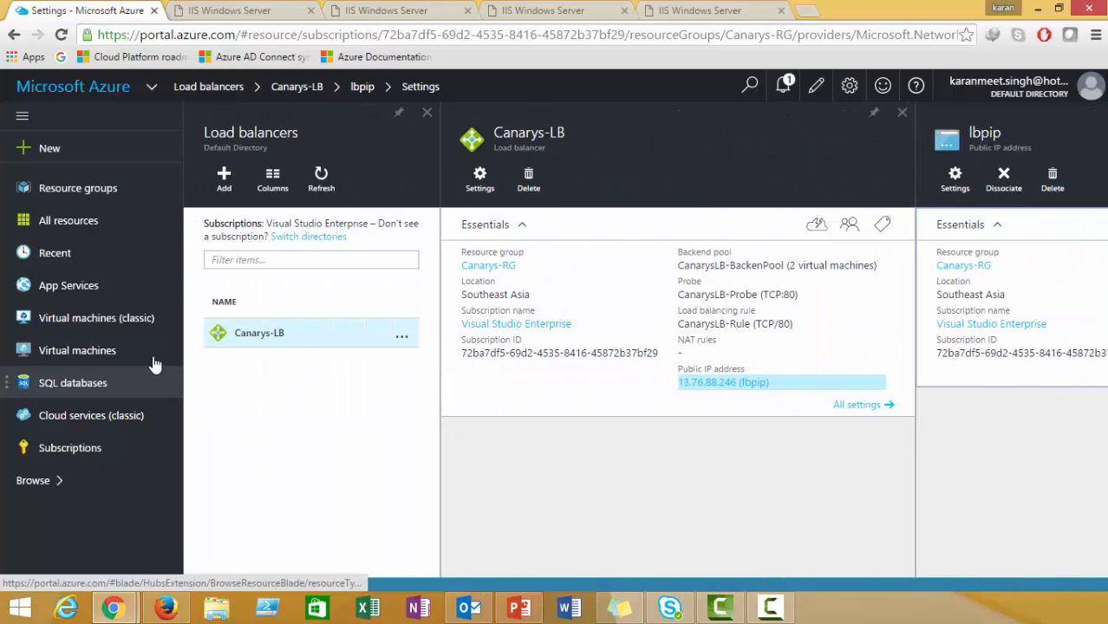
click(103, 350)
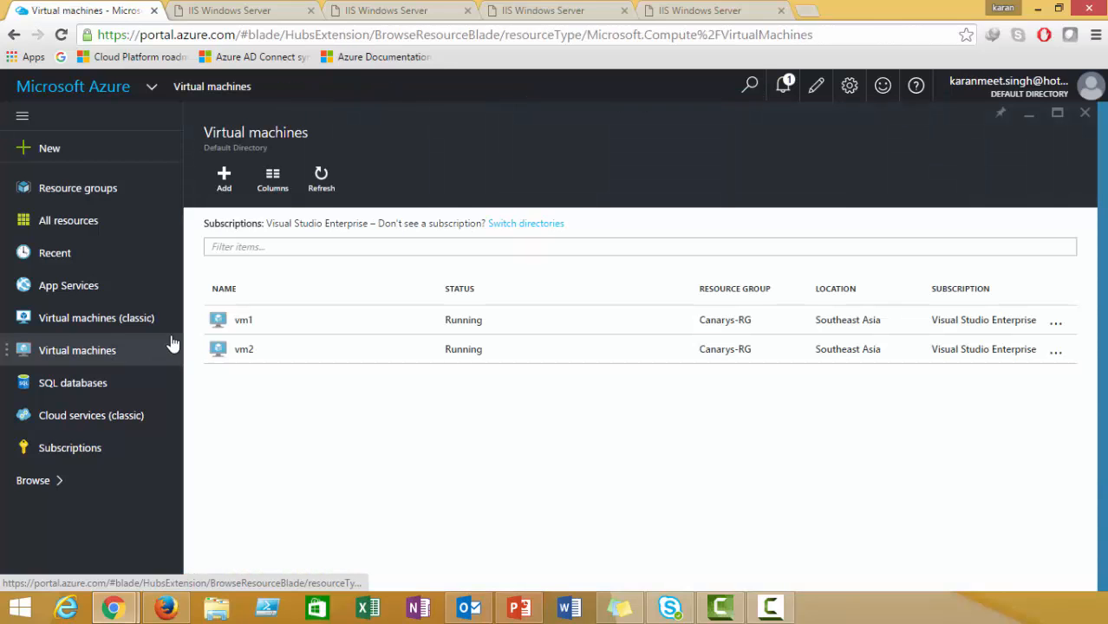
click(240, 351)
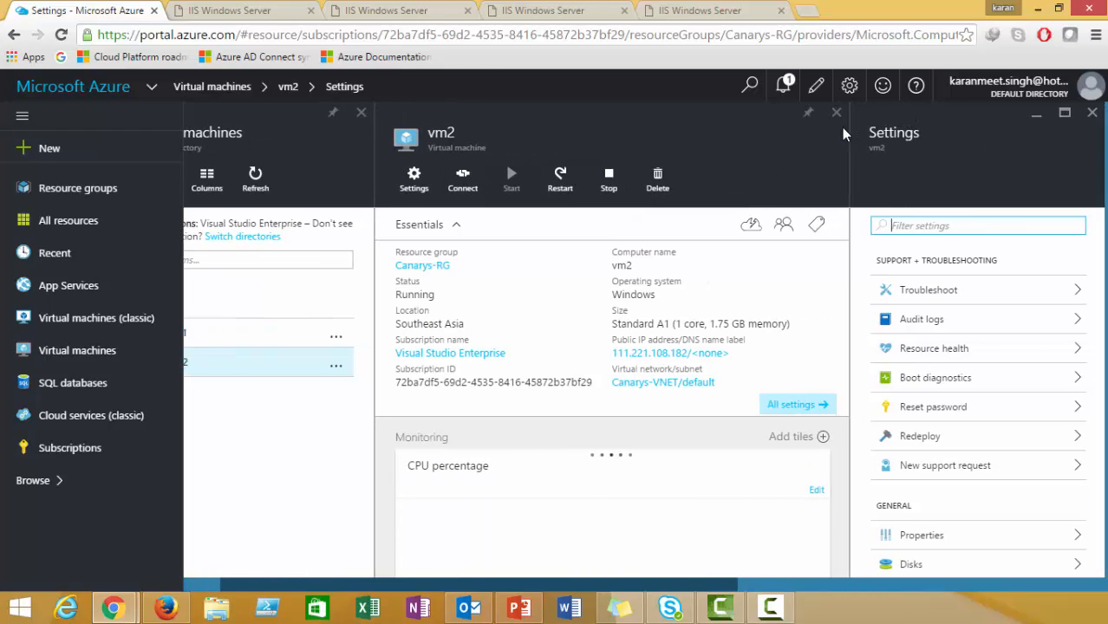
click(835, 115)
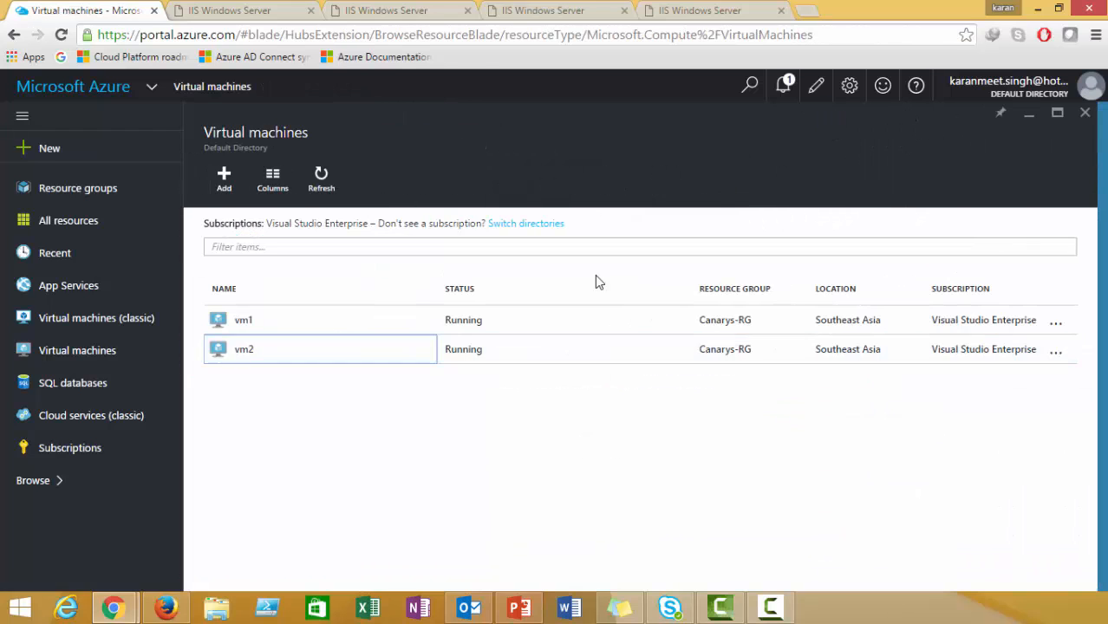
click(527, 22)
click(63, 35)
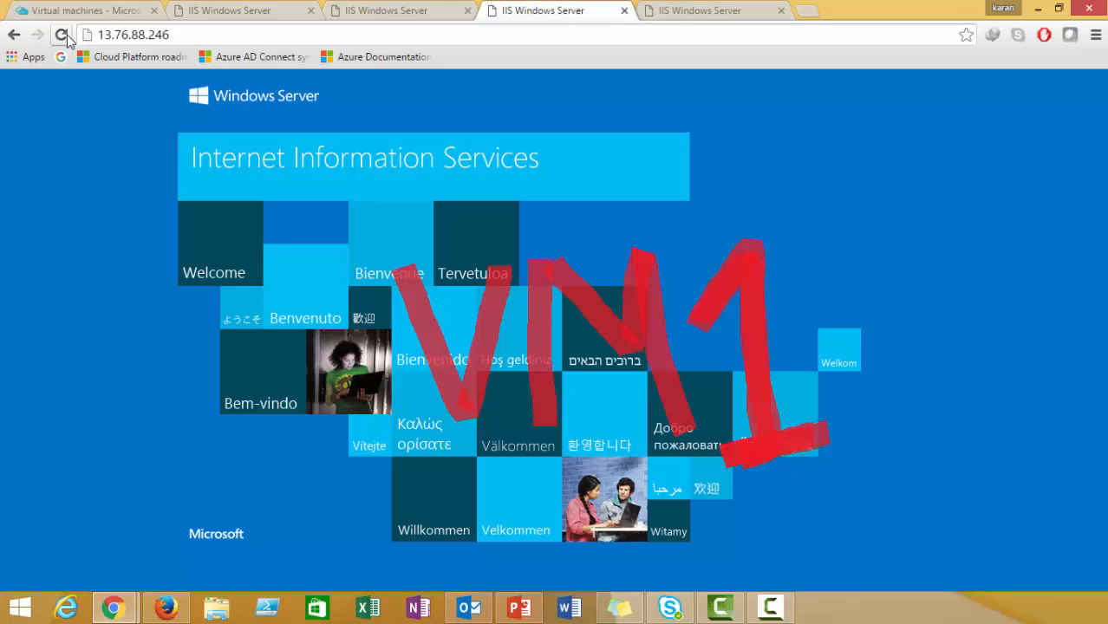
Reload the 13.76.88.246 tab until VM2's IIS page appears, then open a new tab.
click(680, 8)
click(61, 37)
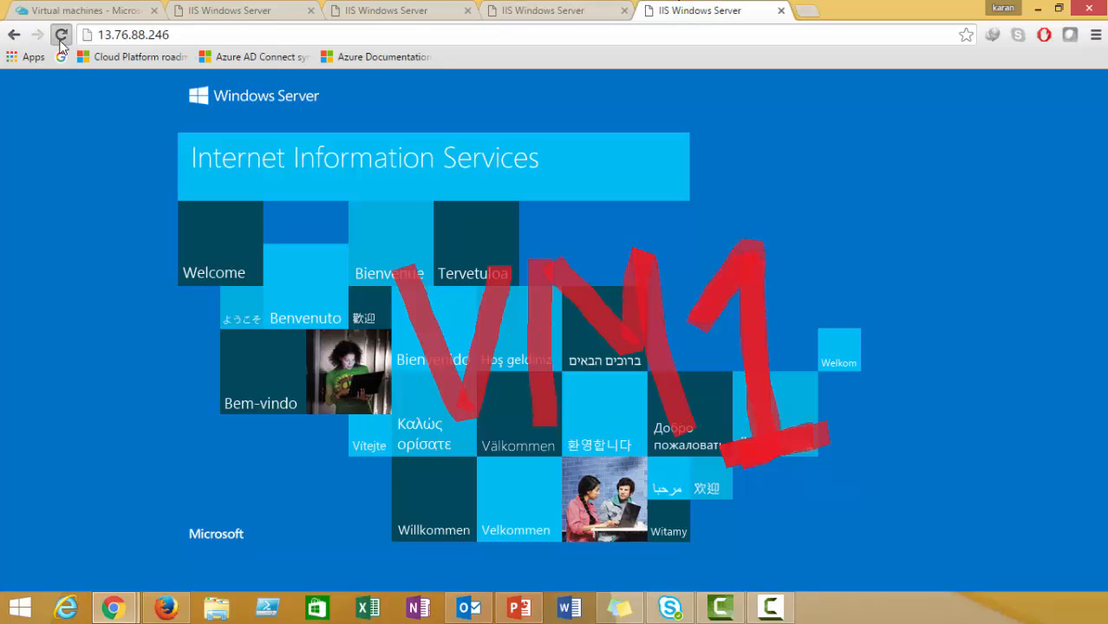
click(61, 37)
click(60, 38)
click(61, 40)
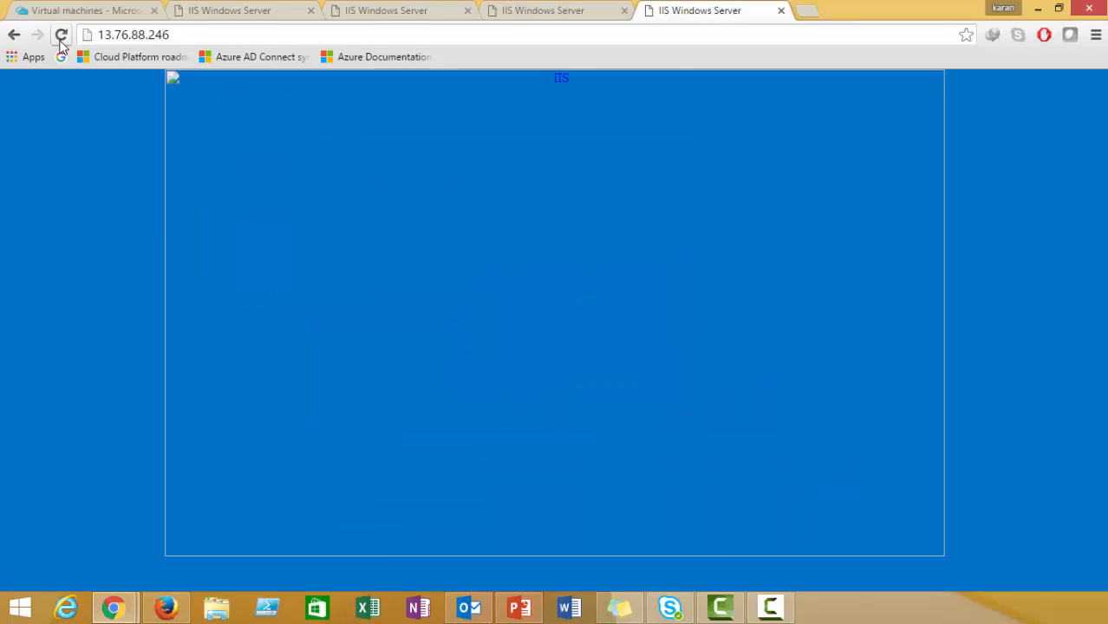
click(61, 40)
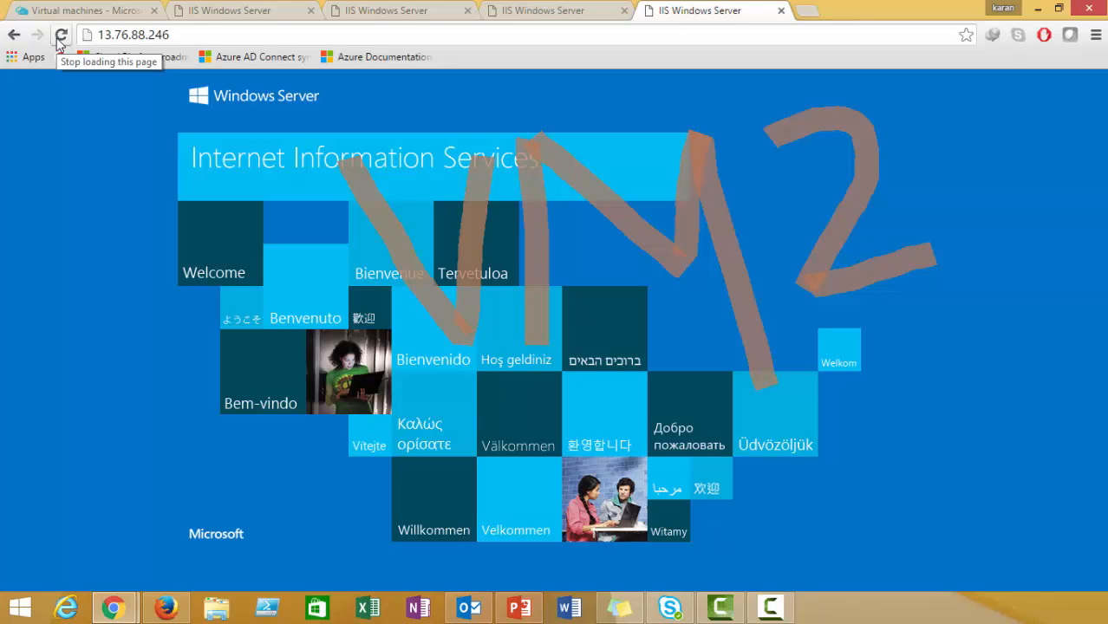
click(60, 35)
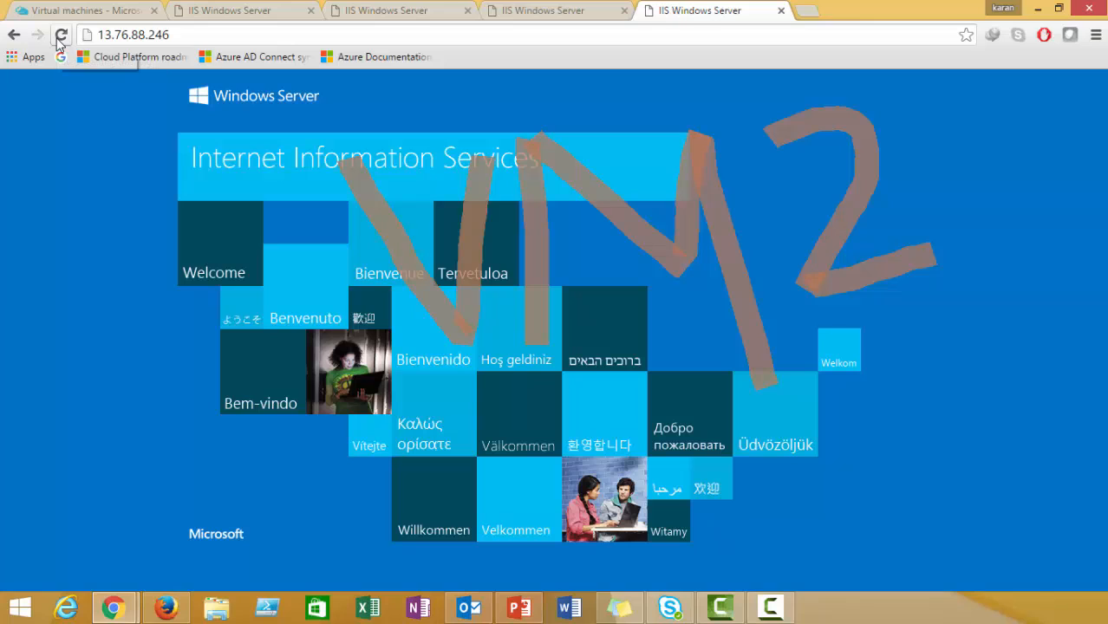
click(61, 35)
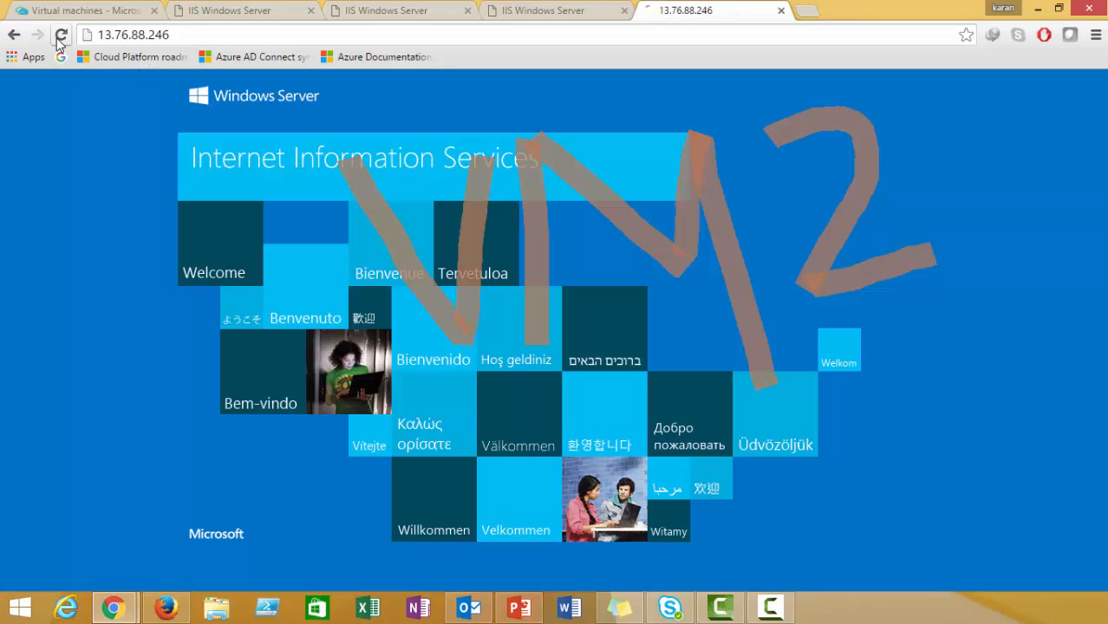
click(521, 28)
key(ctrl+c)
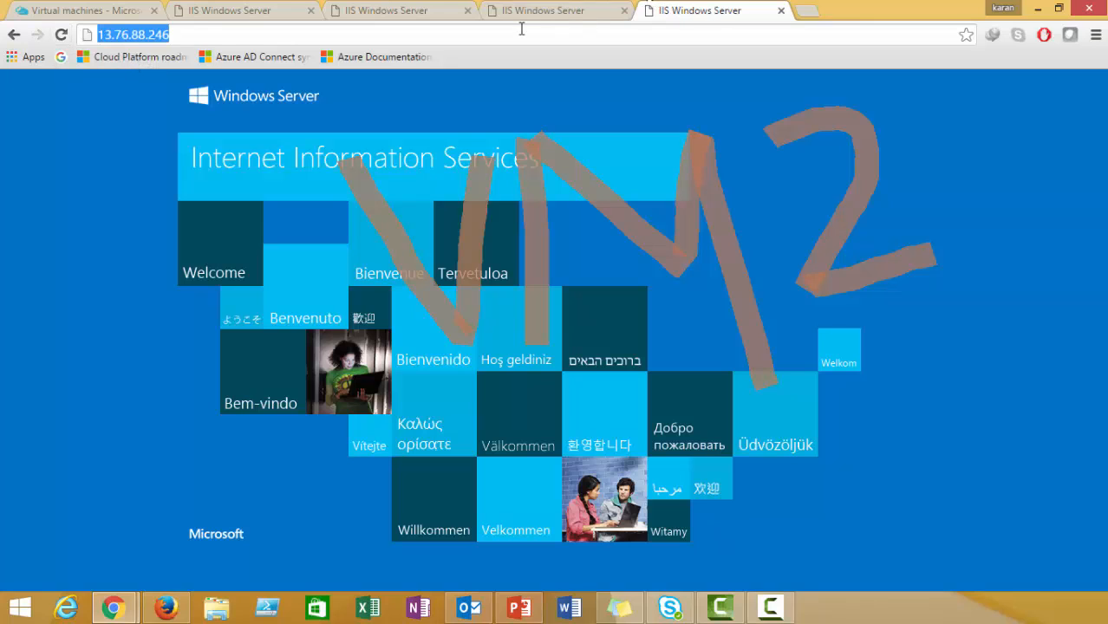
click(807, 13)
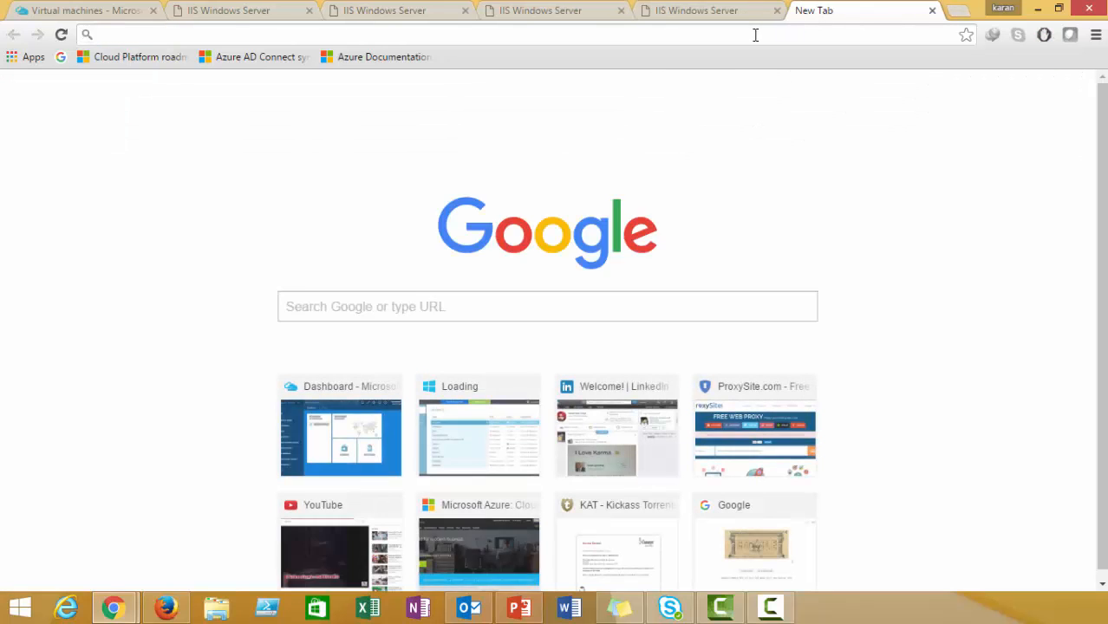
Load 13.76.88.246 in the new Chrome tab and in a new Firefox tab.
key(ctrl+v)
key(Return)
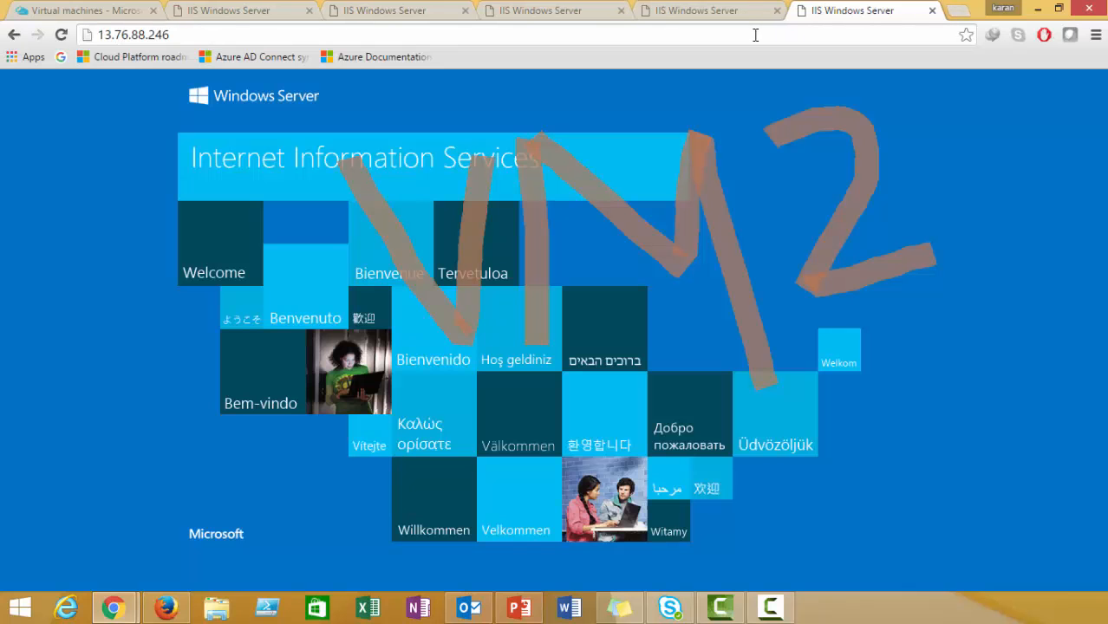
click(167, 607)
click(367, 13)
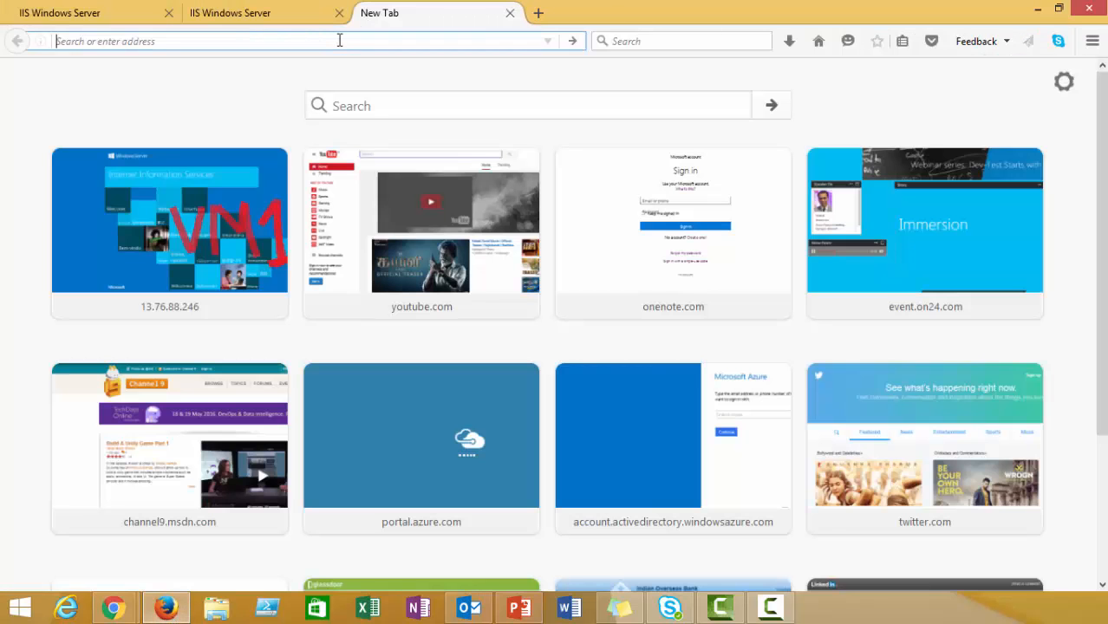
key(ctrl+v)
key(Return)
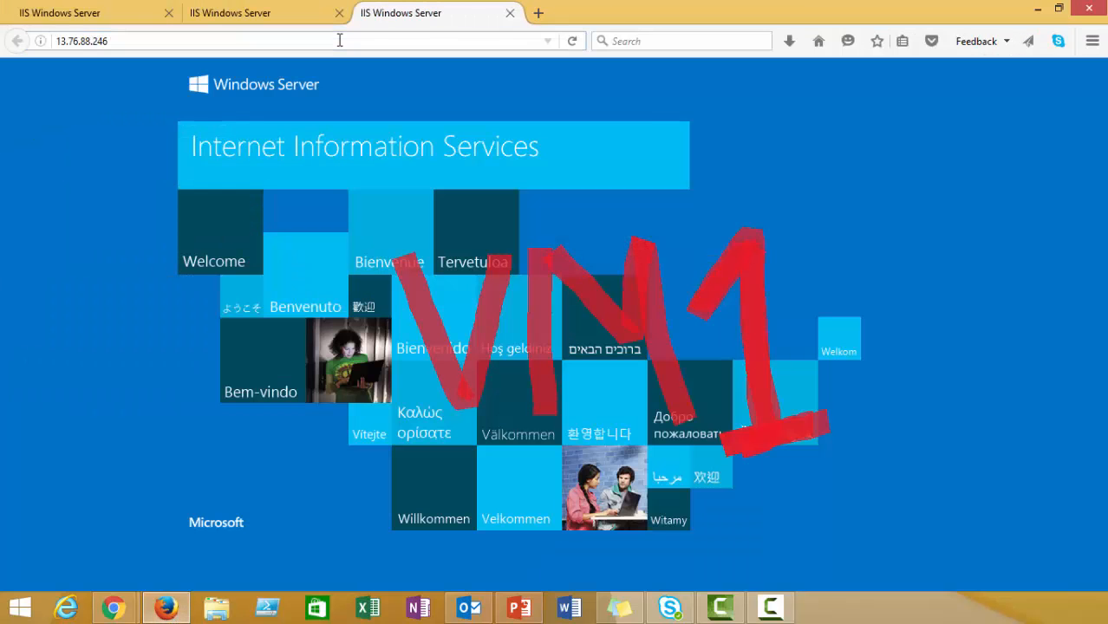
Minimize Firefox and return to the Azure virtual machines list.
click(340, 40)
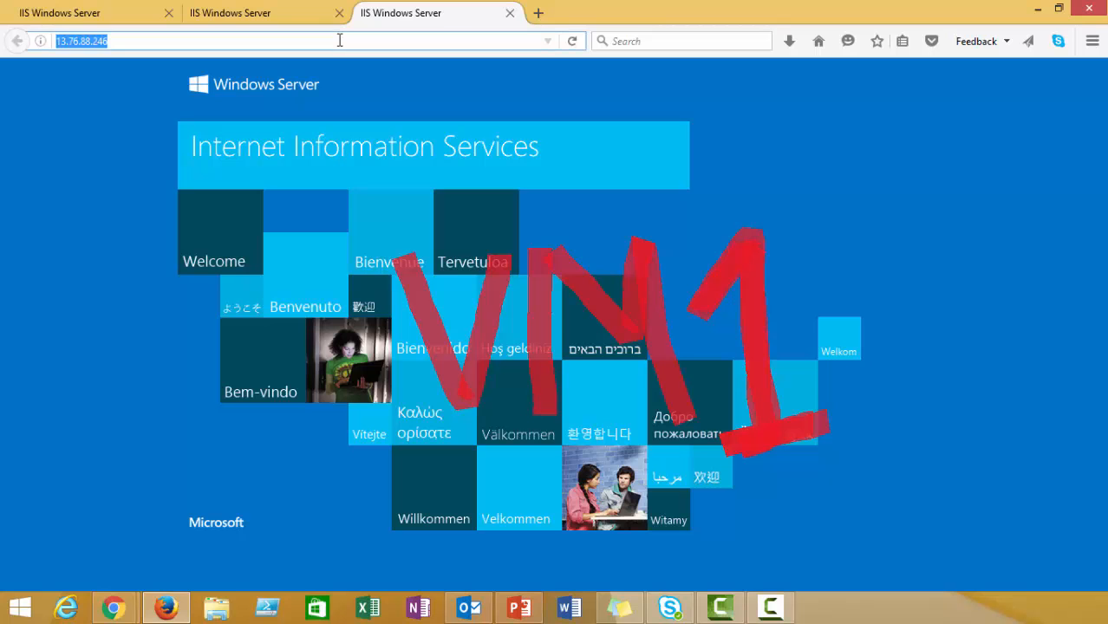
click(1033, 11)
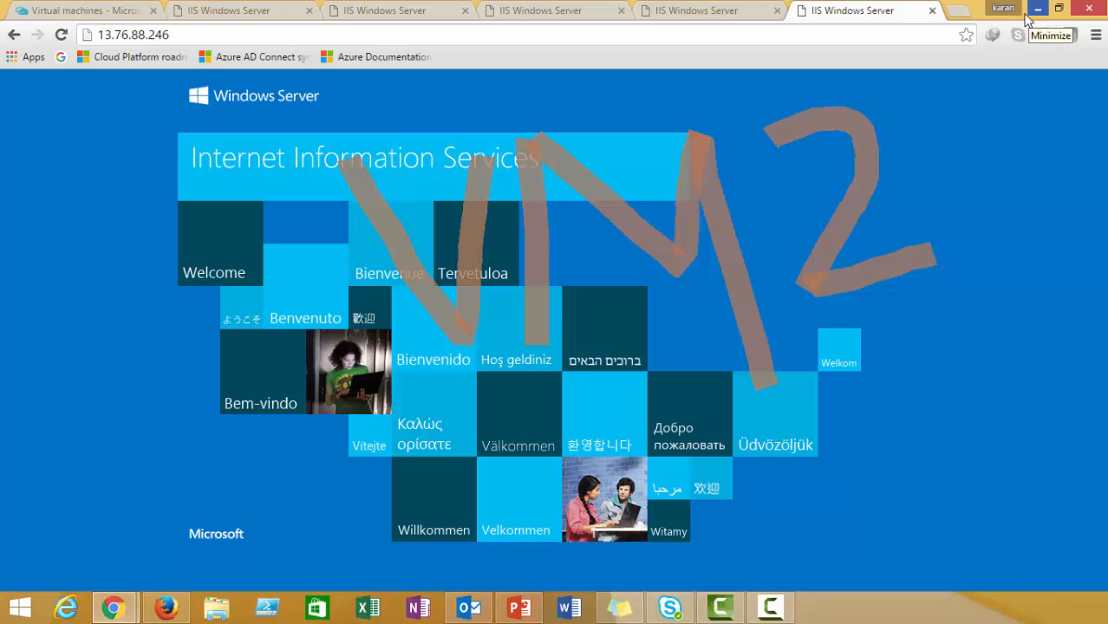
click(122, 9)
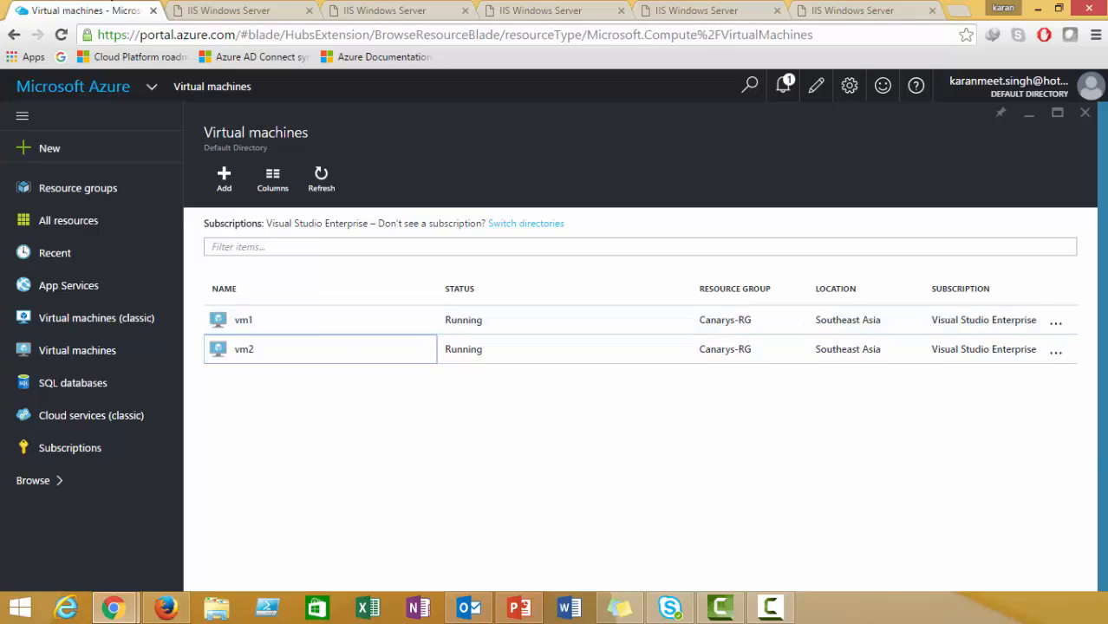
key(alt+Tab)
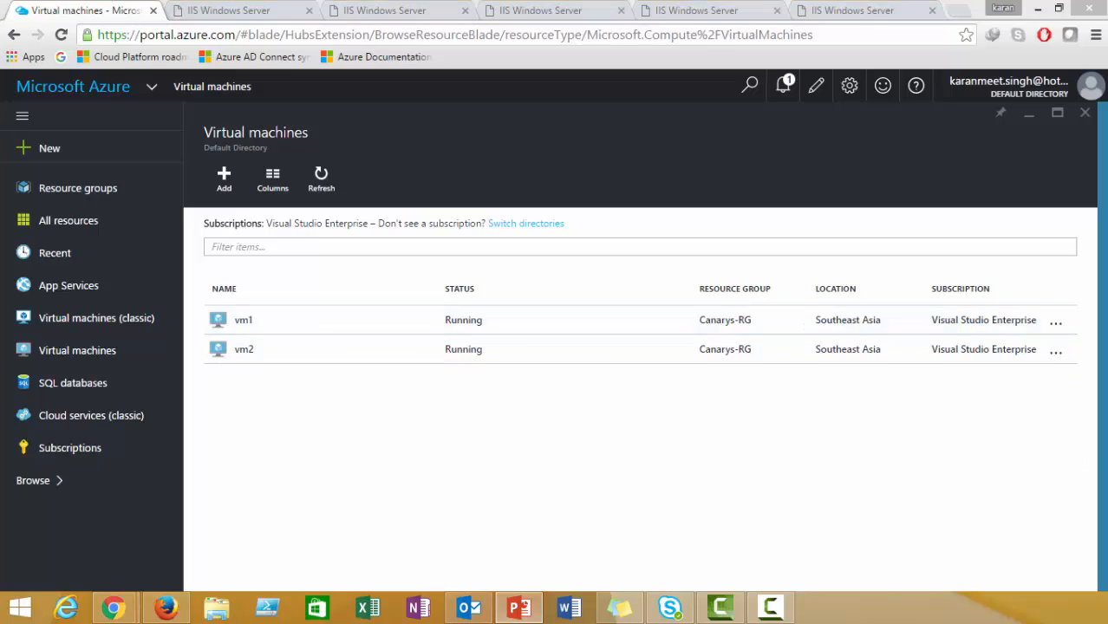
Start the slide show and advance to the Pricing slide listing free public and internal load balancing.
click(1037, 9)
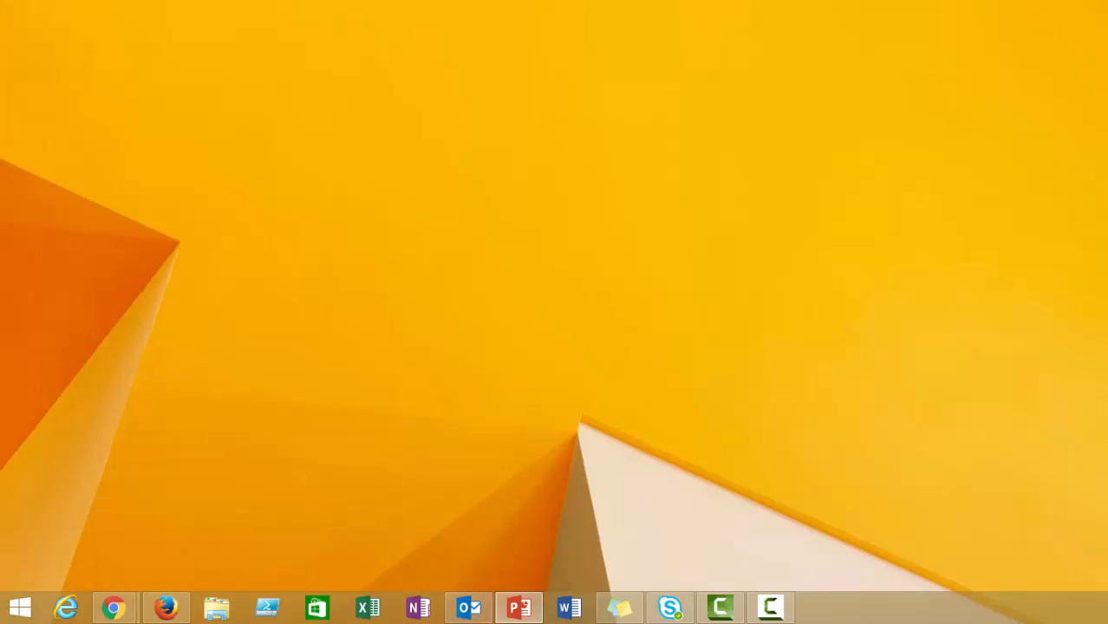
key(F5)
key(Right)
key(Right)
key(Right)
key(Right)
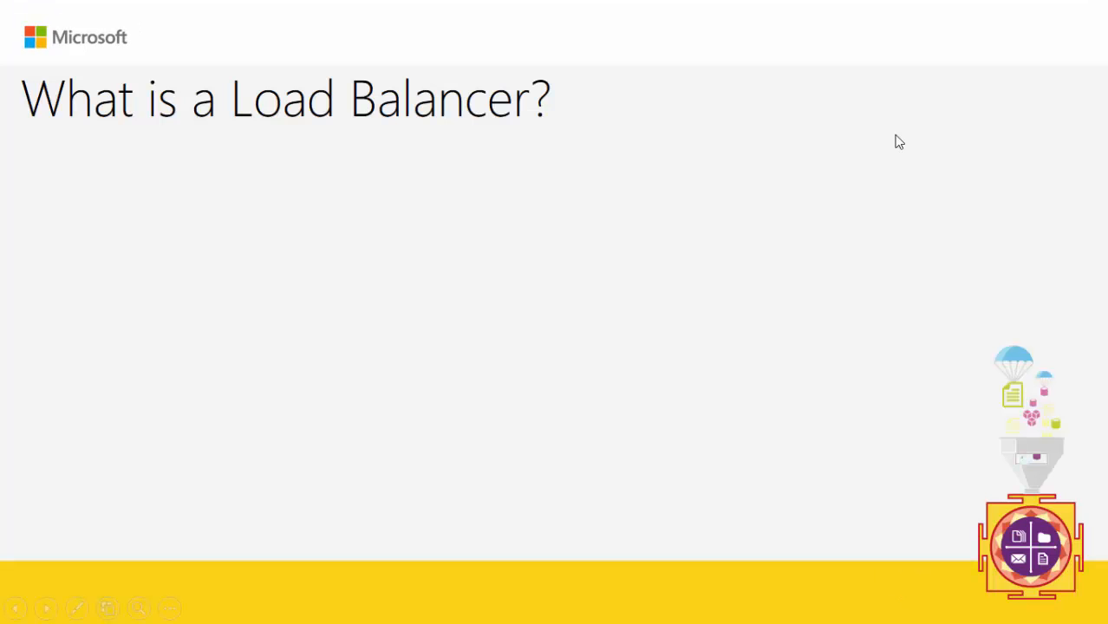
key(Right)
key(Right)
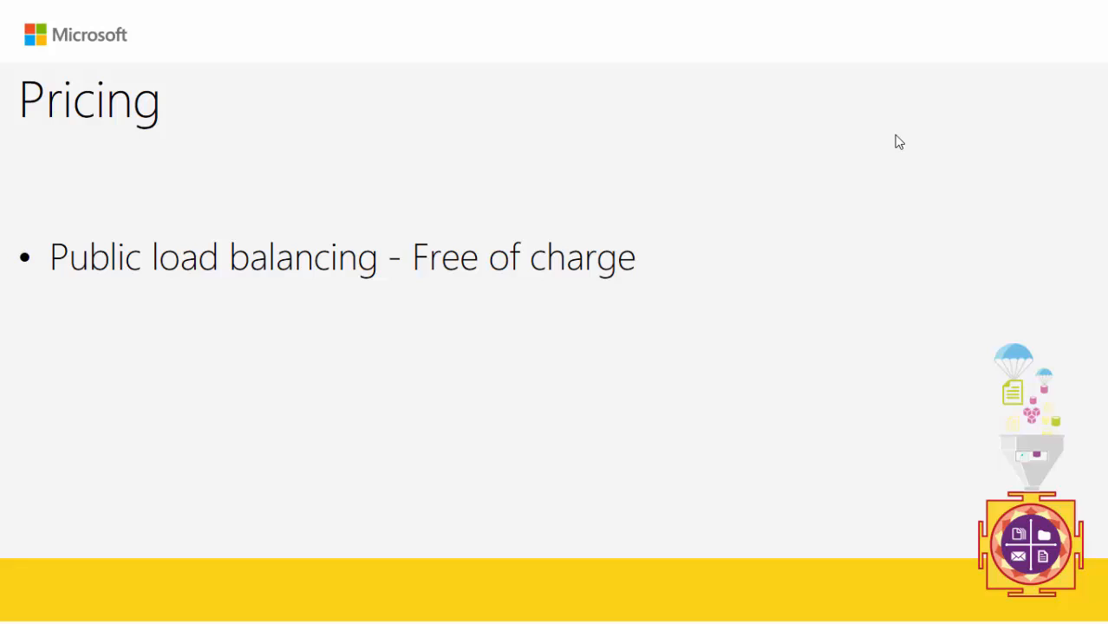
click(896, 135)
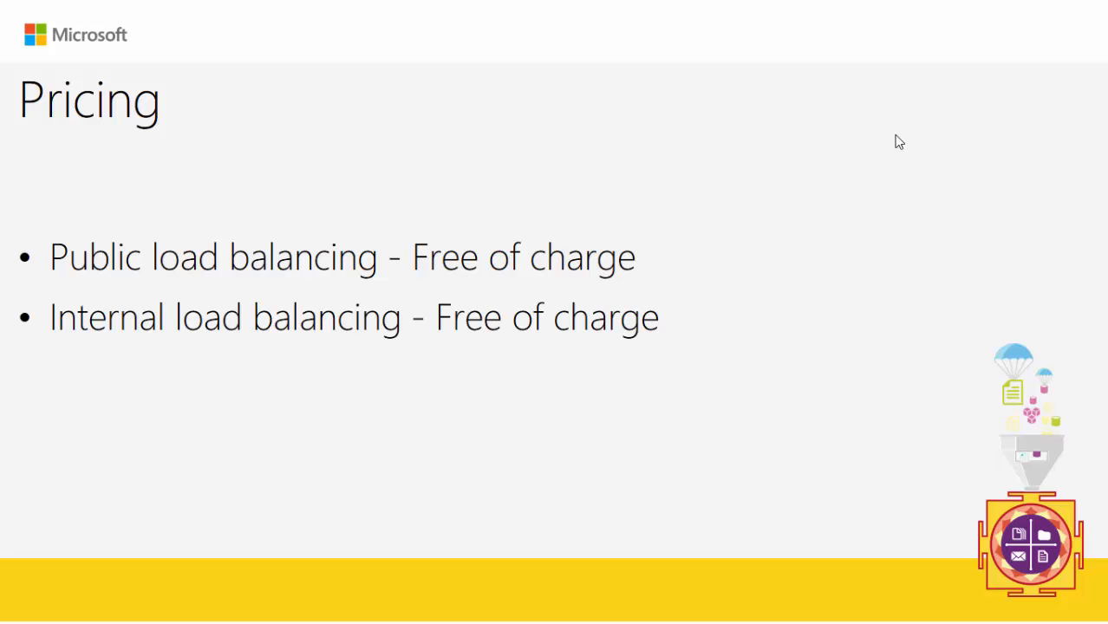